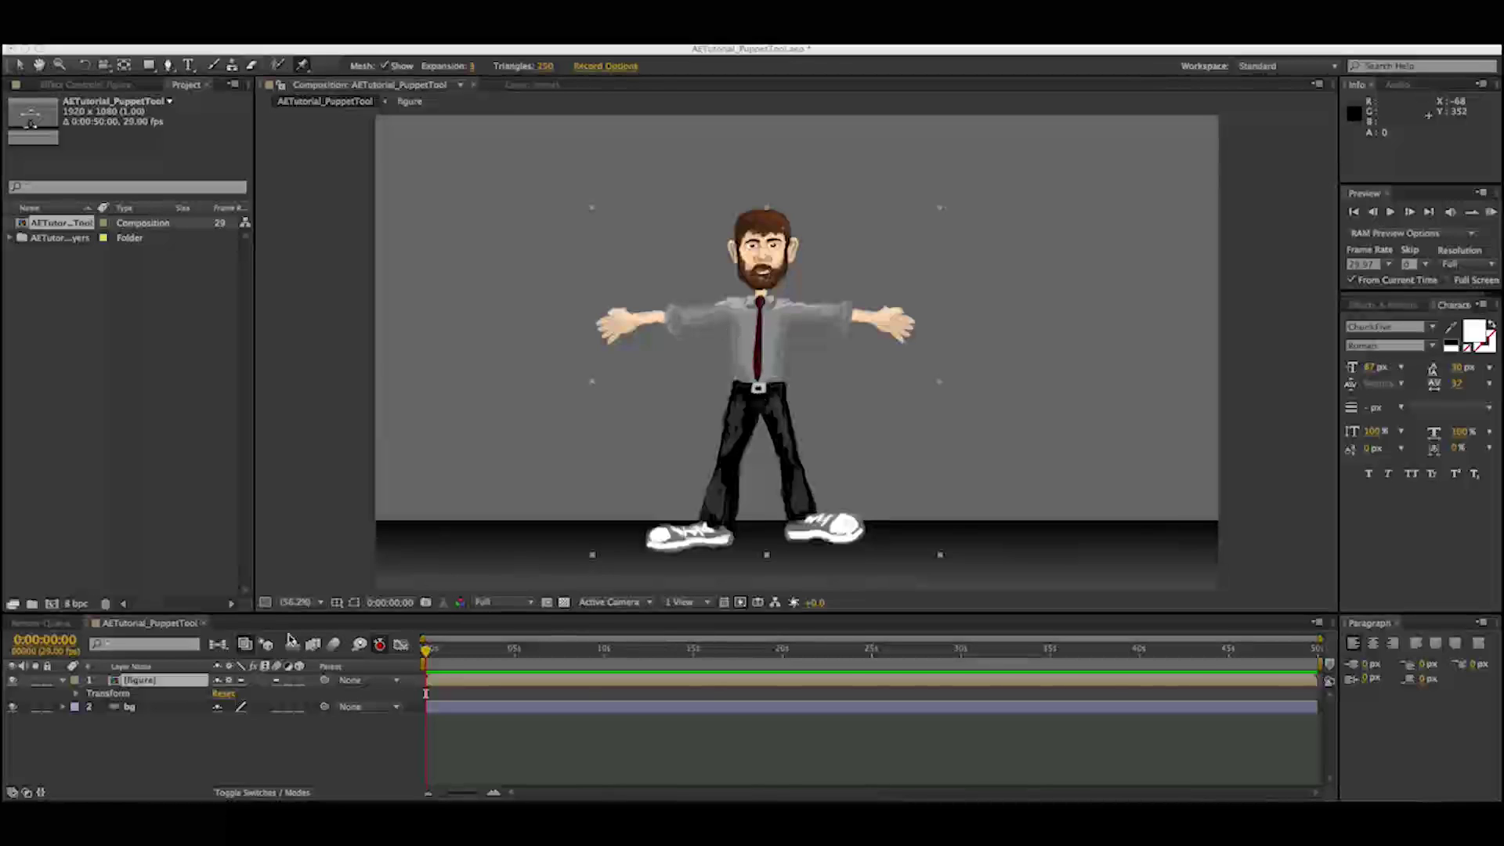
Step: Check the bg and figure layer visibility, then place the first puppet pin on the frame-left hand
left_click(12, 713)
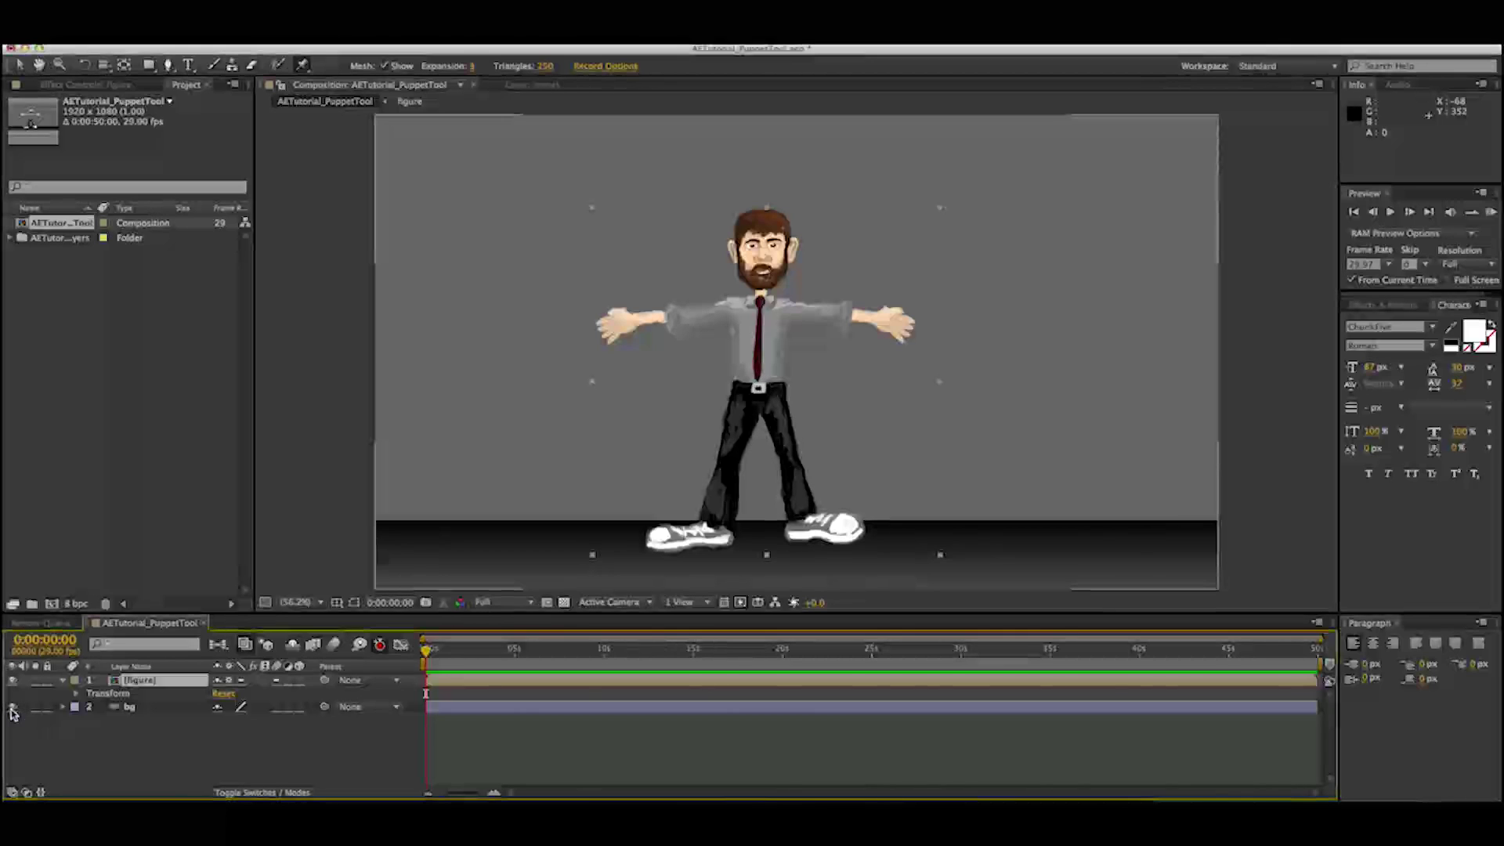
left_click(11, 709)
left_click(12, 708)
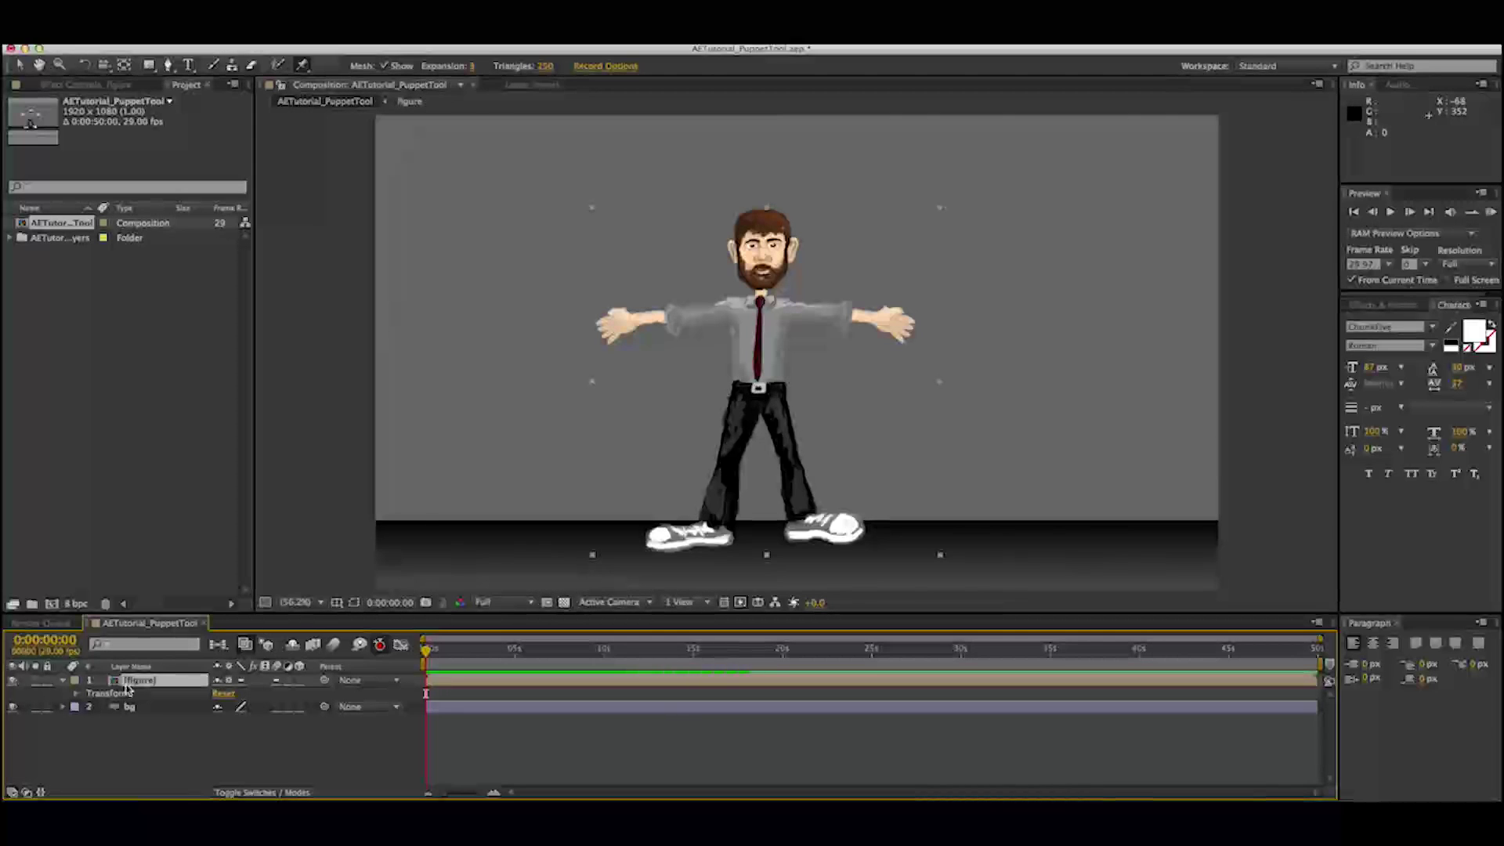
left_click(11, 683)
left_click(11, 683)
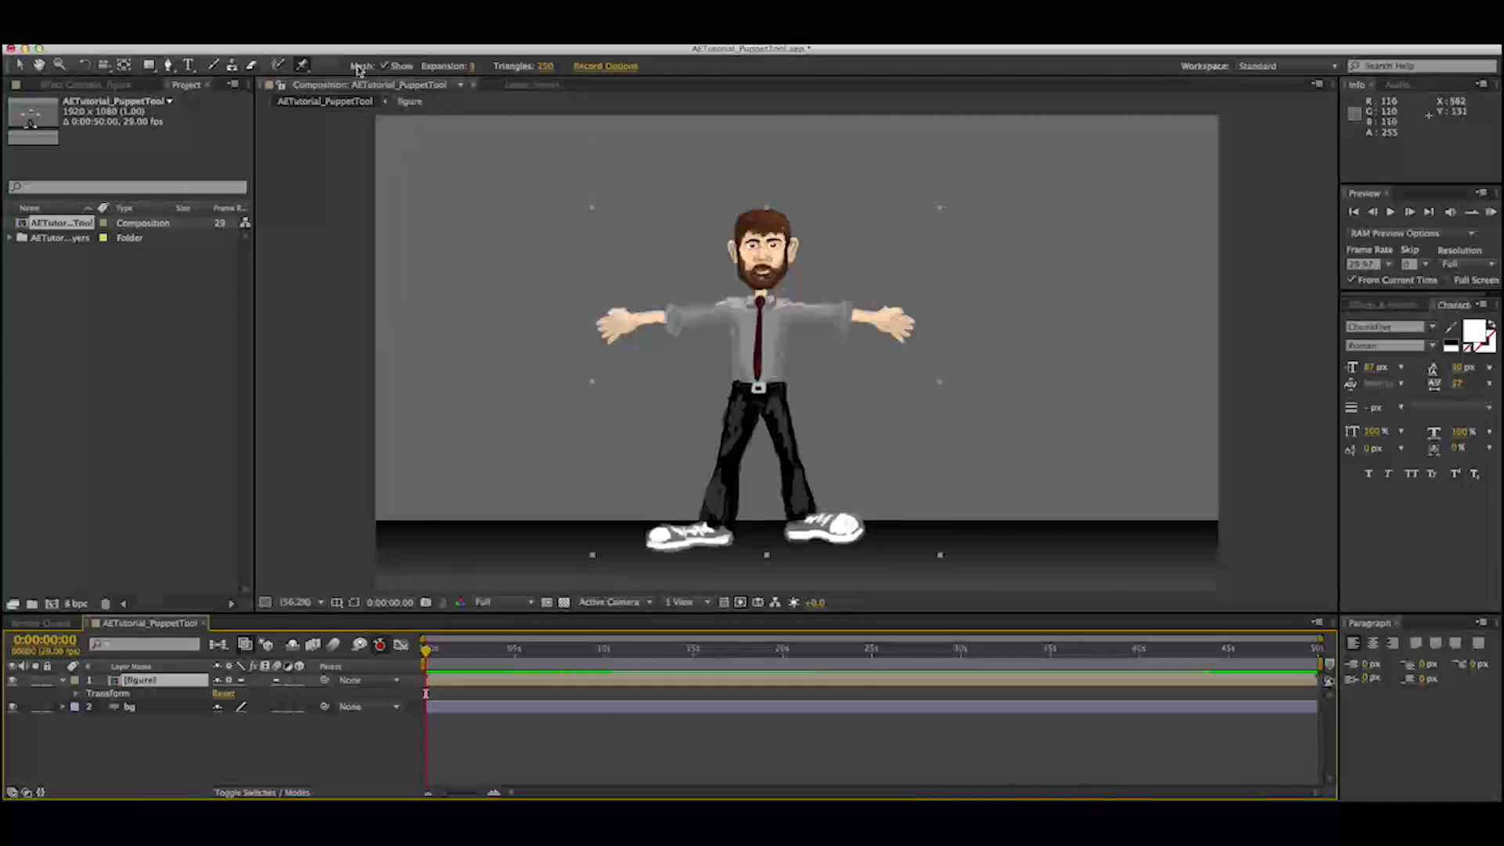
left_click_drag(306, 66, 341, 69)
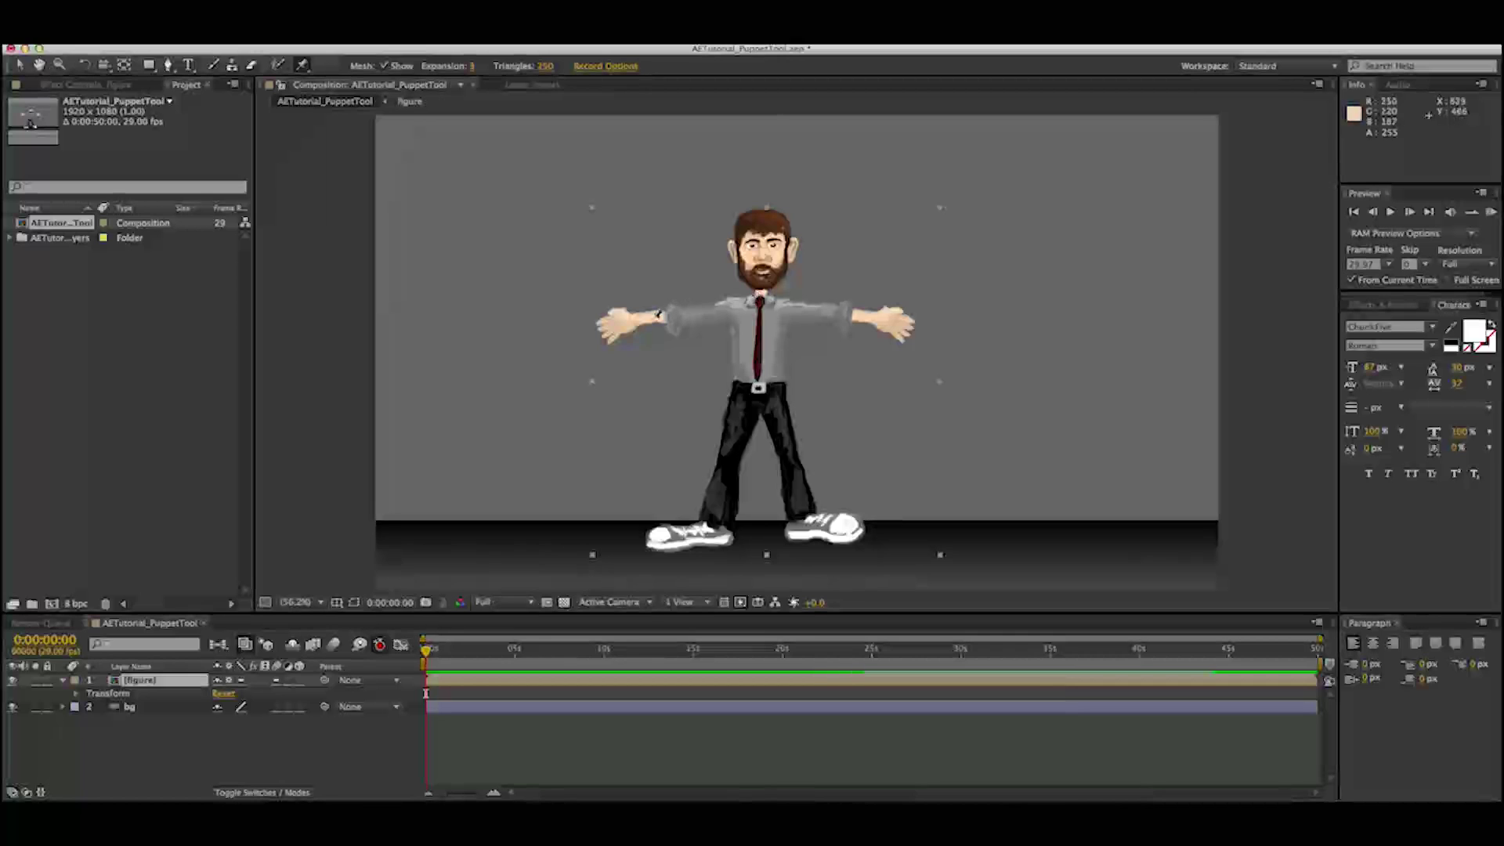
left_click(633, 319)
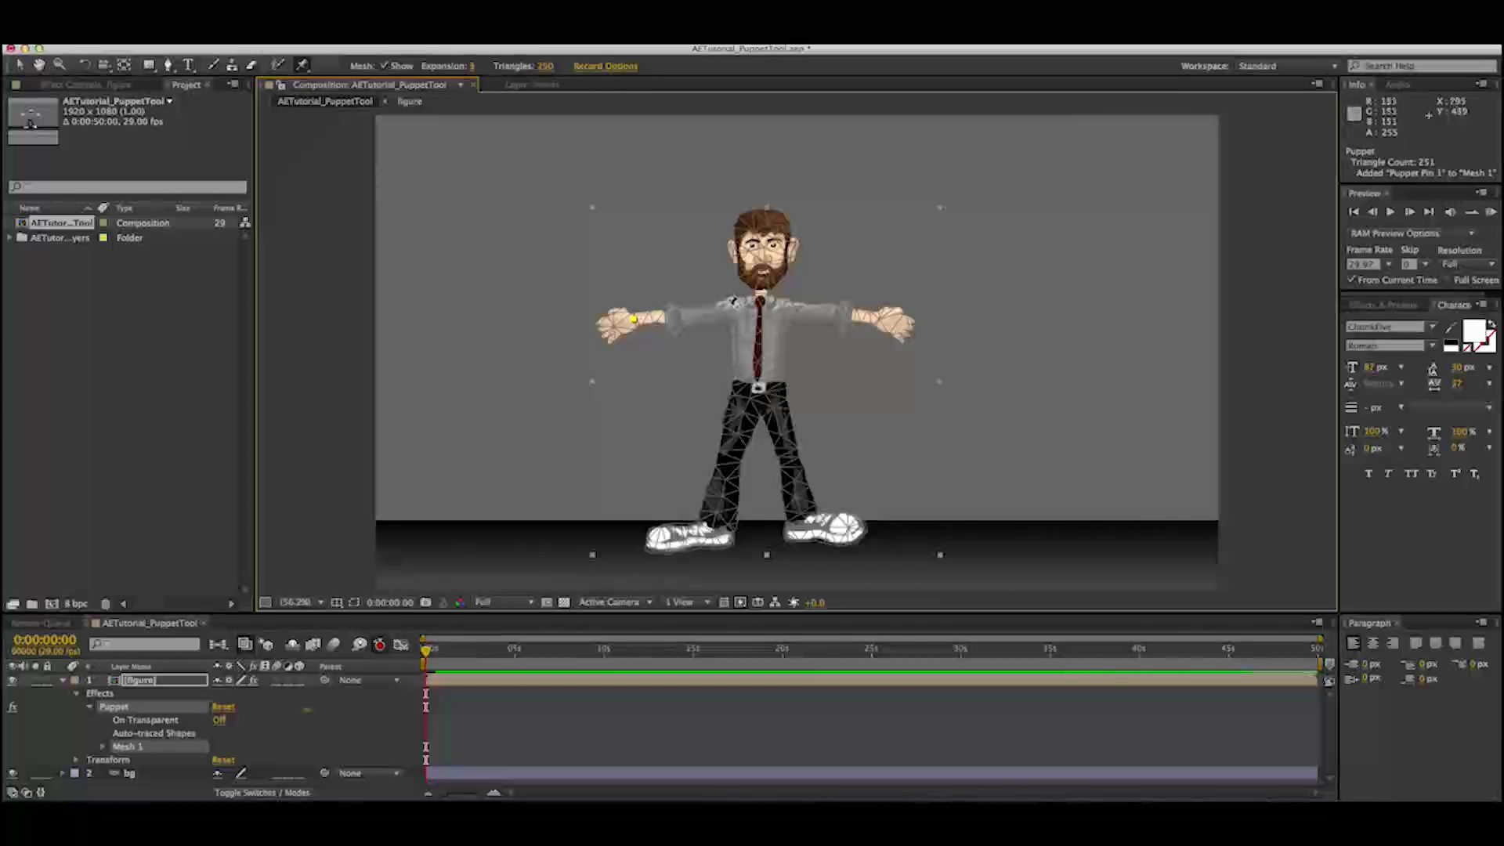
Step: Pin both shoulders, the frame-right wrist and the belt
left_click(727, 305)
left_click(782, 306)
left_click(878, 316)
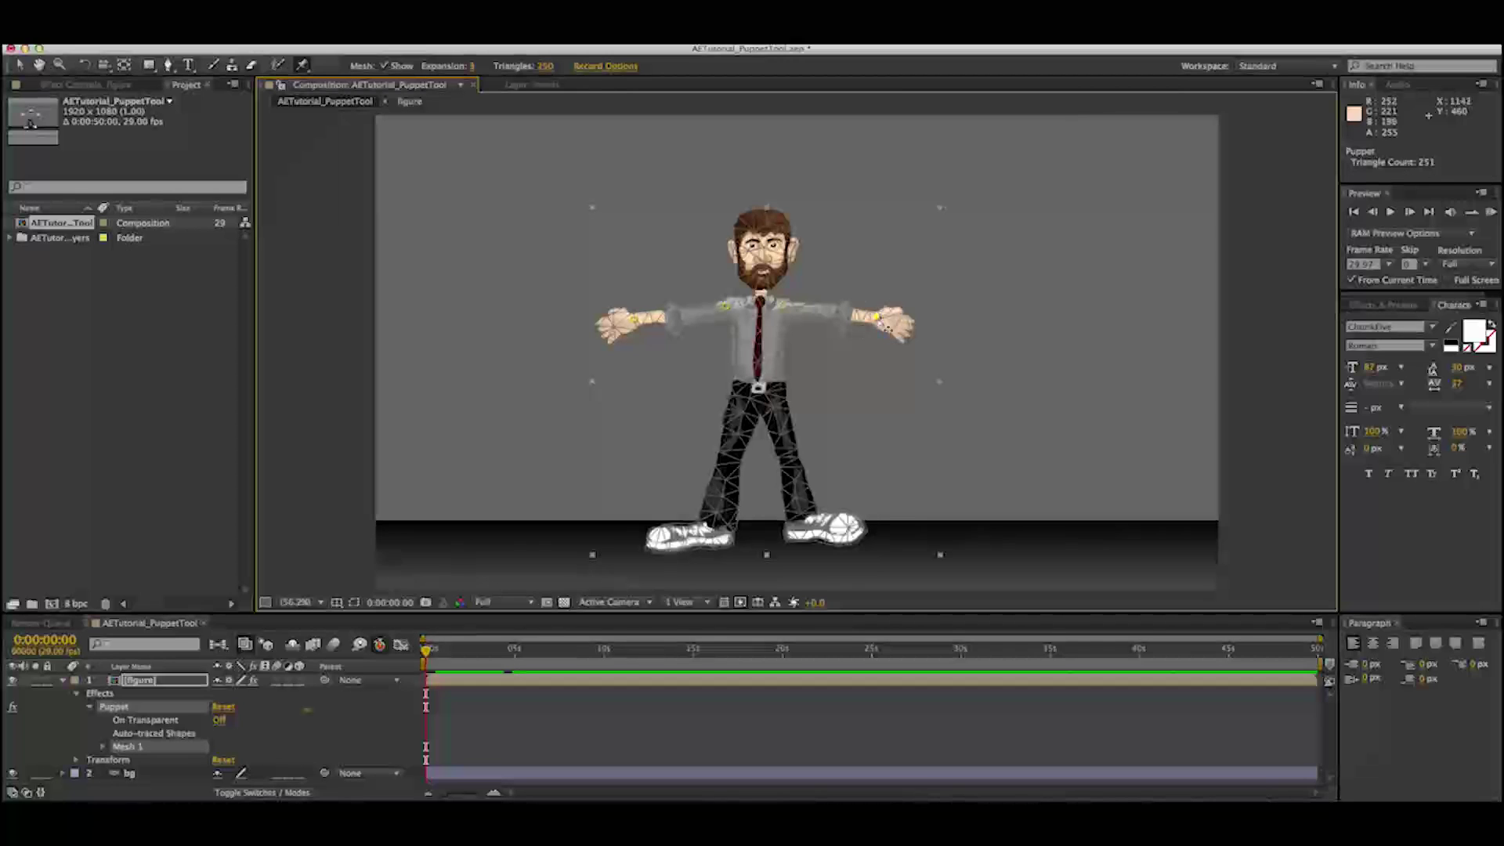
left_click(757, 384)
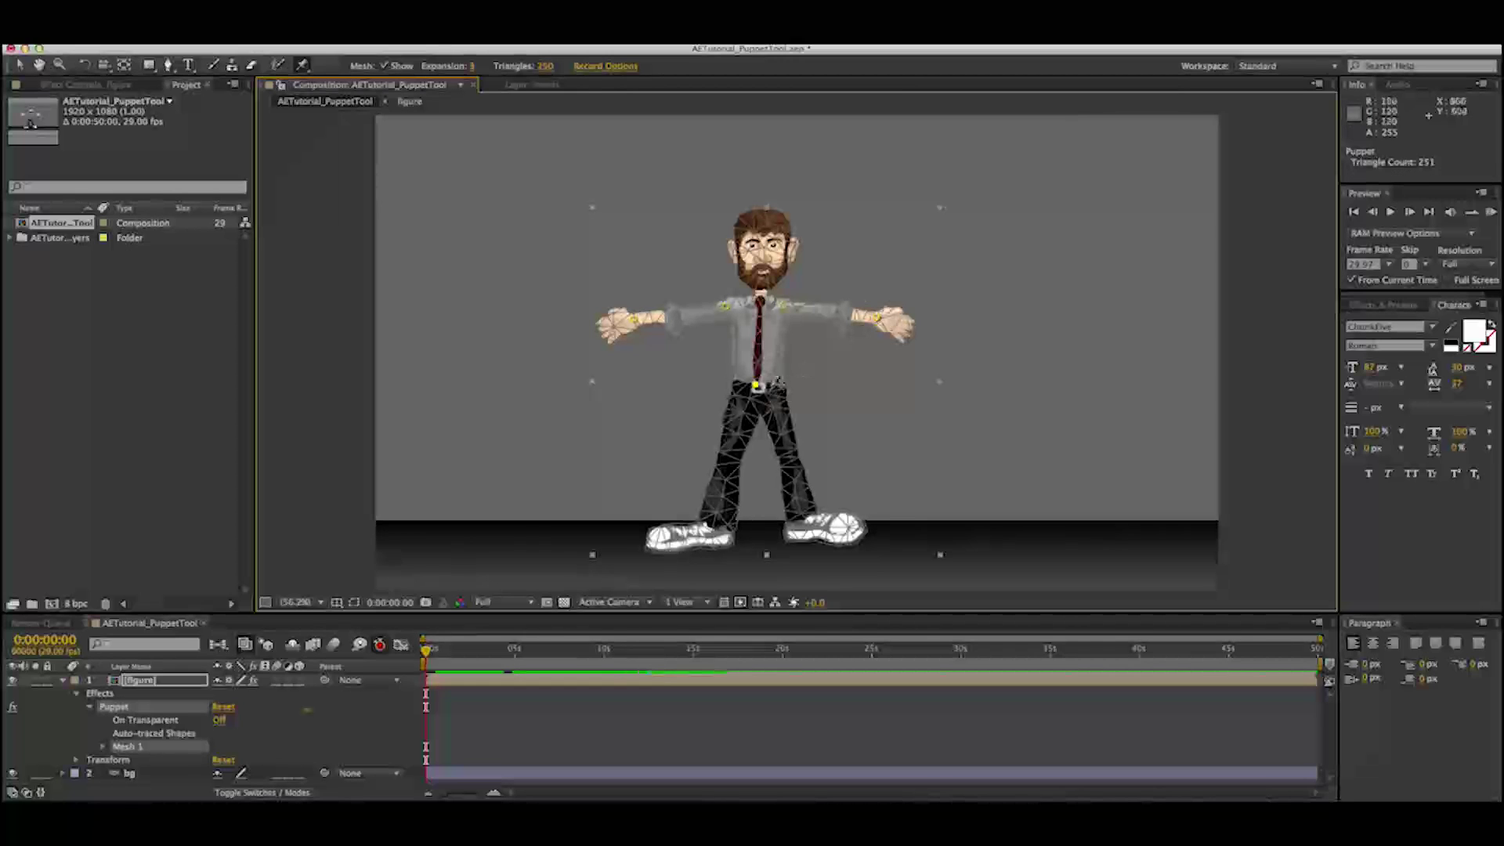
Step: Pin both knees, both heels and toes, the neck and the top of the head
left_click(717, 455)
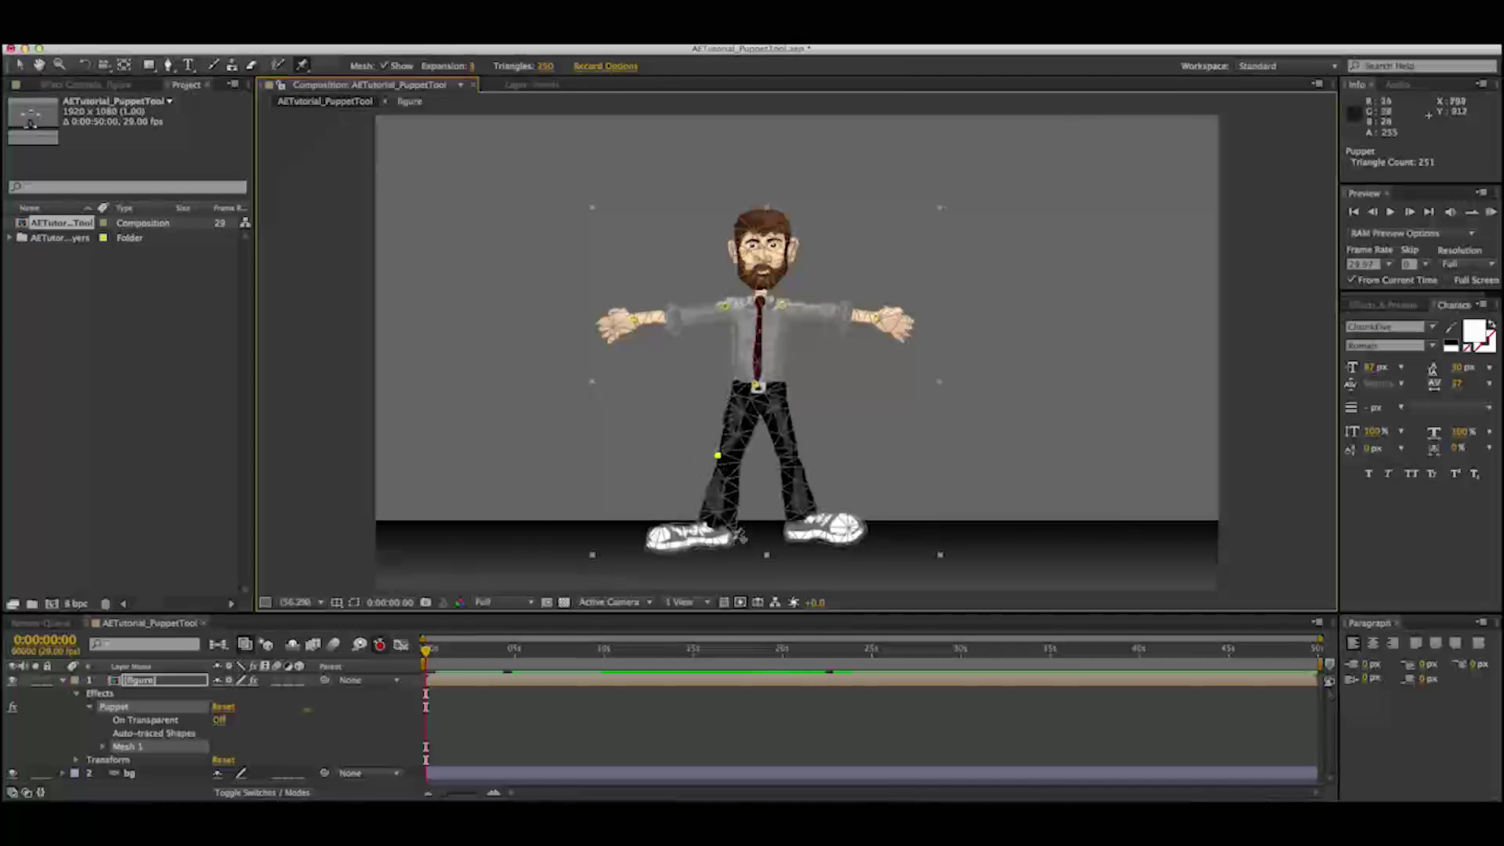
left_click(731, 539)
left_click(647, 546)
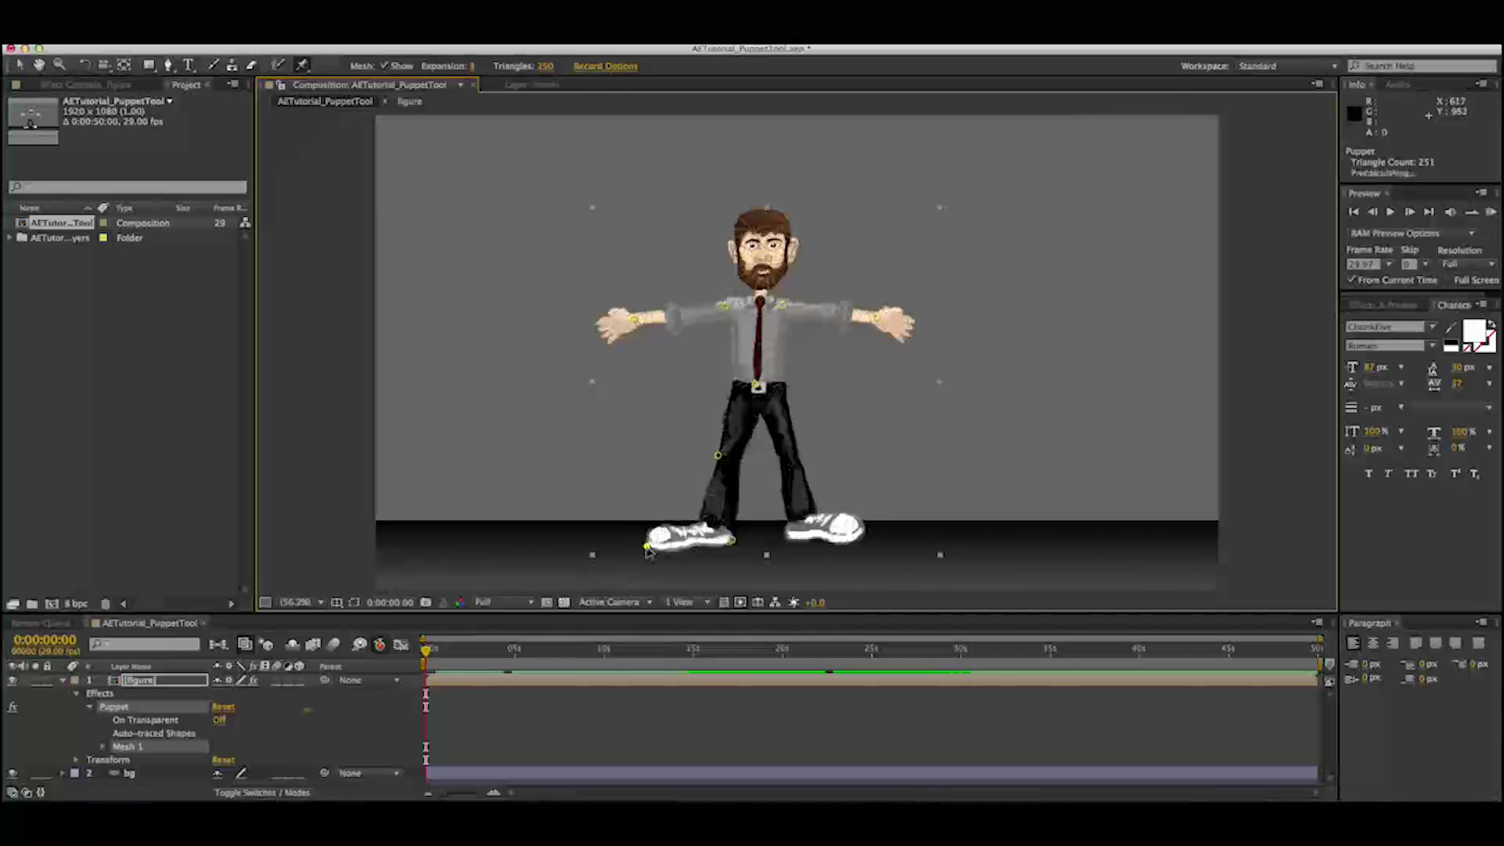
left_click(797, 457)
left_click(786, 539)
left_click(863, 536)
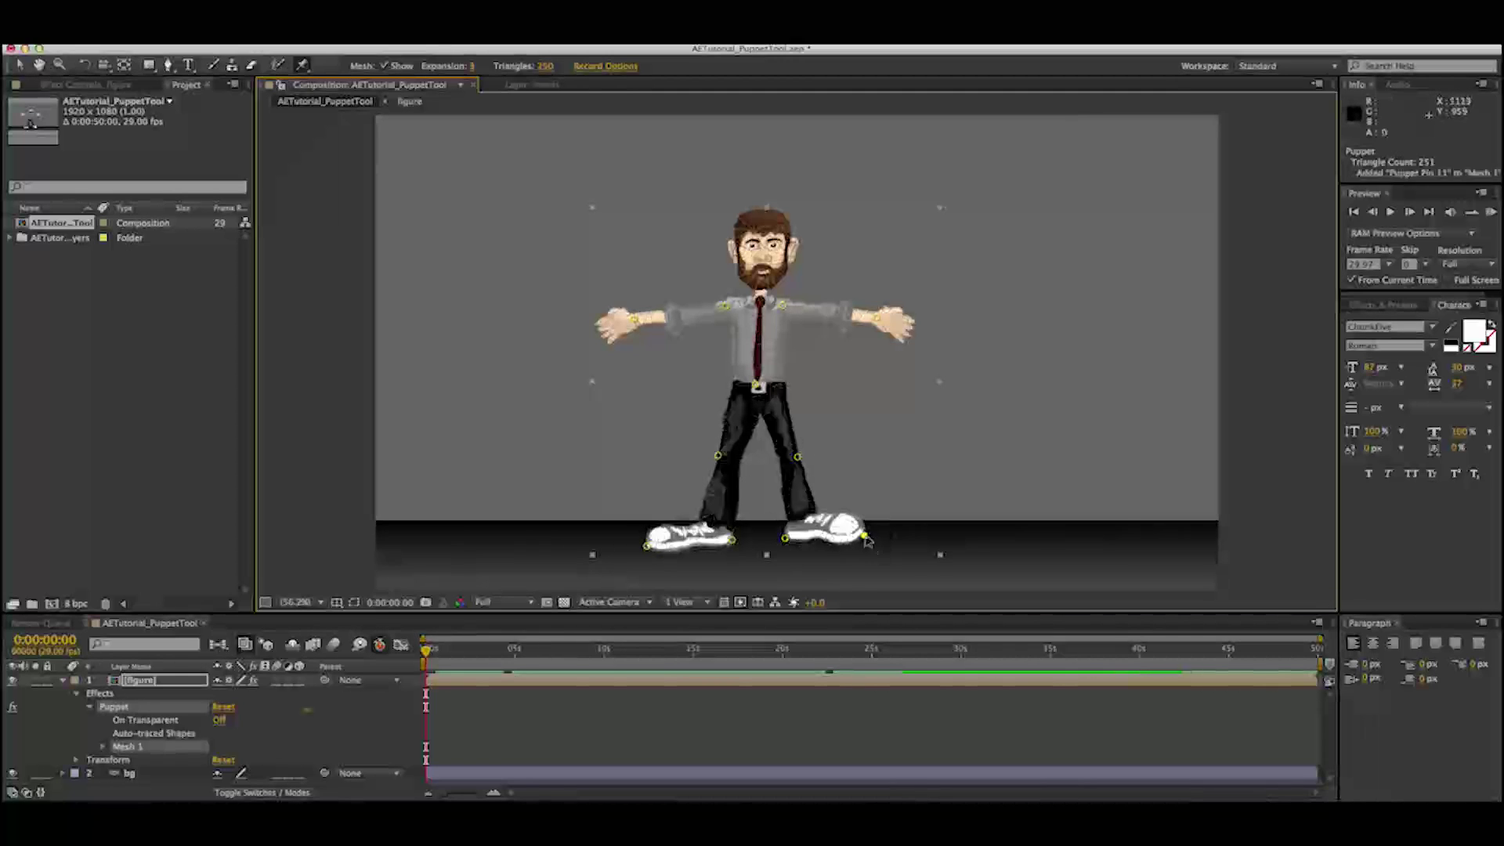
left_click(760, 293)
left_click(761, 210)
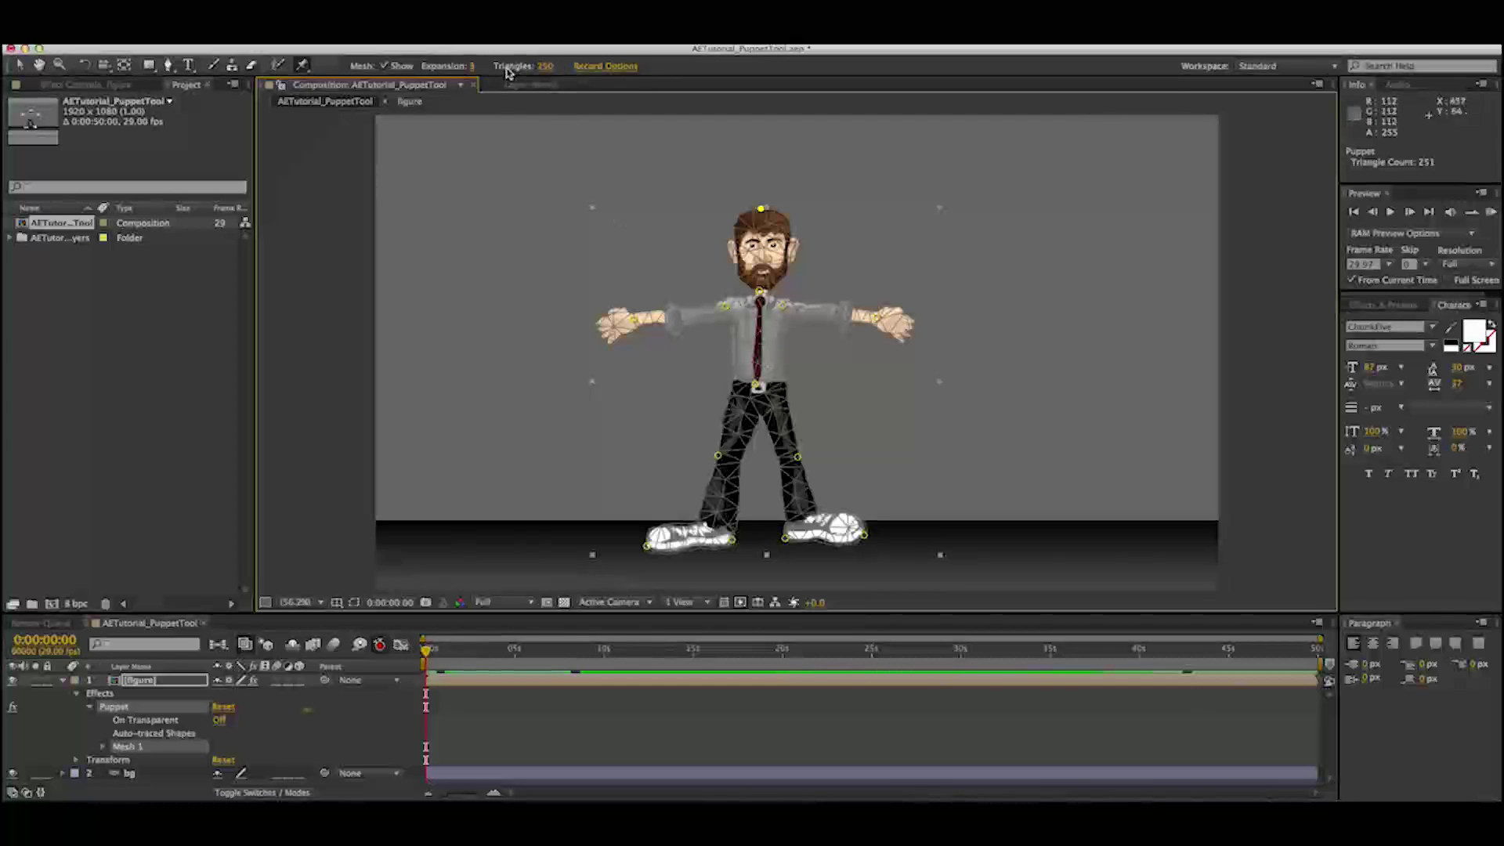
Step: Raise the mesh Triangles to 250, then select the Puppet effect and turn off Mesh Show
left_click_drag(547, 72, 595, 76)
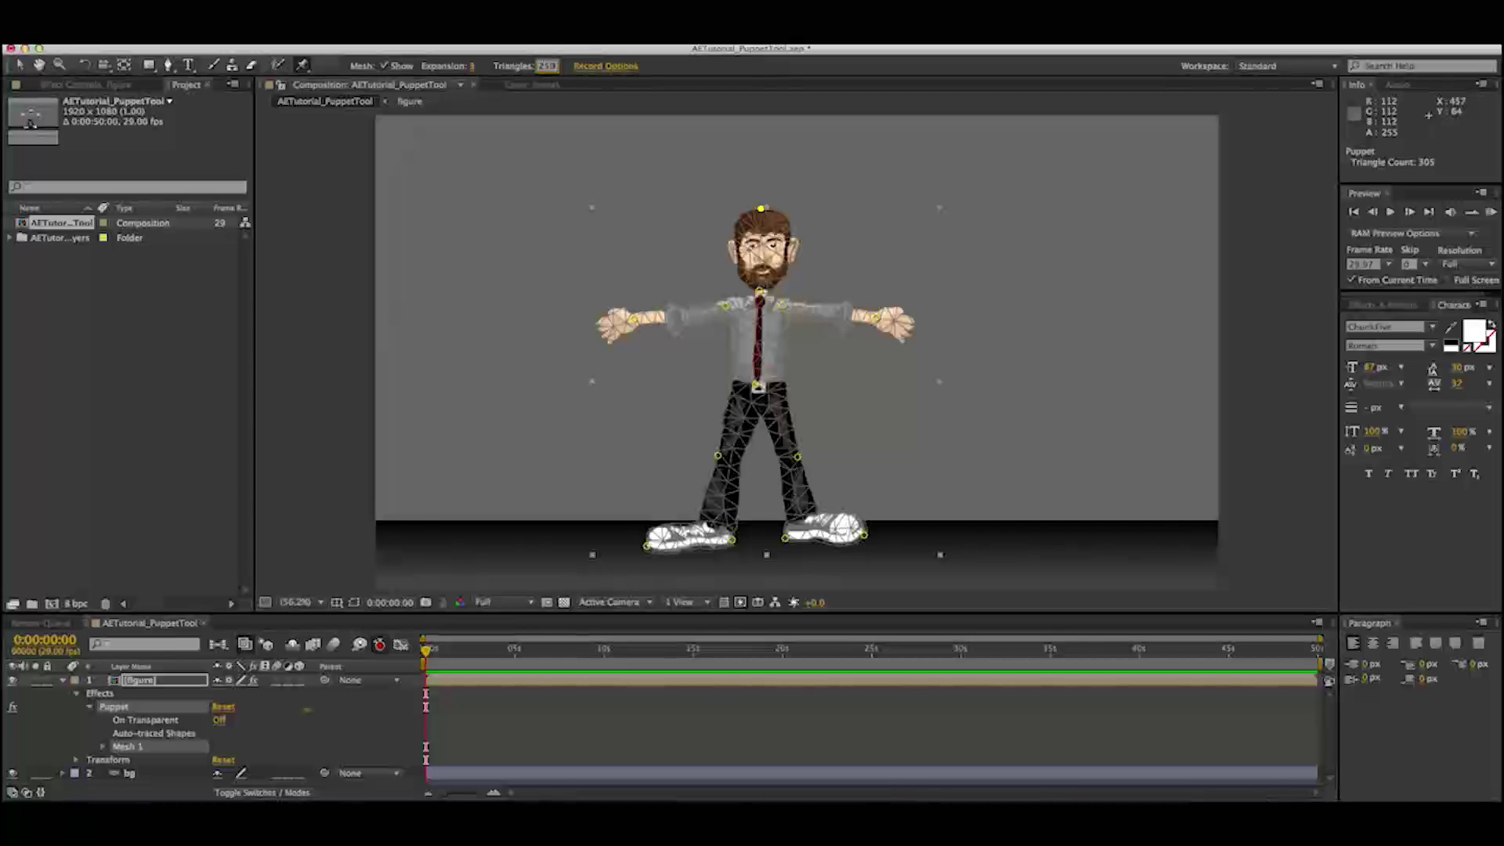
key("Return")
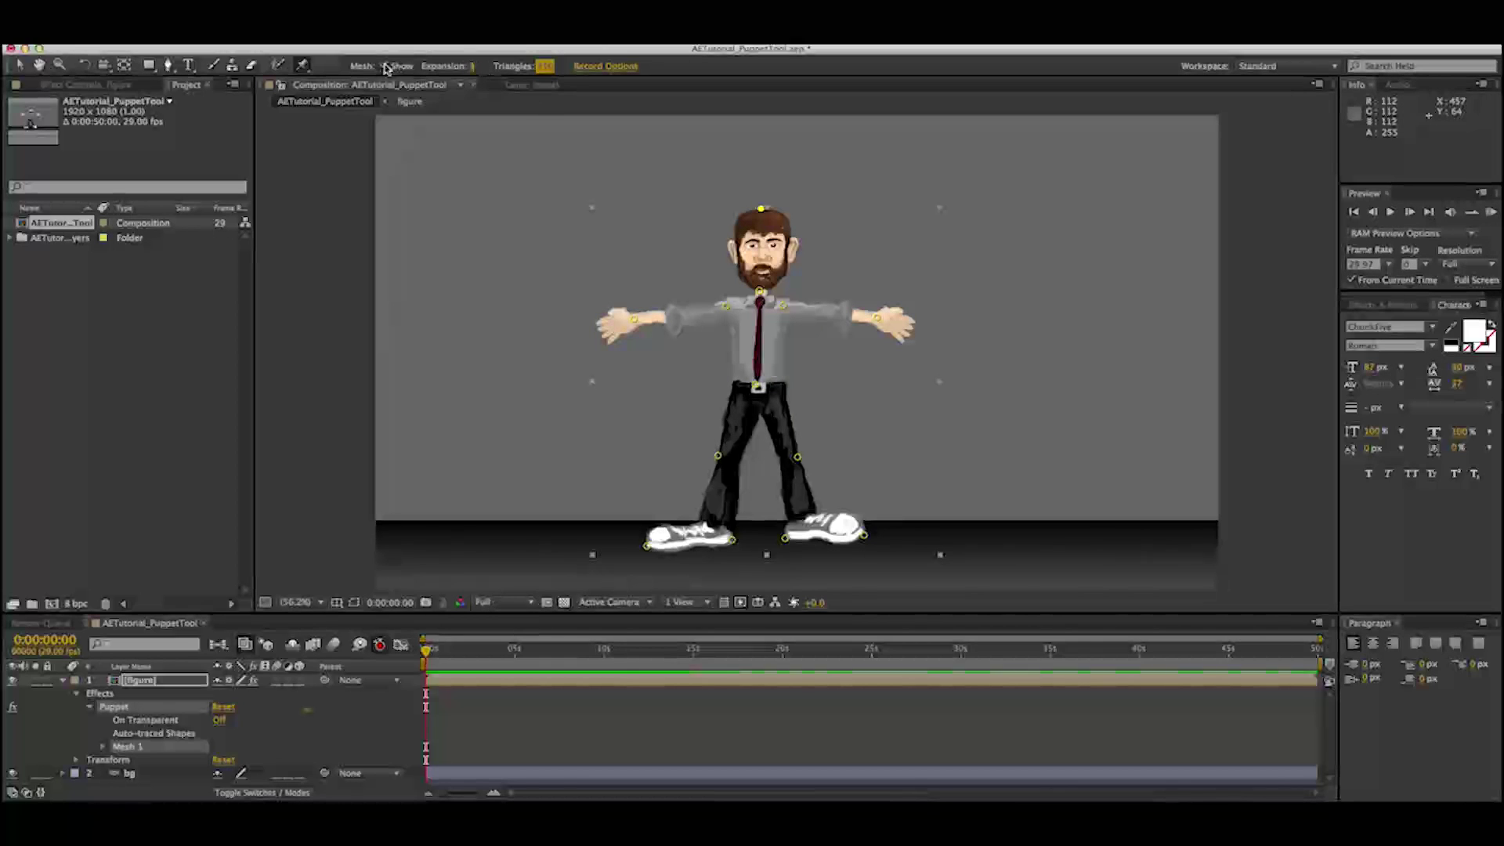
left_click(110, 697)
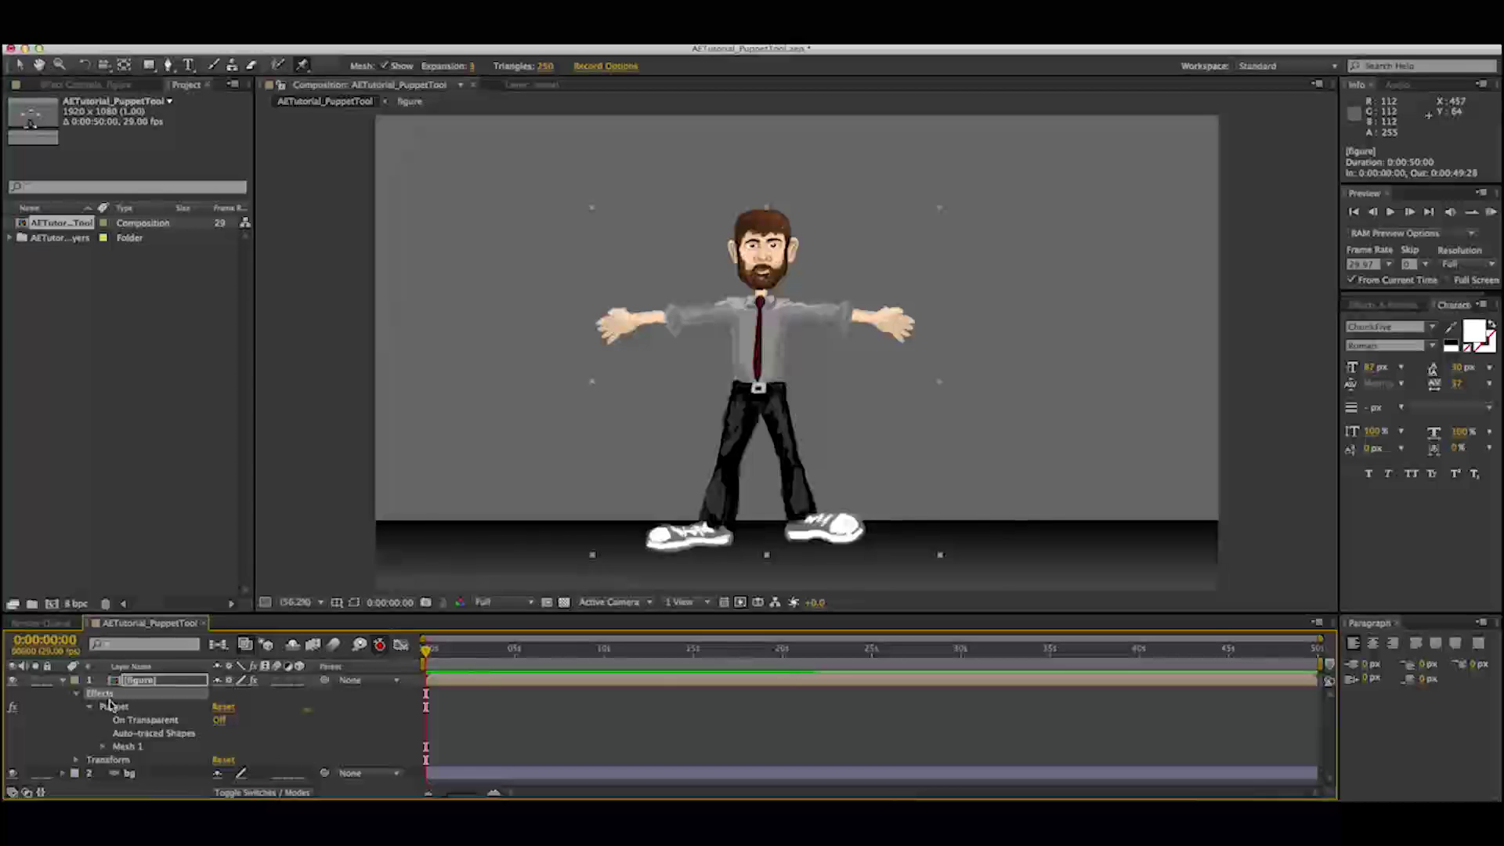
left_click(116, 708)
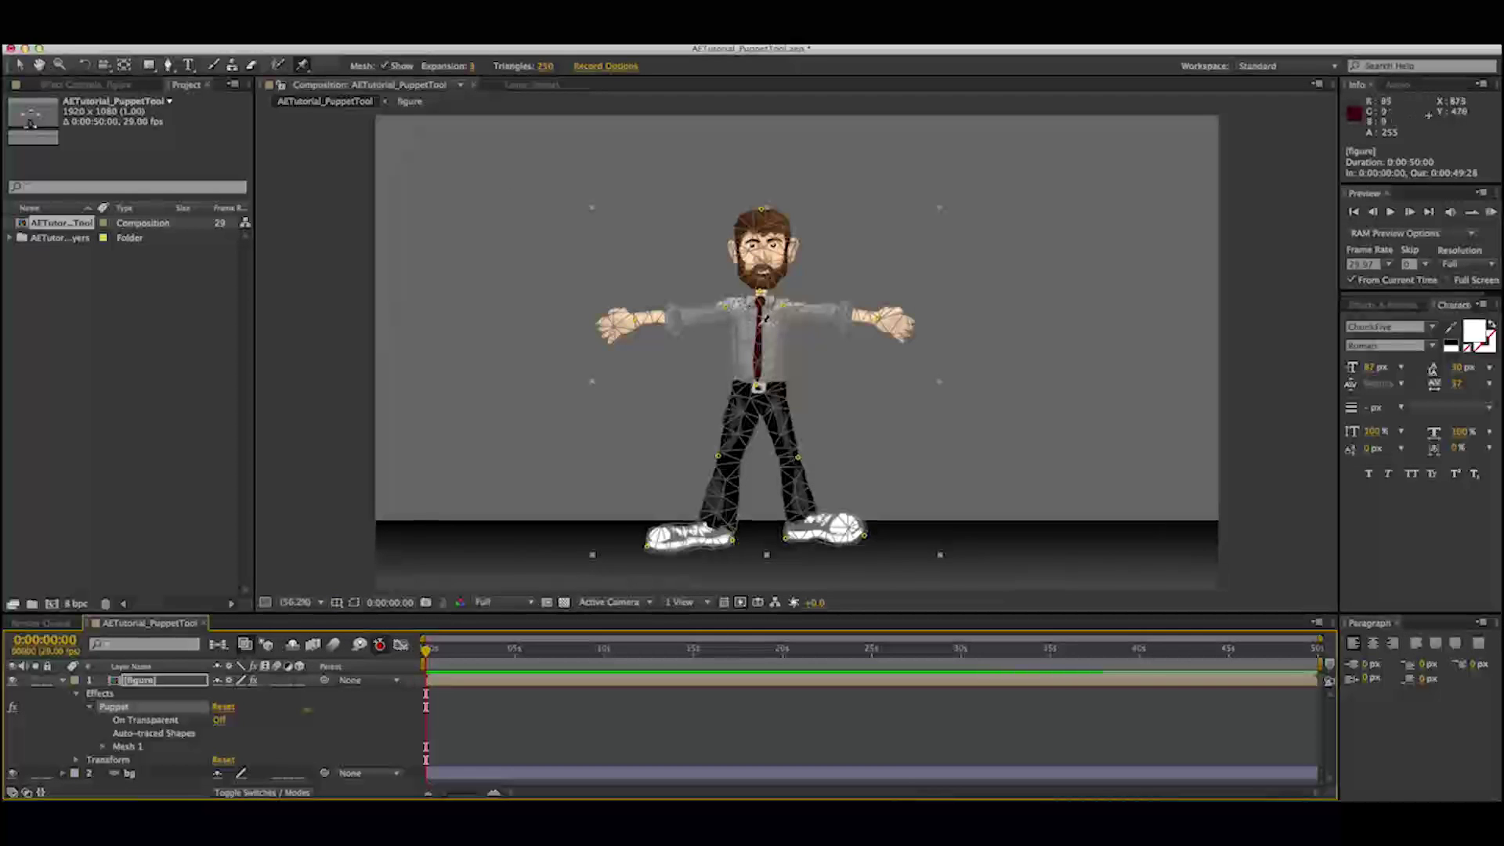
left_click(384, 65)
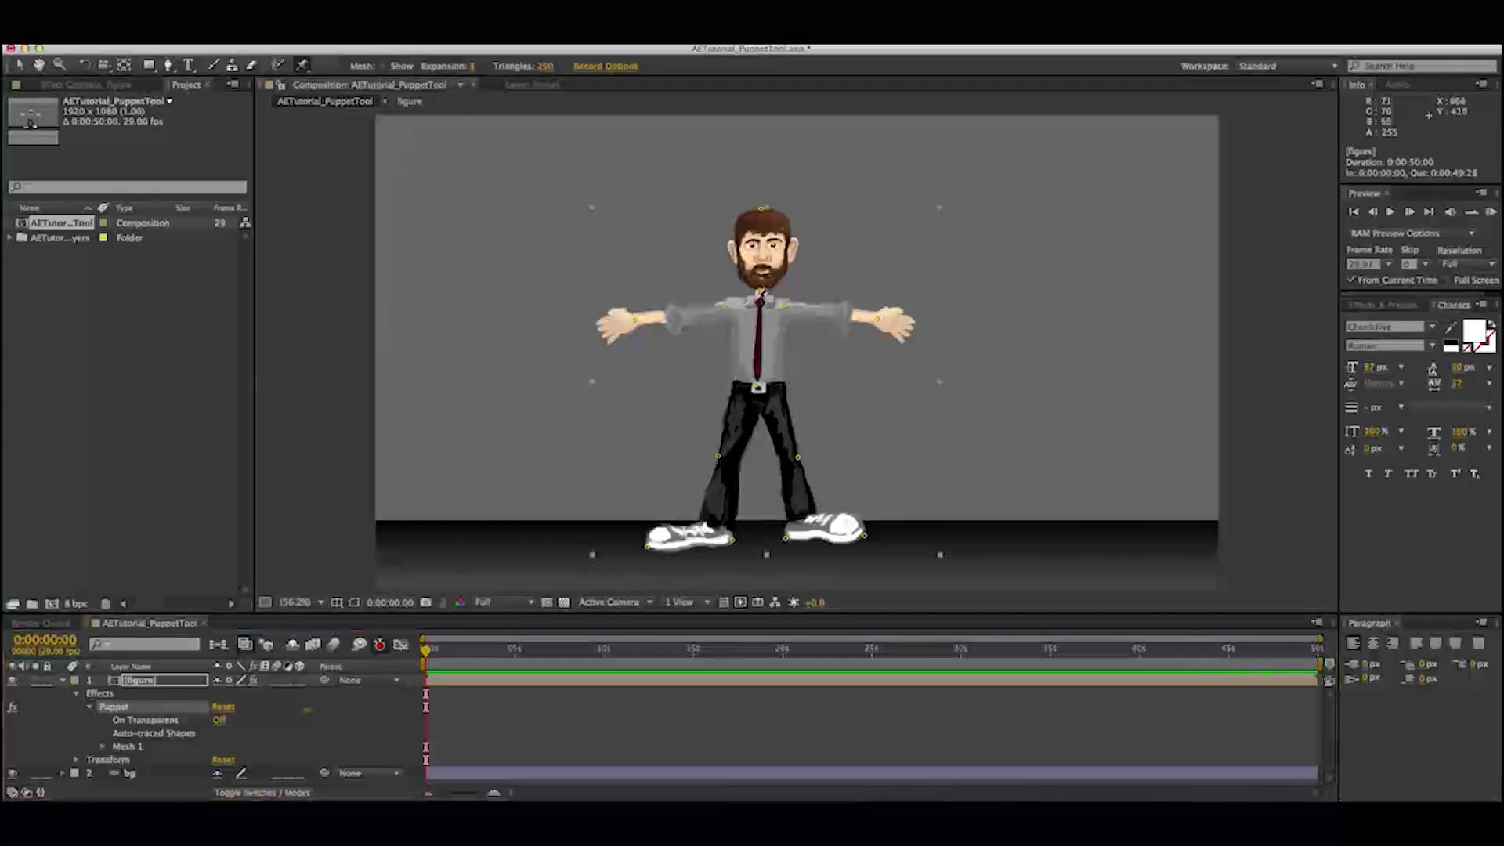
Step: Zoom in on the arm, hide the bg layer and increase the mesh Expansion value
scroll(783, 316, "up", 3)
key("space")
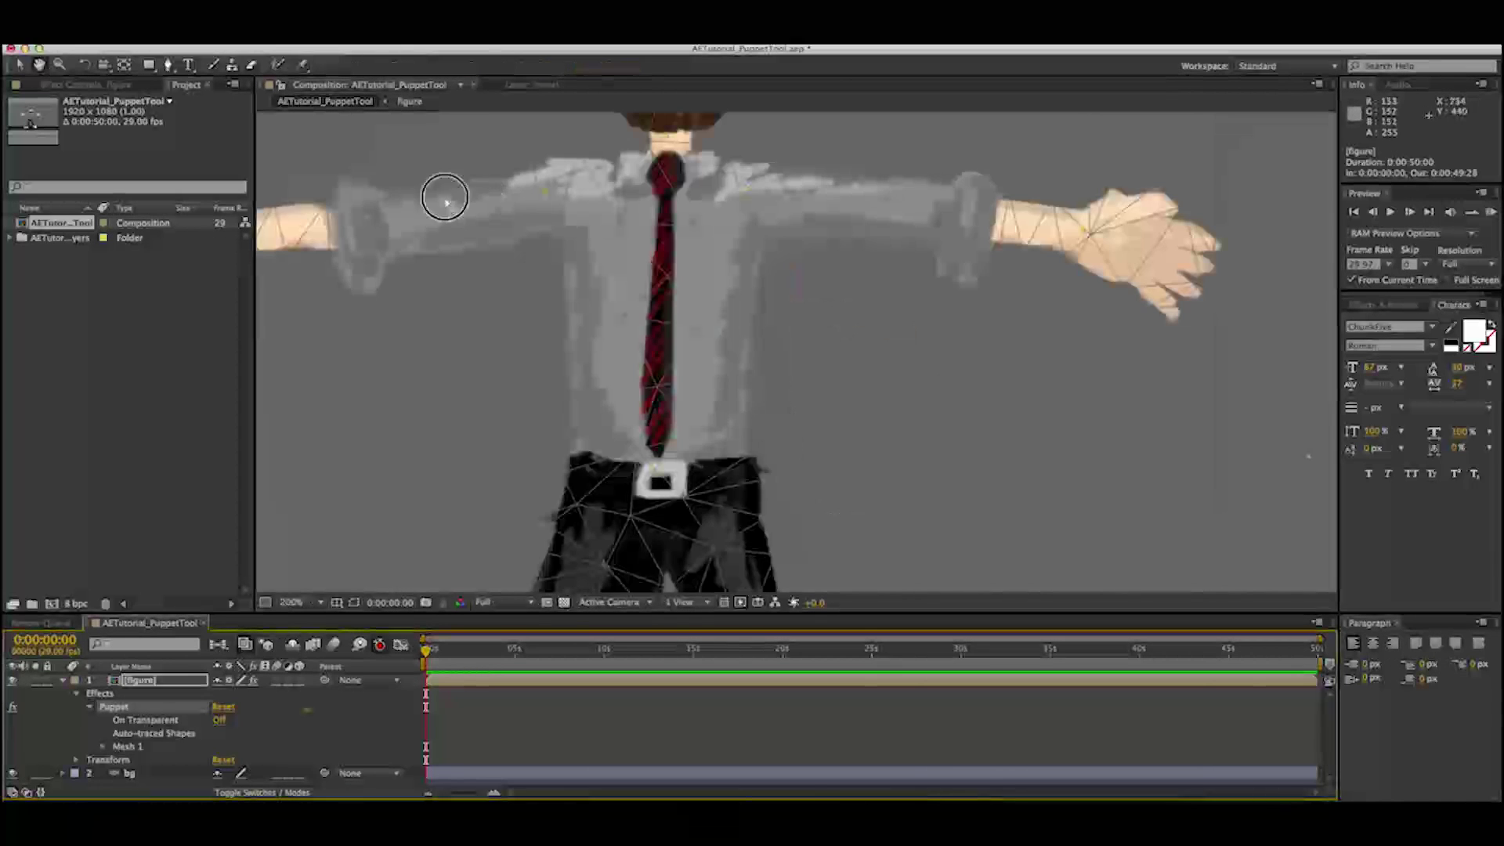
left_click_drag(437, 195, 741, 303)
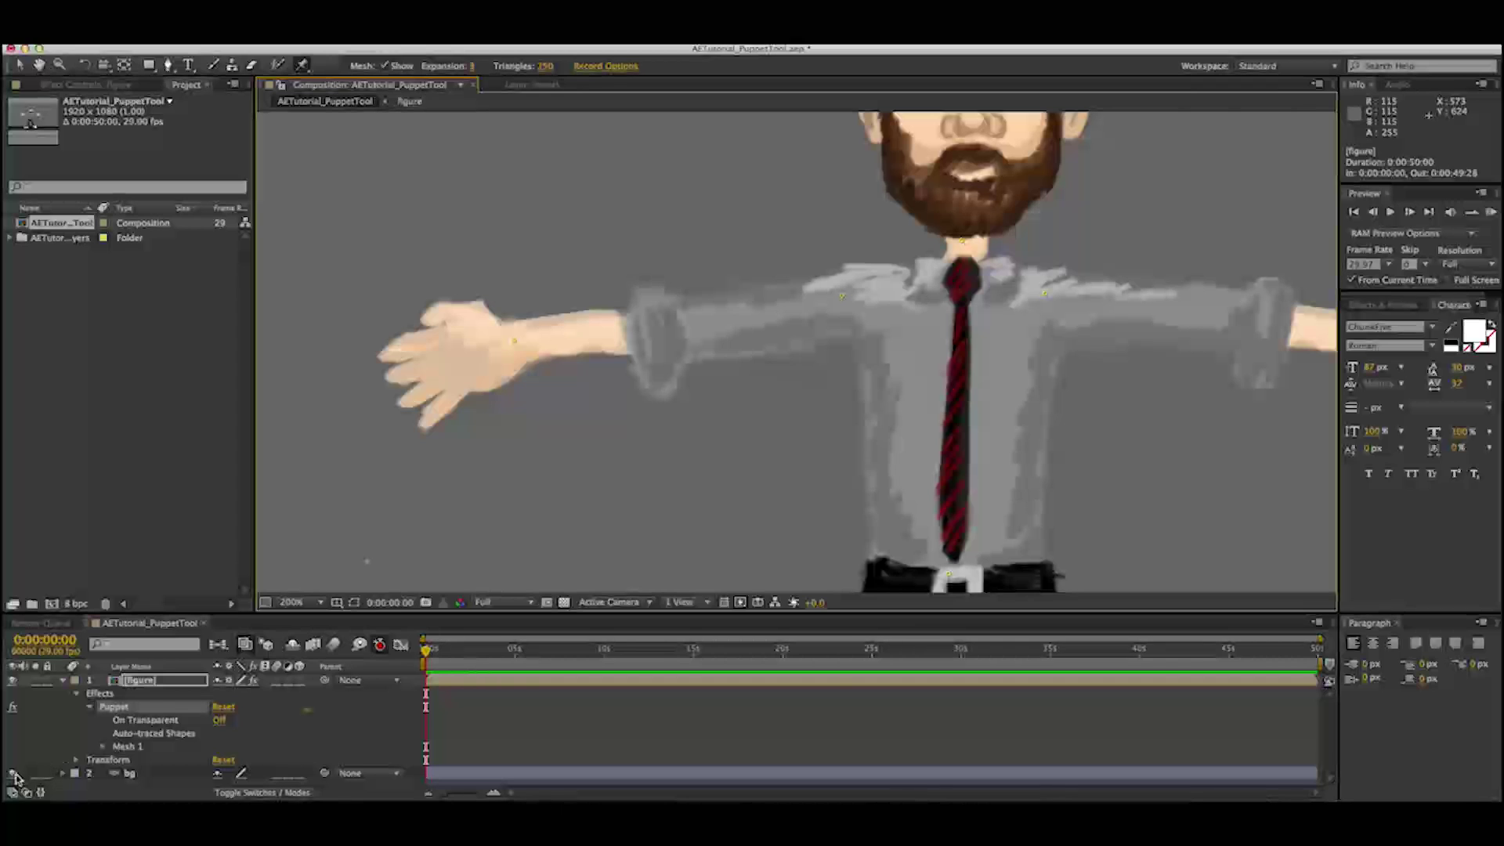
left_click(13, 773)
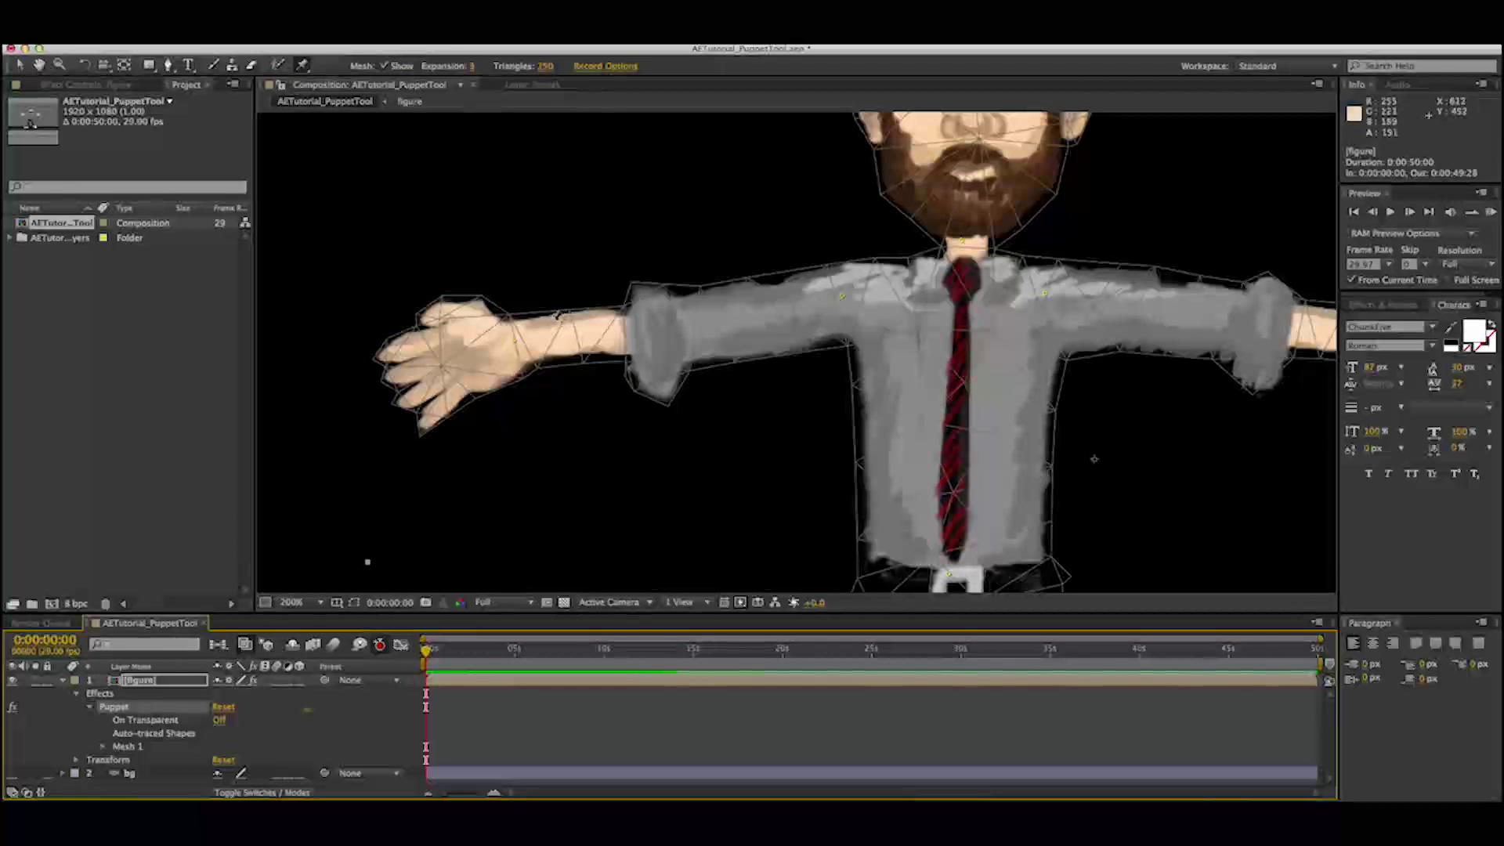
left_click(471, 66)
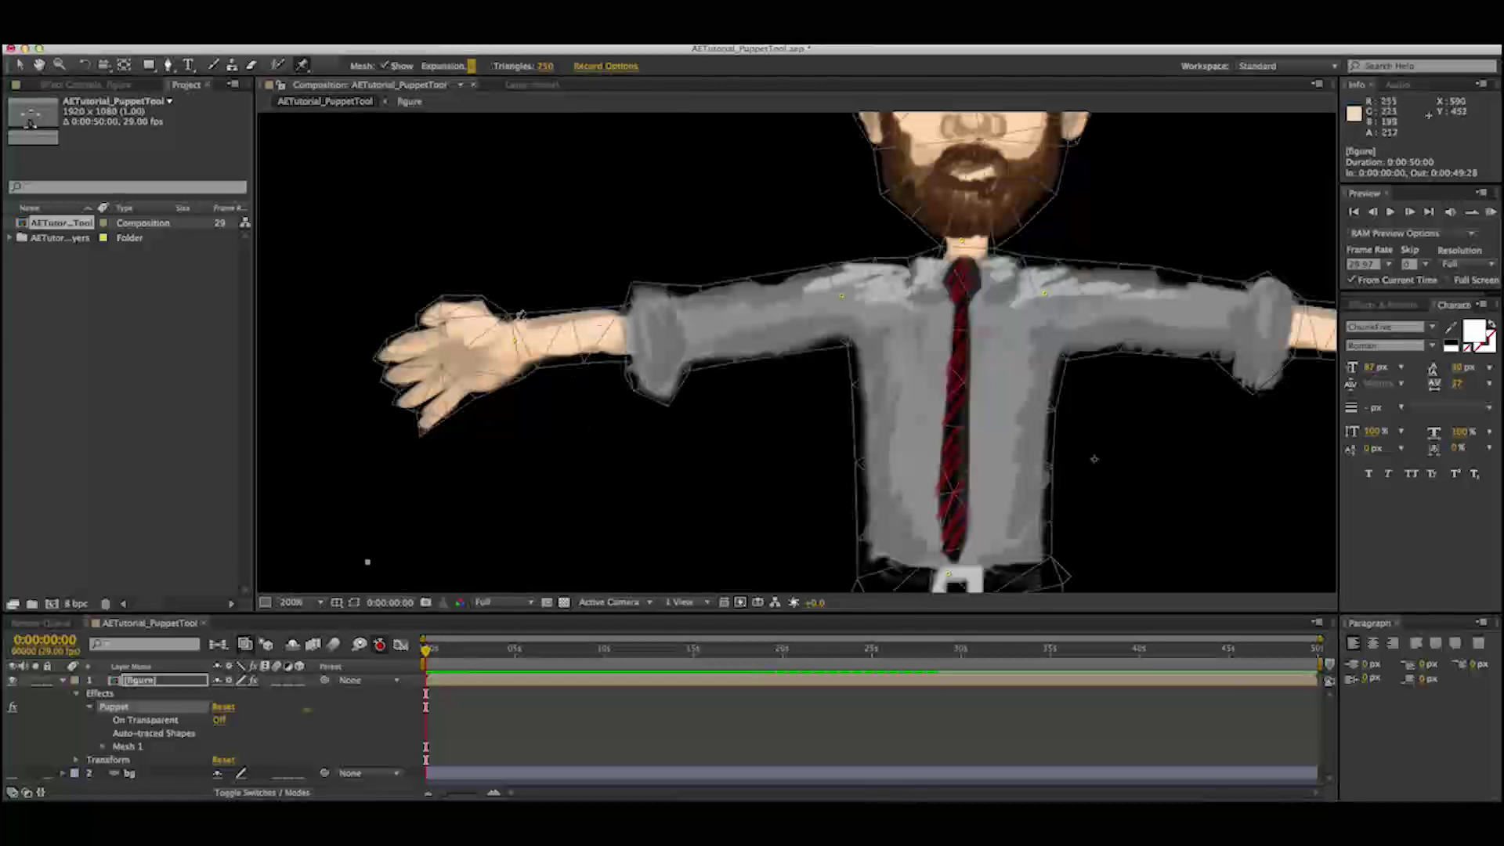
left_click_drag(471, 66, 575, 80)
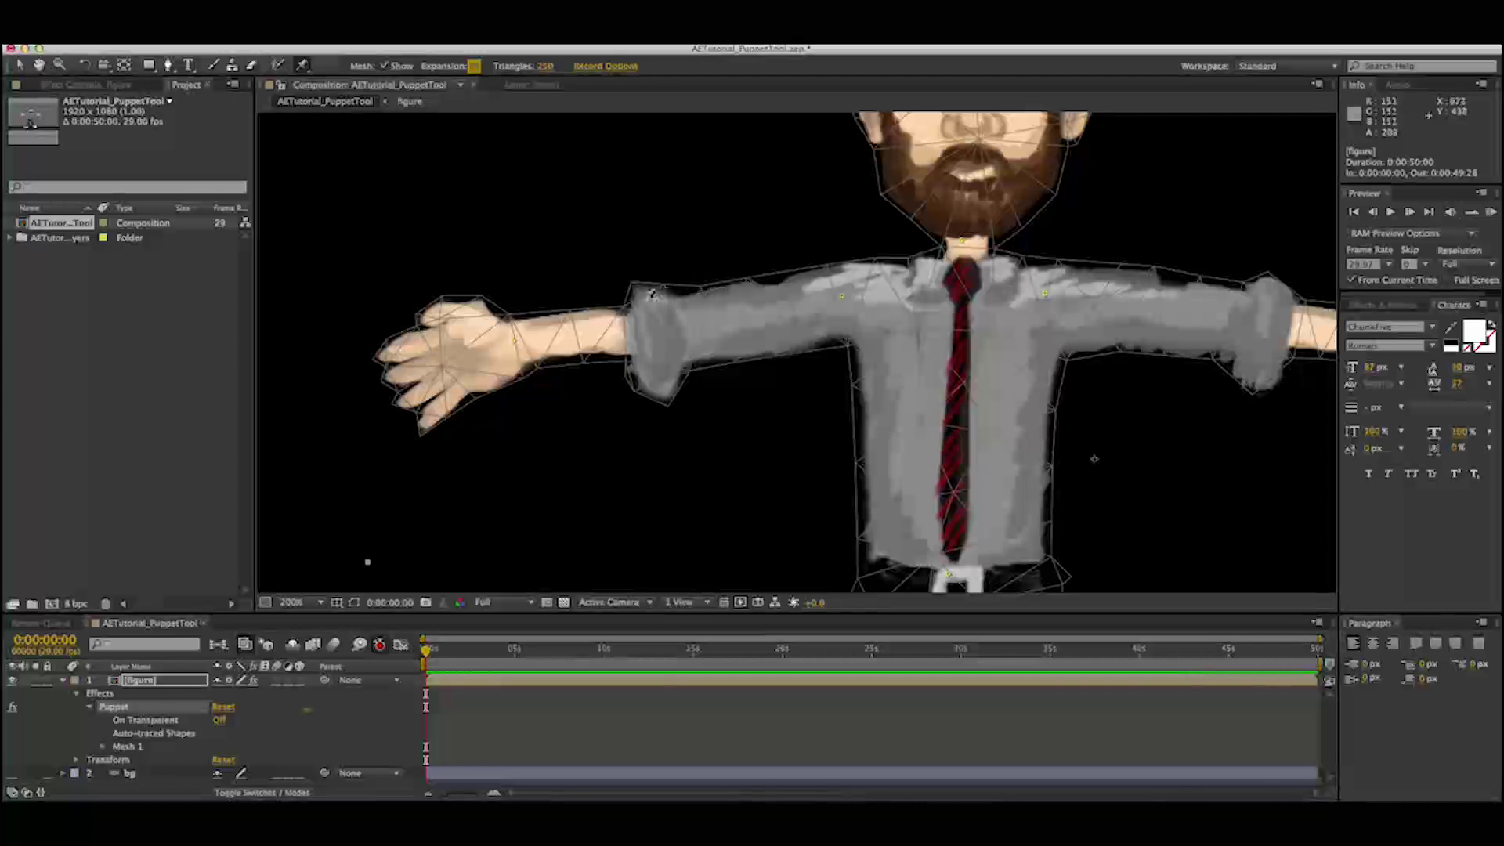
left_click(475, 66)
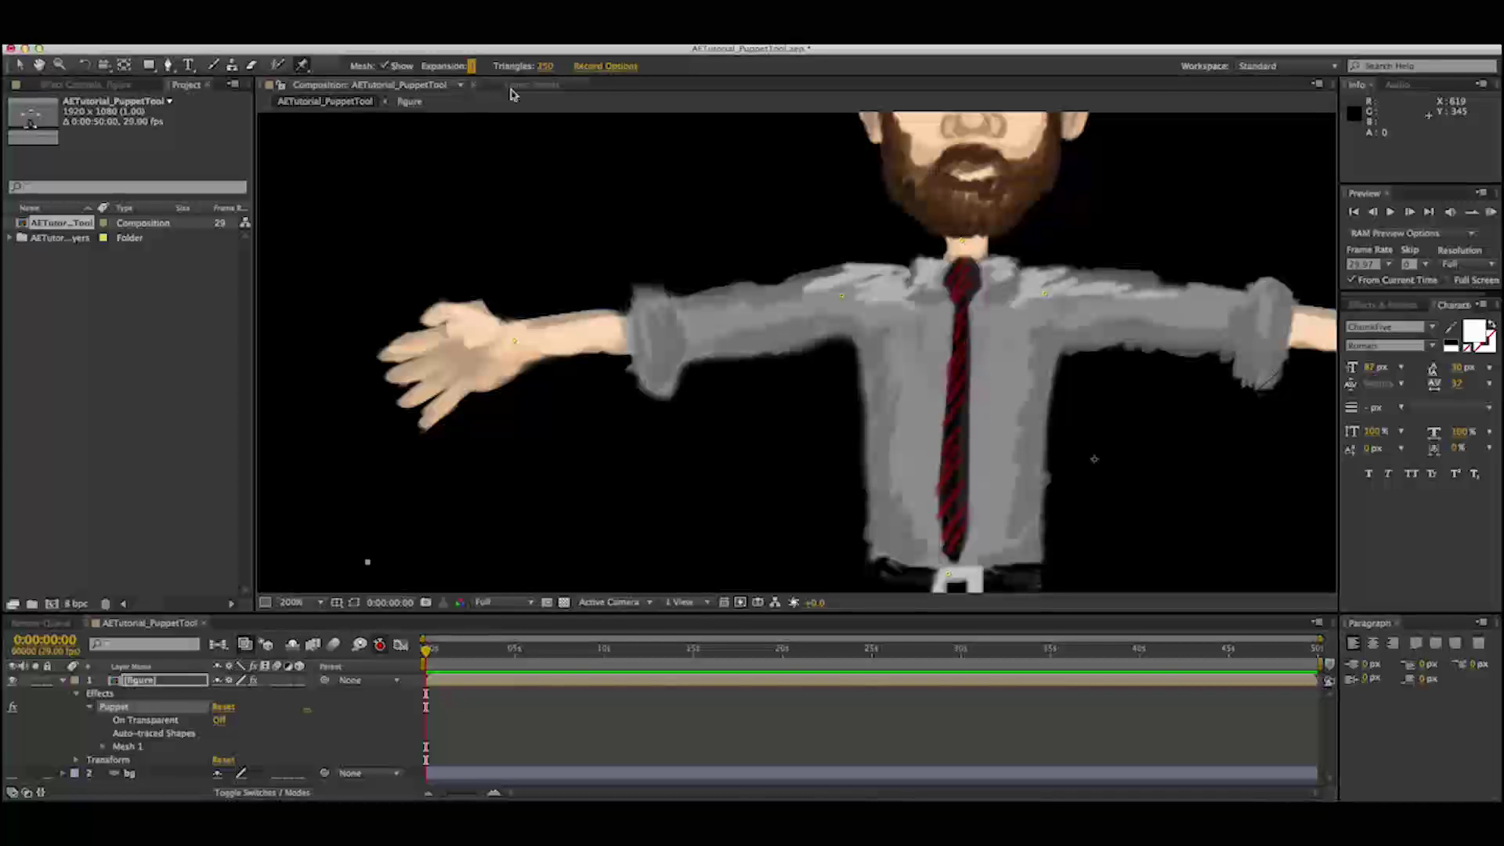
key("Return")
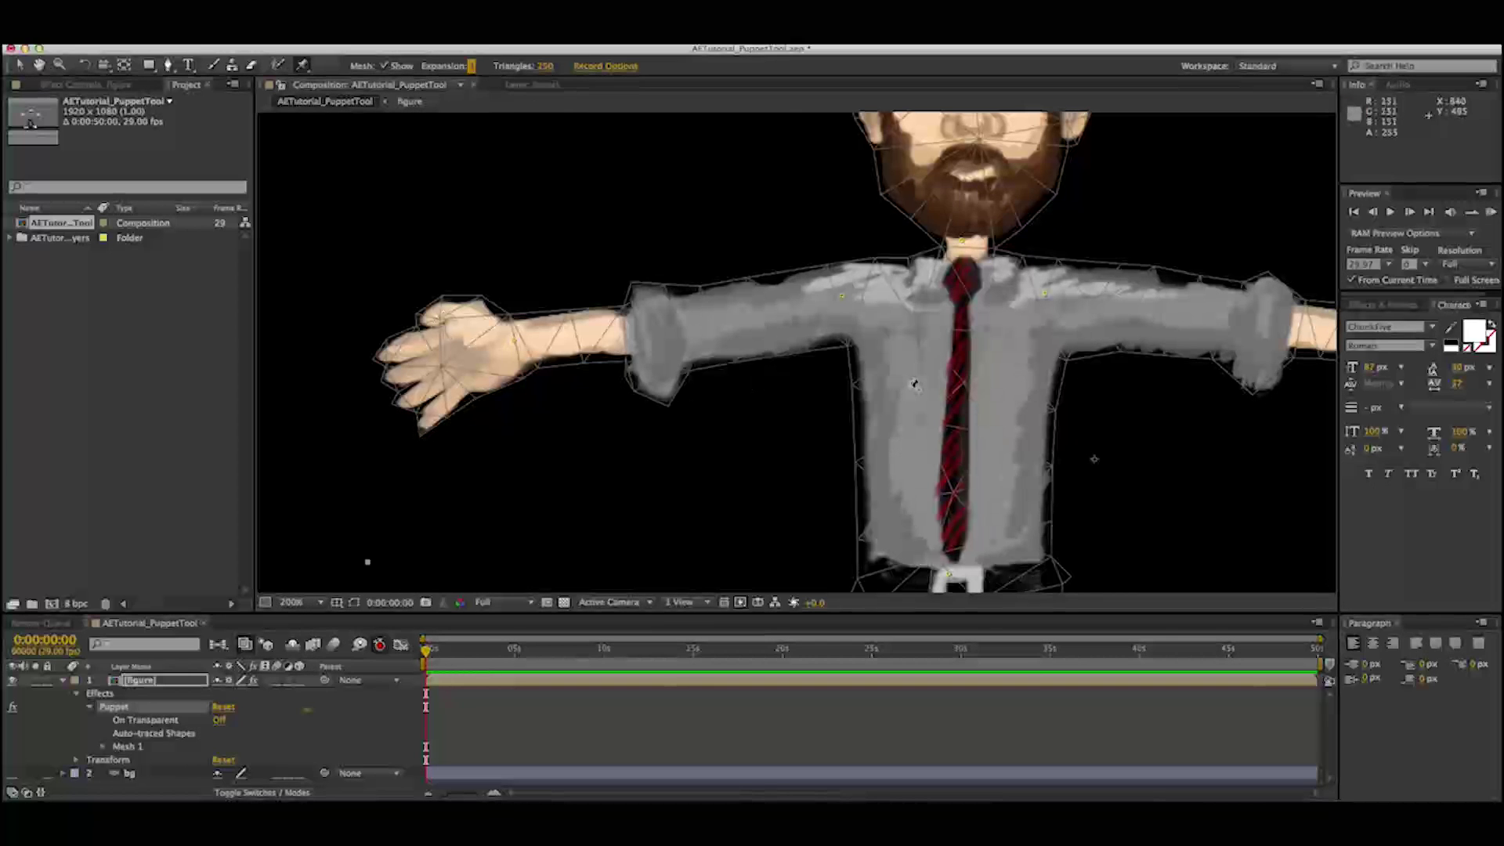
Step: Try swinging the arm up by its wrist pin, then undo the move
left_click(425, 653)
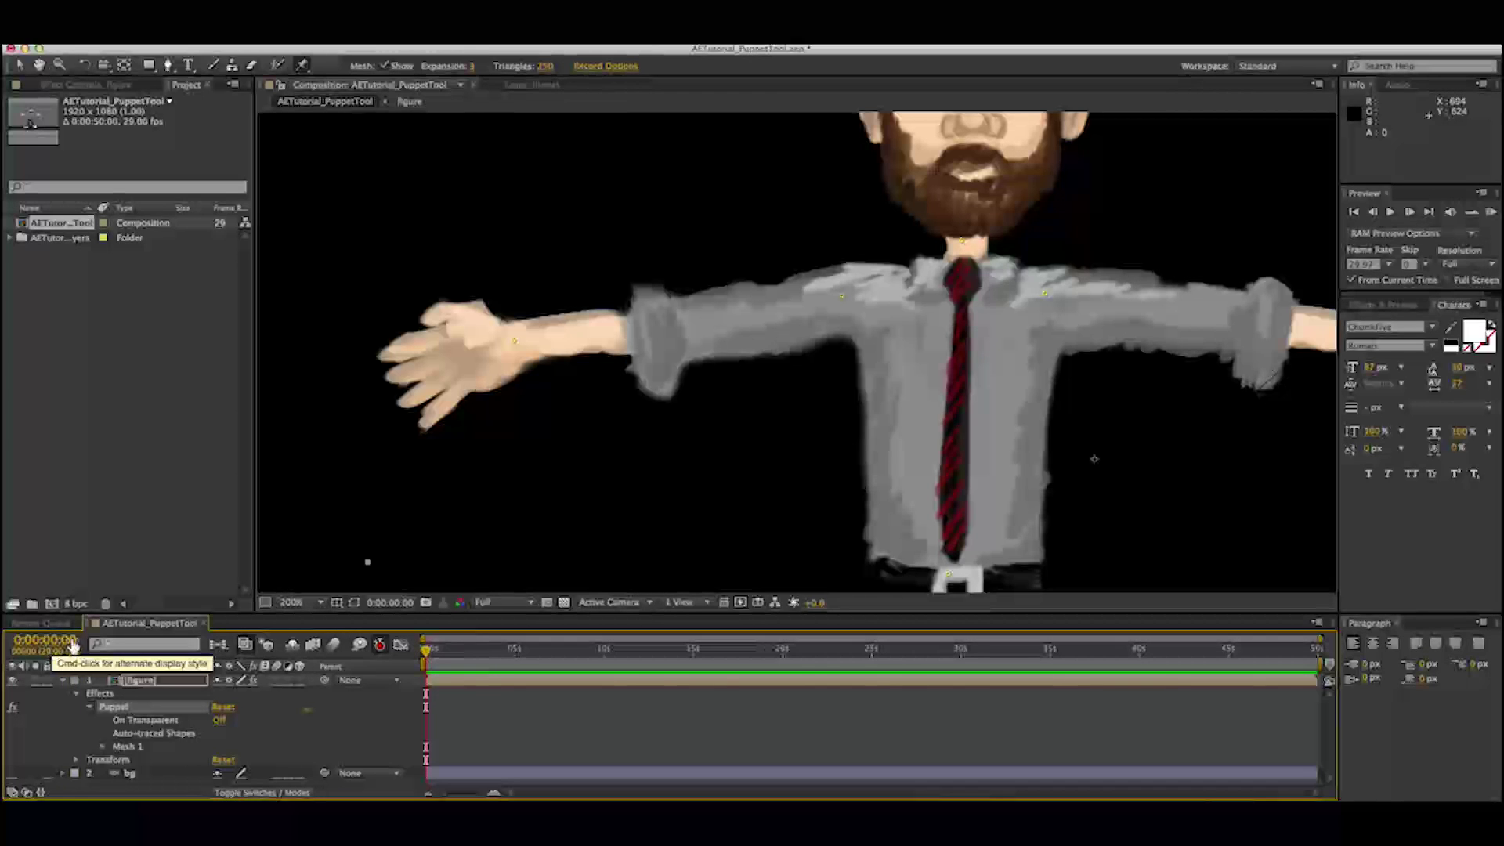
mouse_move(517, 350)
left_mouse_down()
mouse_move(571, 481)
mouse_move(477, 231)
mouse_move(494, 379)
mouse_move(564, 548)
mouse_move(459, 220)
mouse_move(551, 453)
mouse_move(572, 439)
mouse_move(581, 473)
mouse_move(524, 295)
mouse_move(548, 463)
mouse_move(514, 262)
mouse_move(529, 323)
left_mouse_up()
key("super+z")
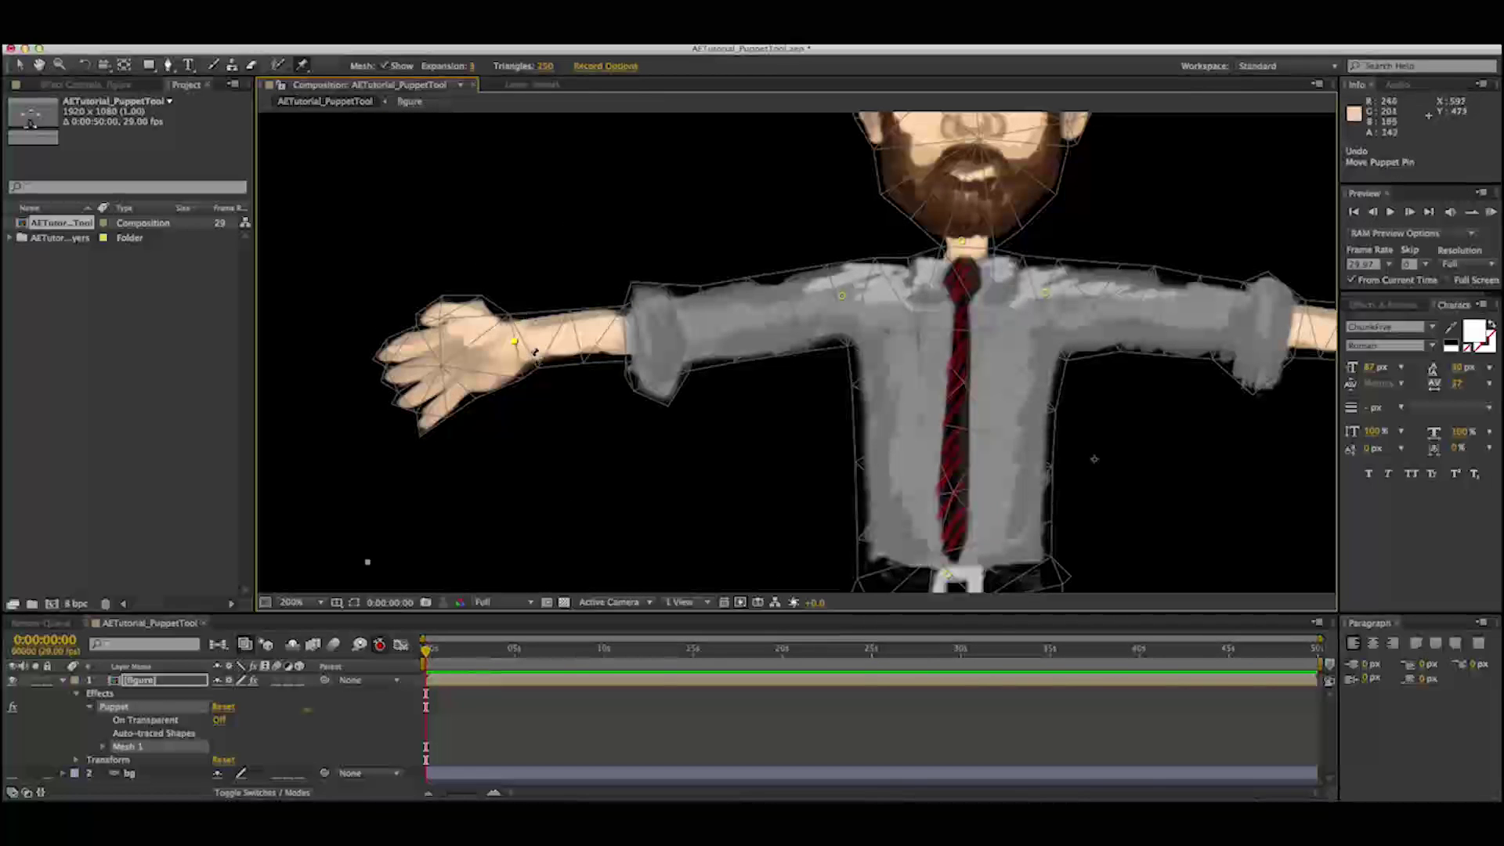
Step: Record a swinging motion on the wrist pin, preview it on the timeline, then undo it
left_click(516, 344)
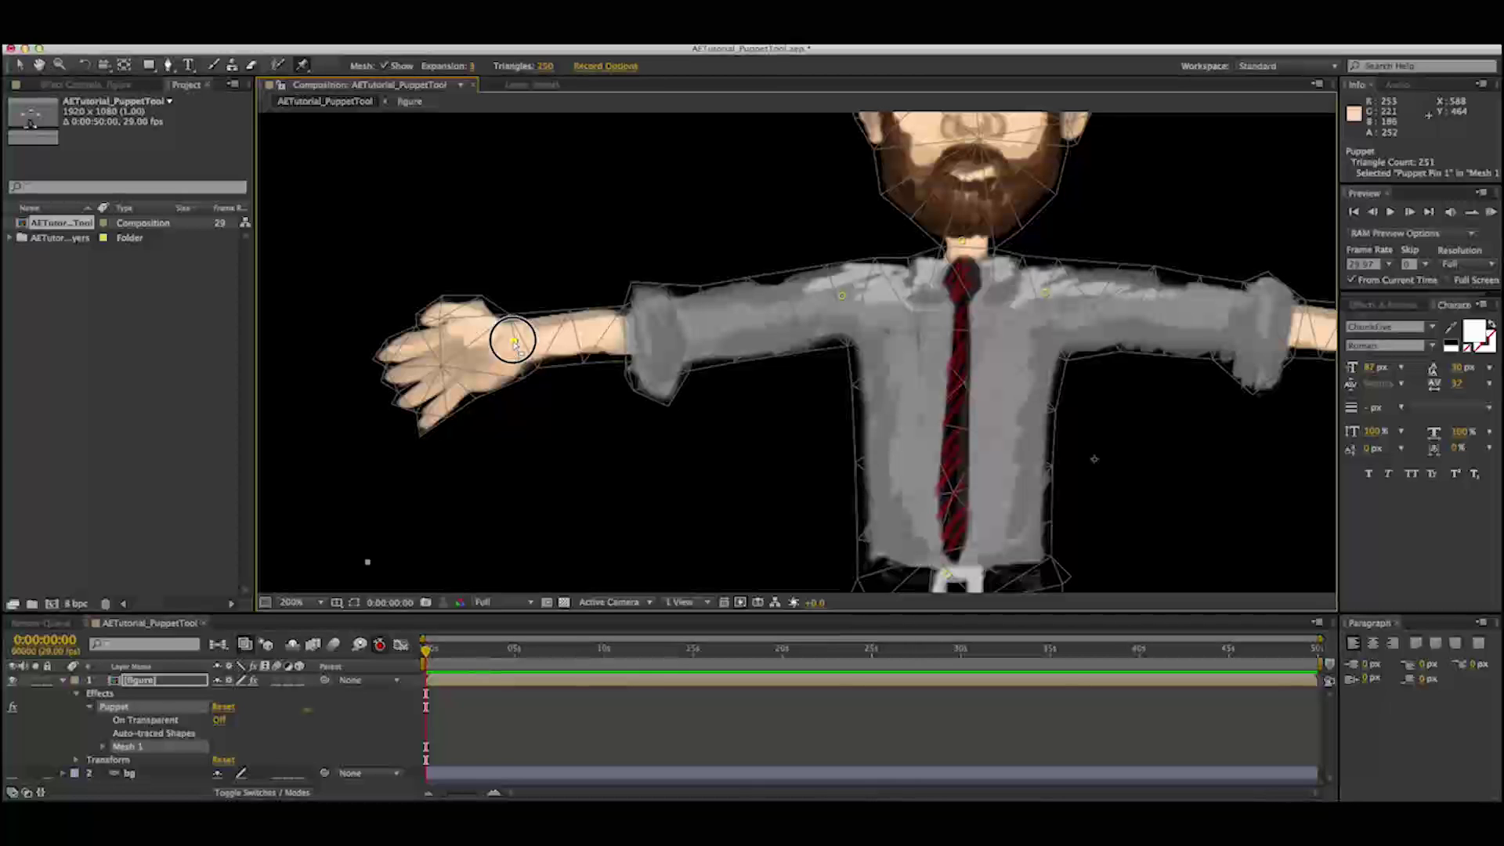
left_click_drag(515, 345, 480, 363)
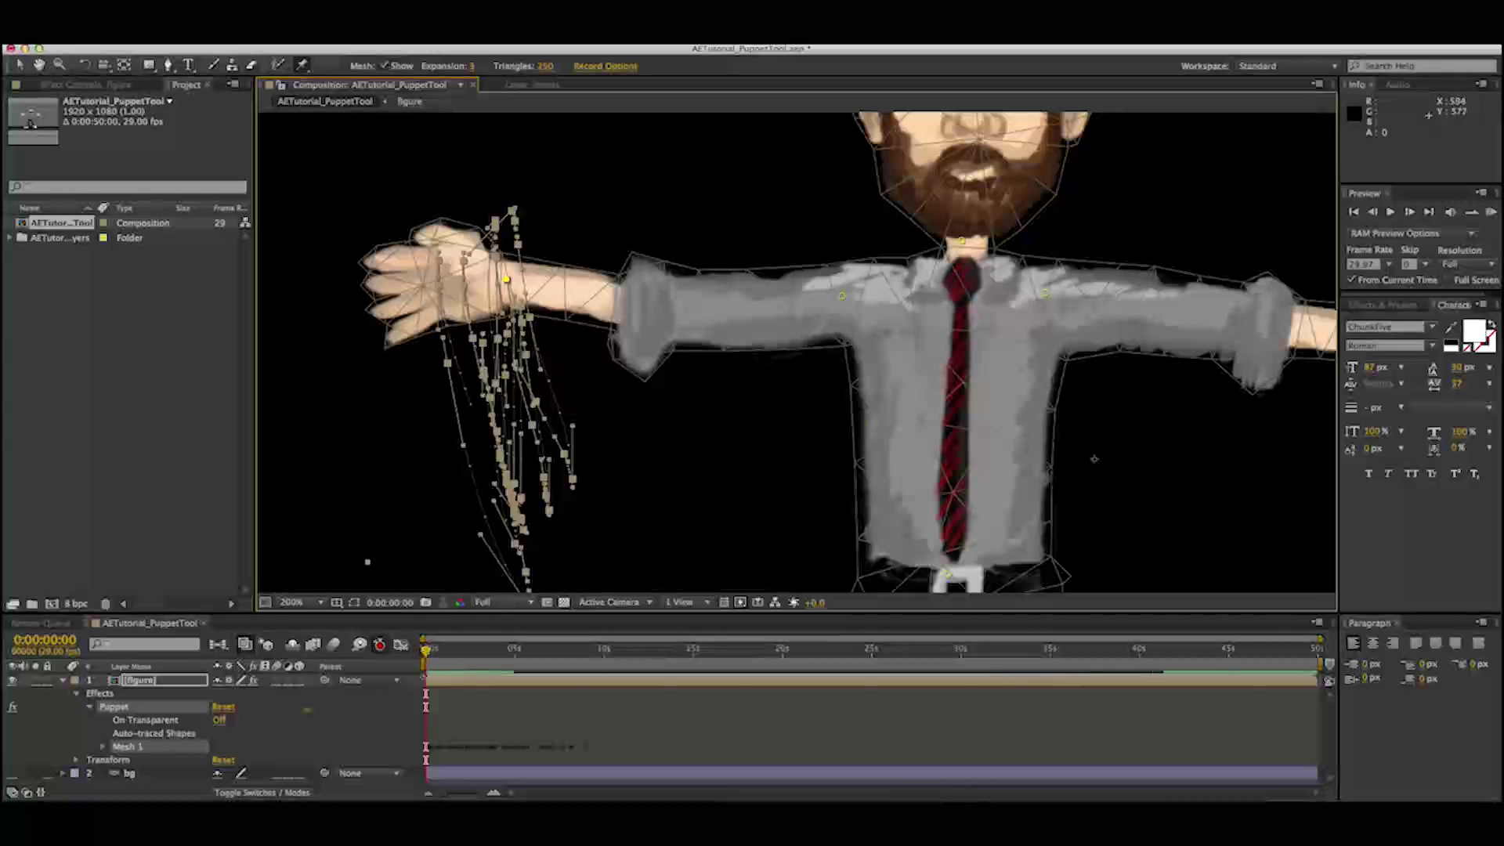
left_click_drag(427, 656, 578, 663)
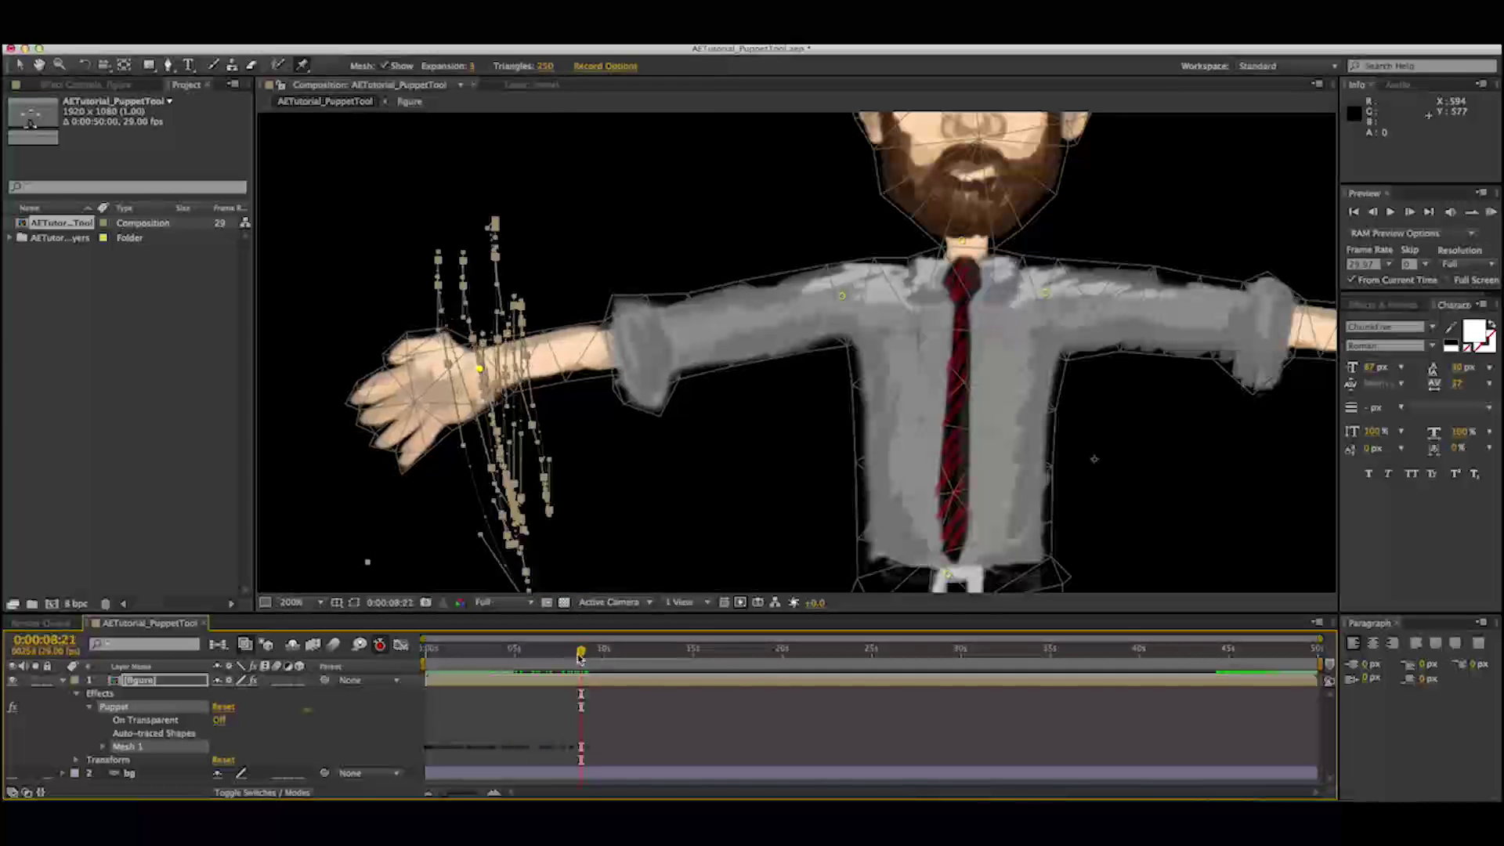
key("super+z")
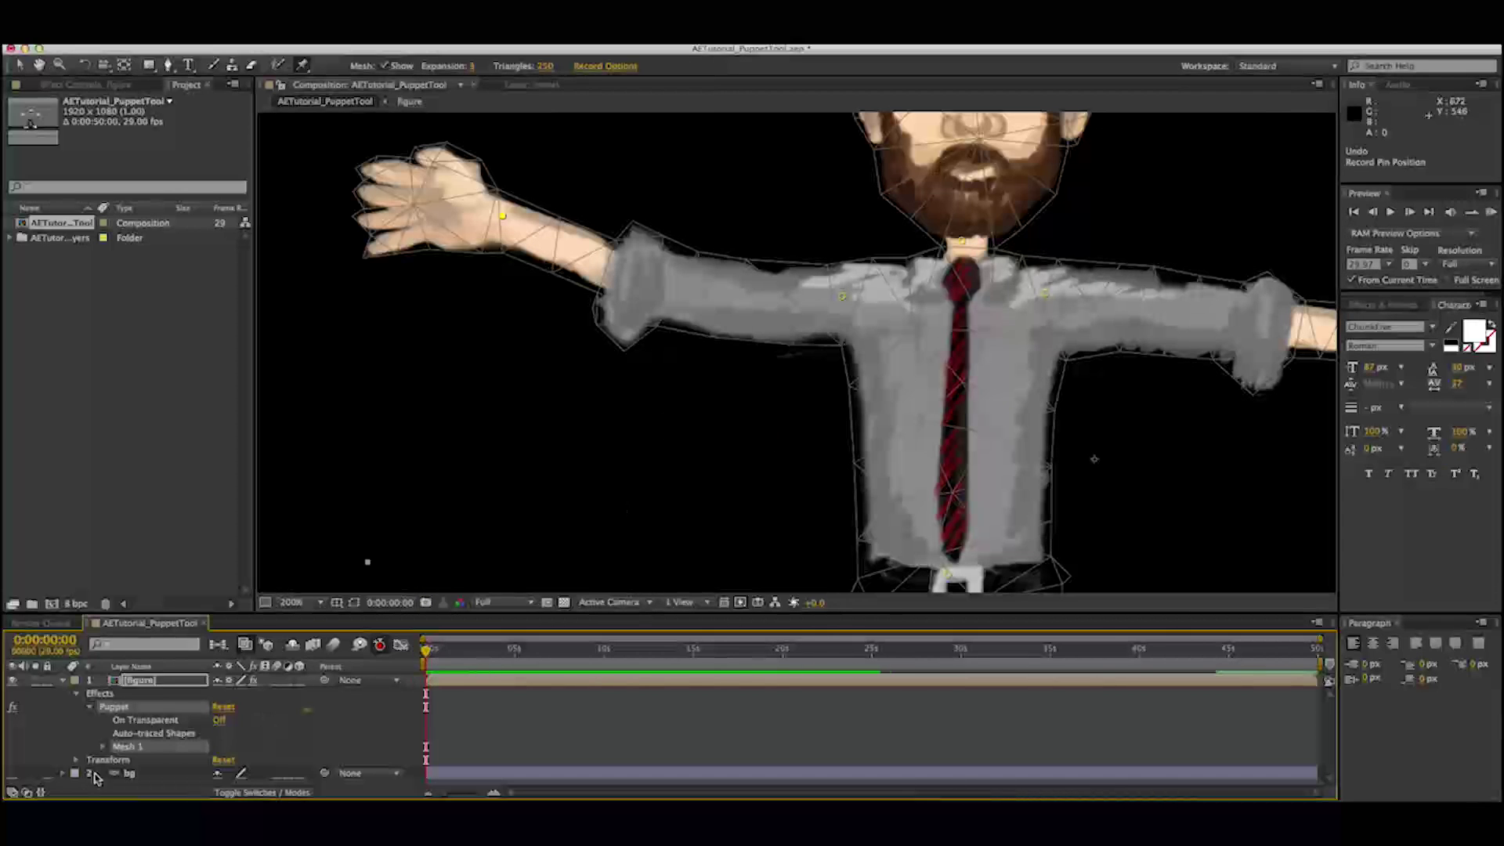
Step: Expand Mesh 1 > Deform > Puppet Pin 1 to reveal its Position property
left_click(103, 748)
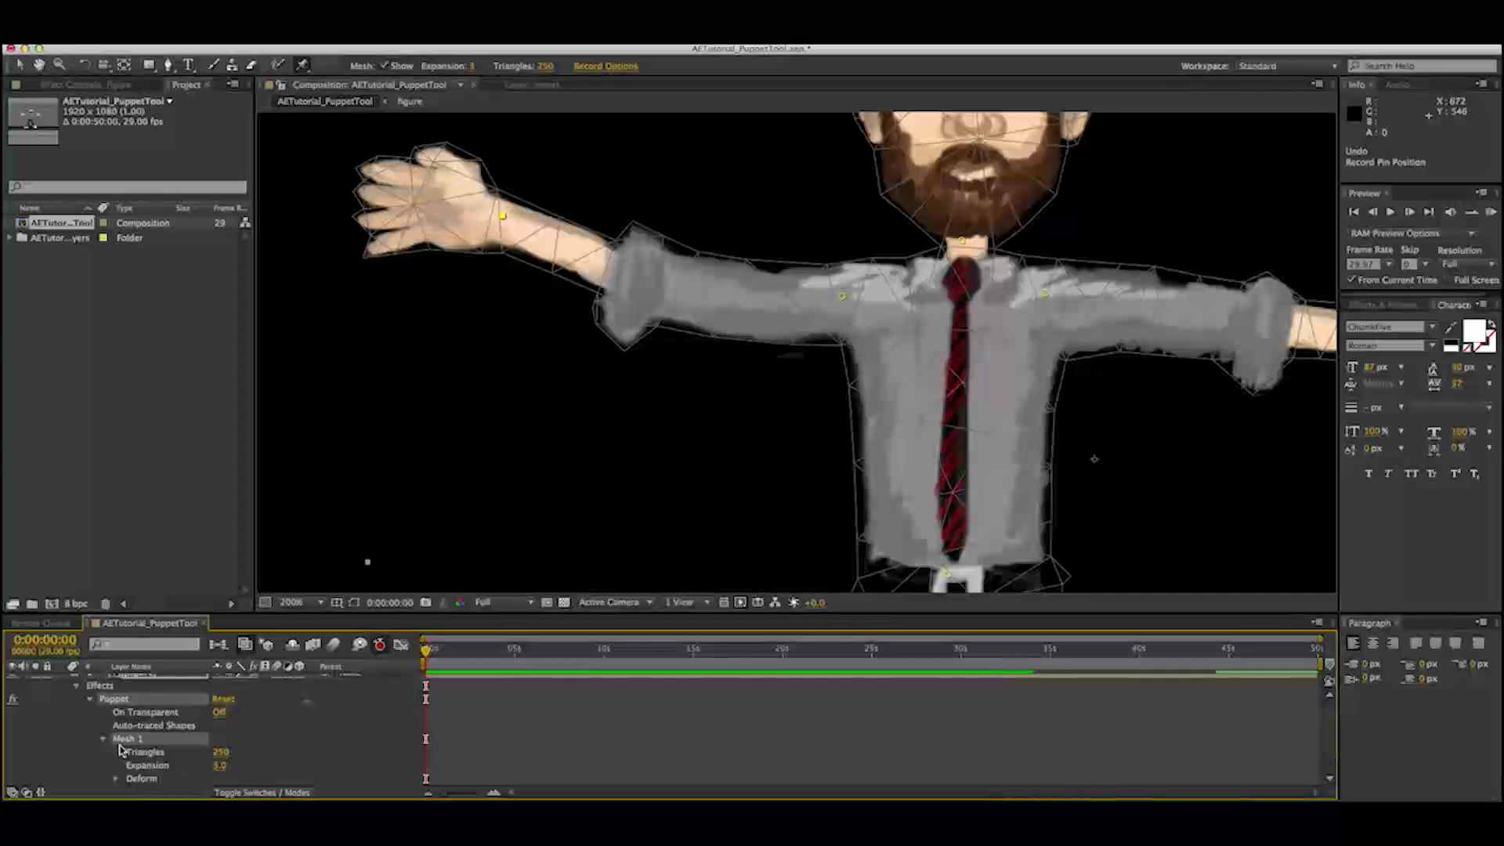
scroll(117, 751, "down", 1)
scroll(120, 756, "up", 1)
left_click(115, 765)
scroll(157, 748, "down", 5)
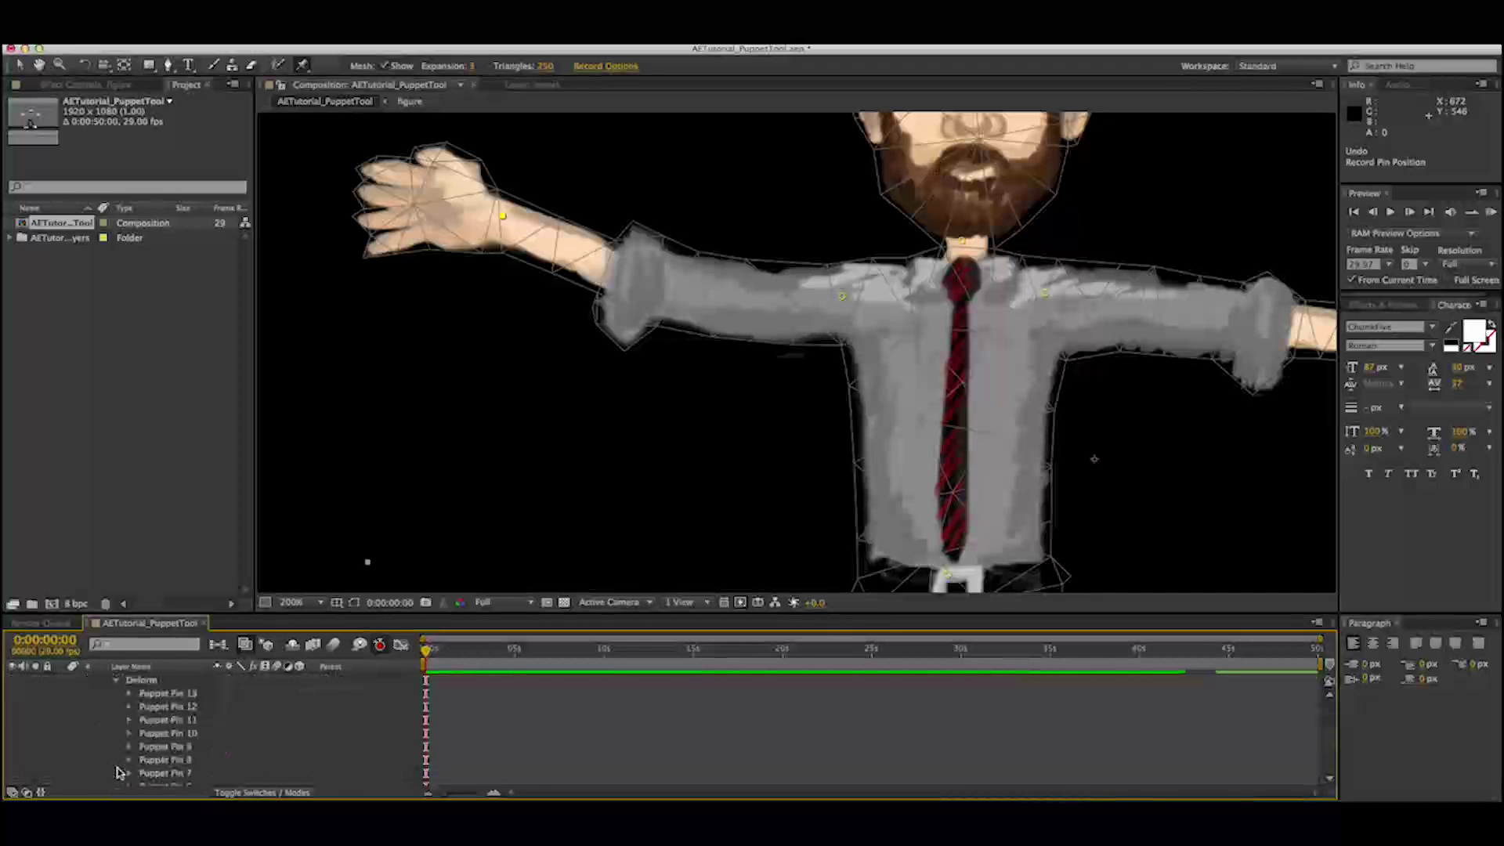
scroll(174, 745, "down", 3)
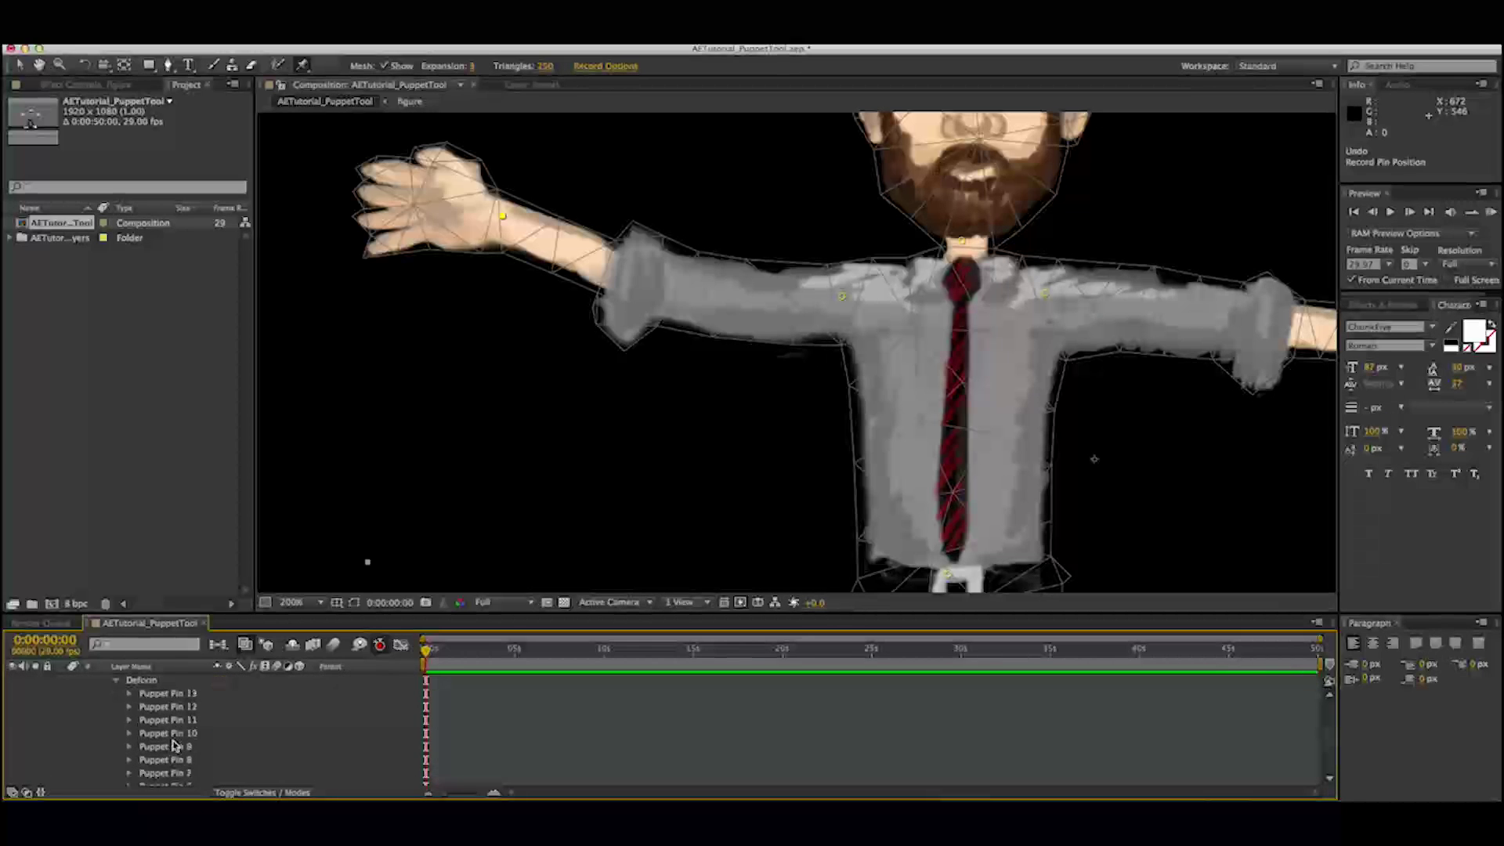
scroll(174, 745, "down", 3)
left_click(164, 761)
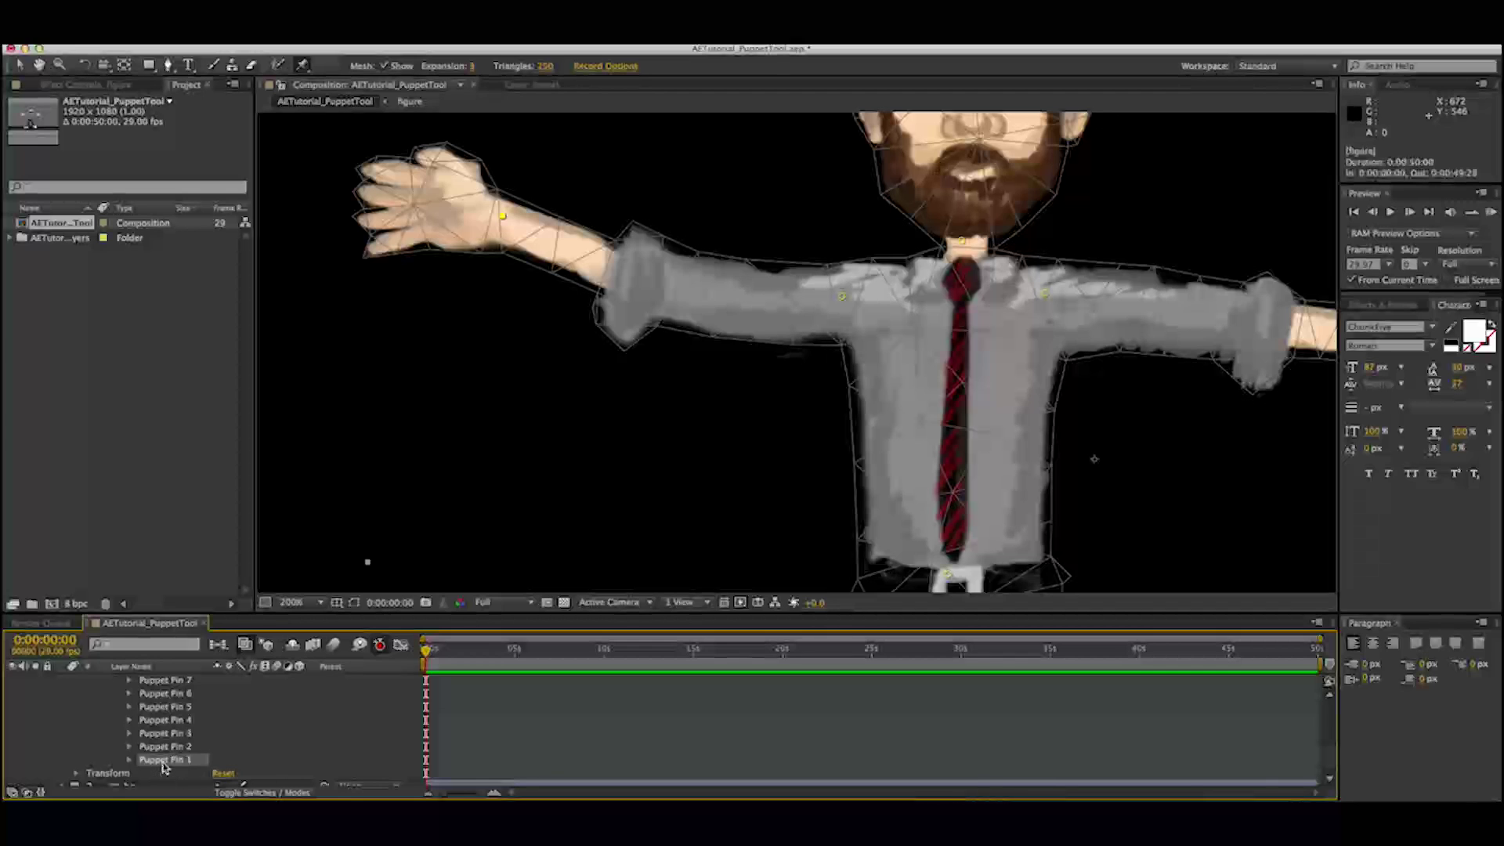
left_click(130, 760)
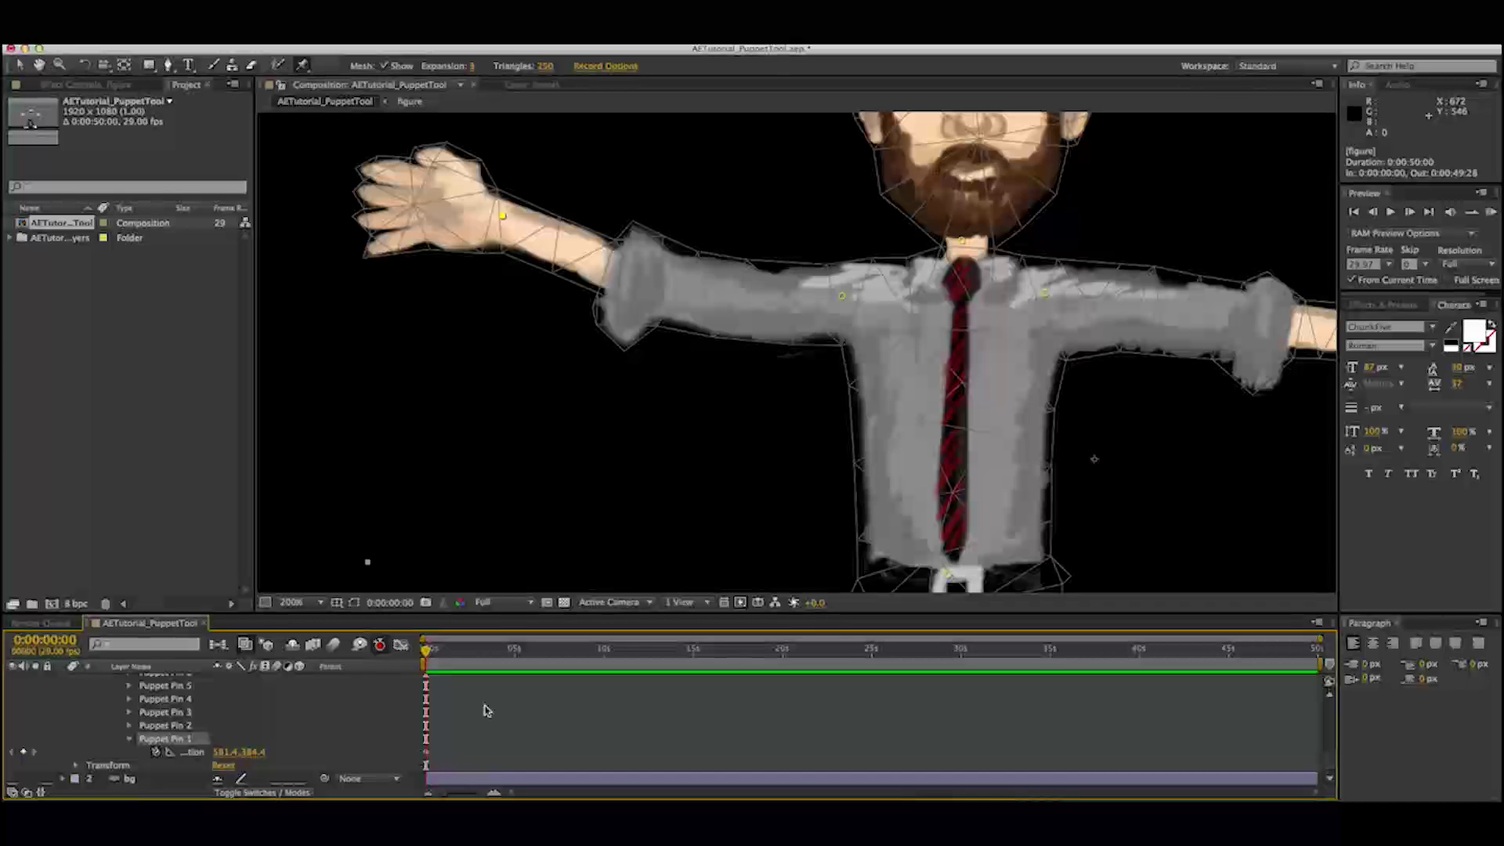
Step: At about five seconds, bend the frame-left arm down, preview it, then undo the move
left_click(516, 665)
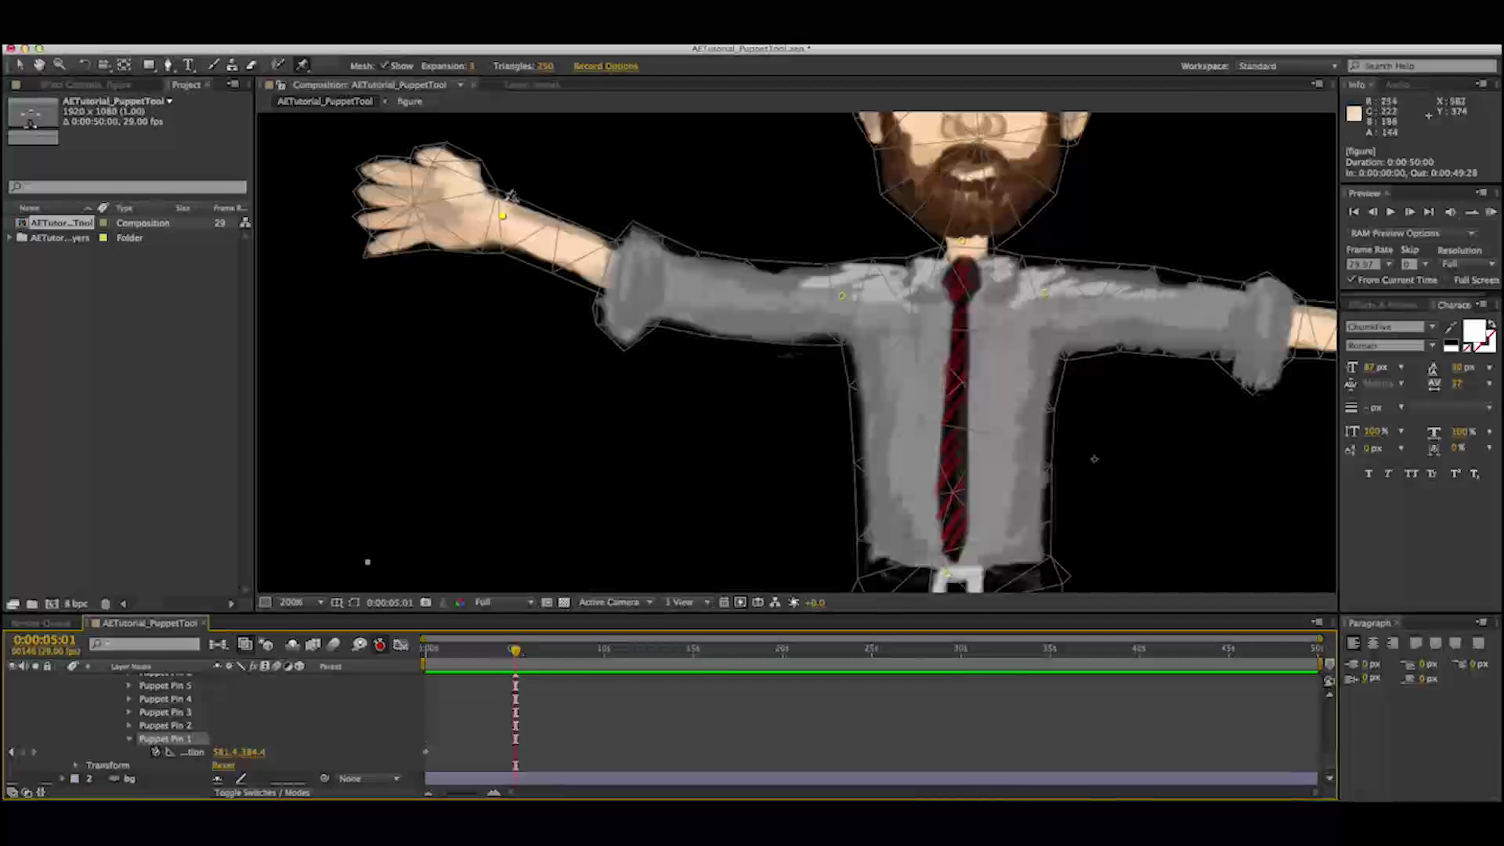
left_click_drag(502, 216, 574, 547)
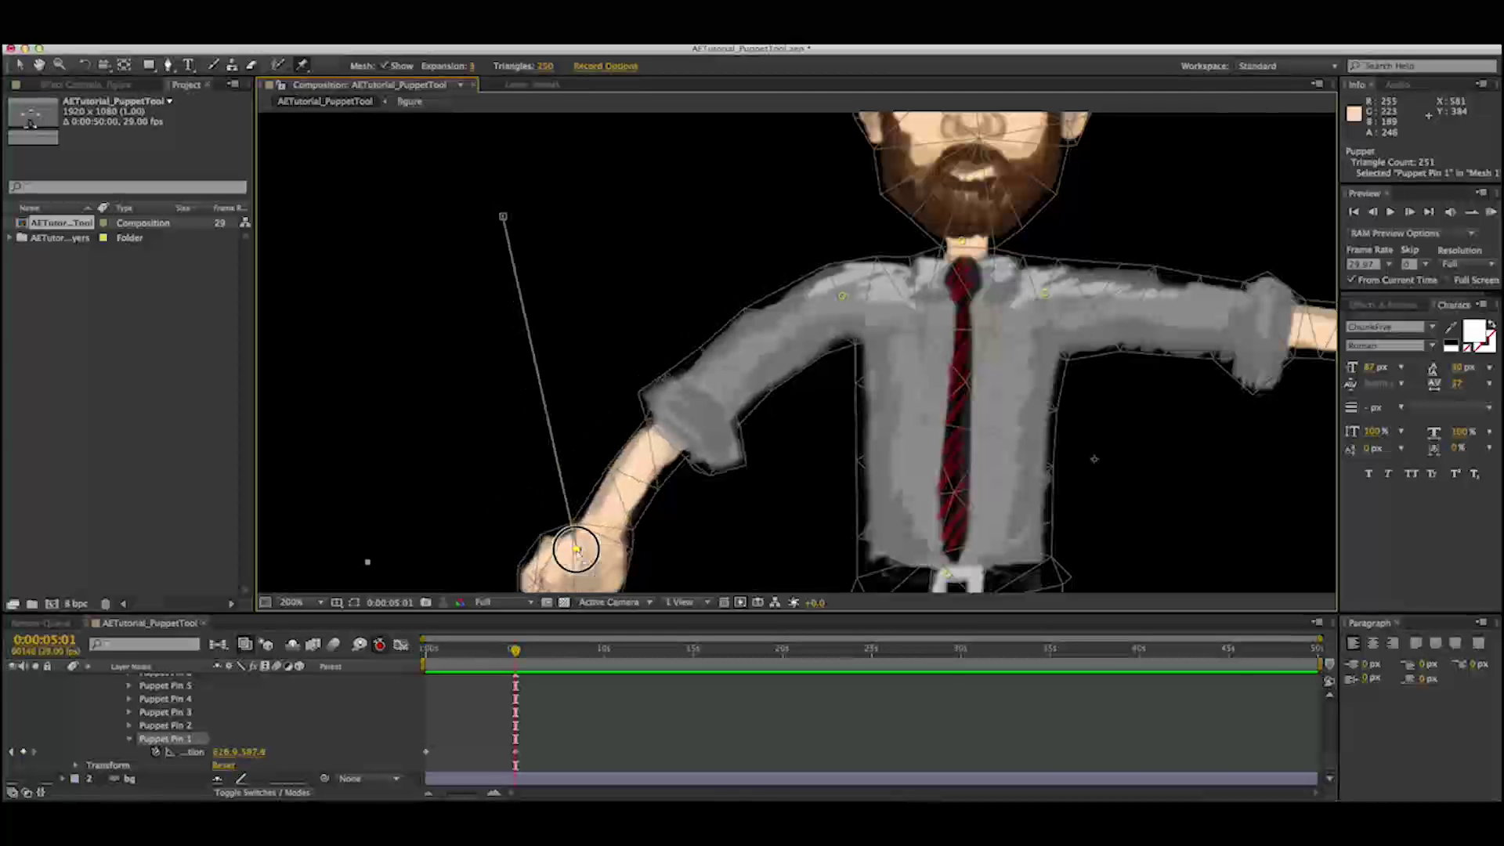
left_click_drag(515, 650, 427, 672)
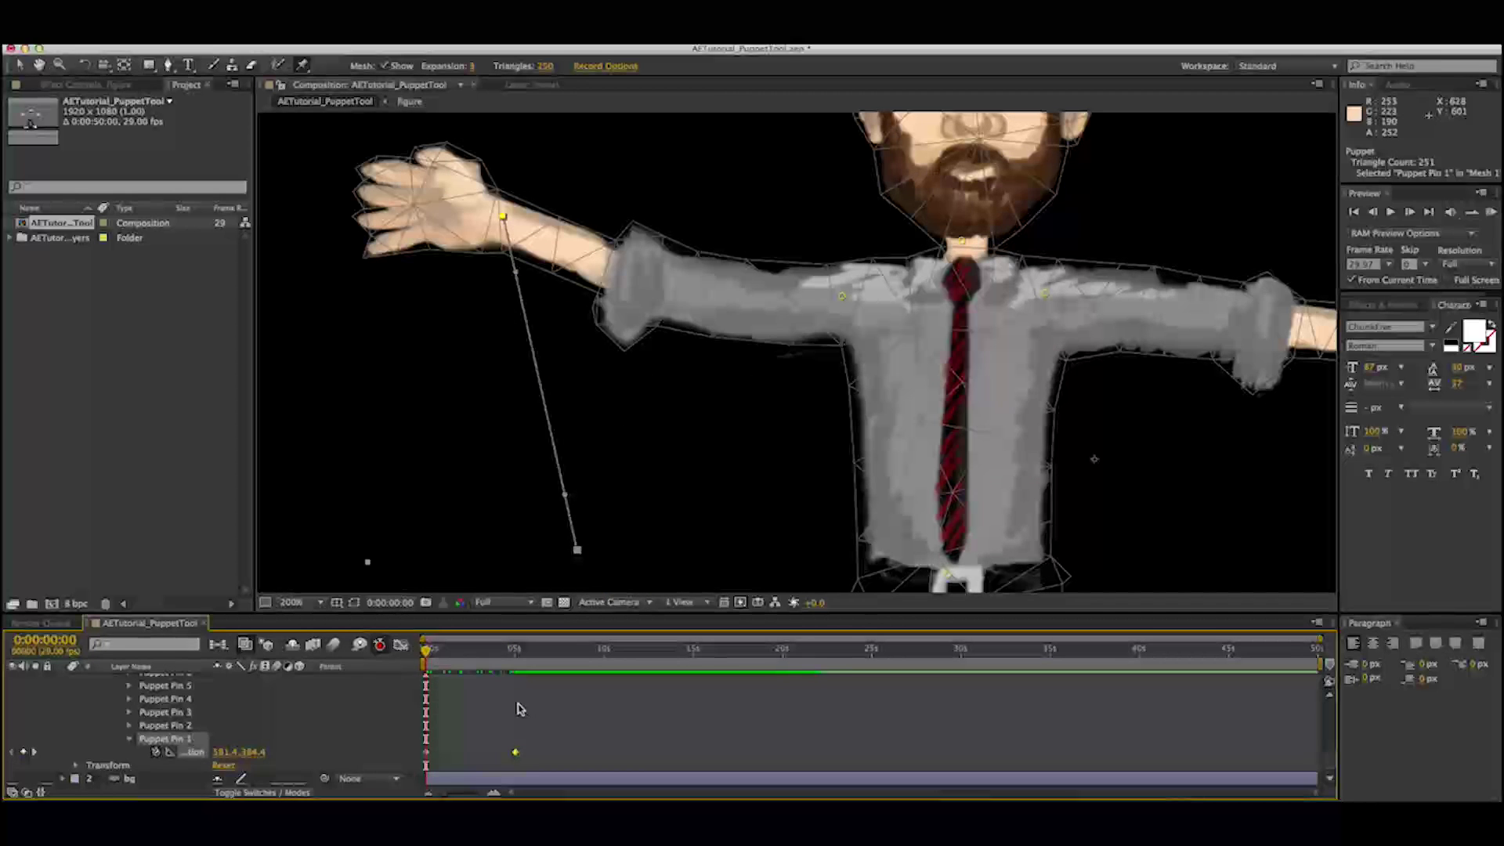
key("ctrl+z")
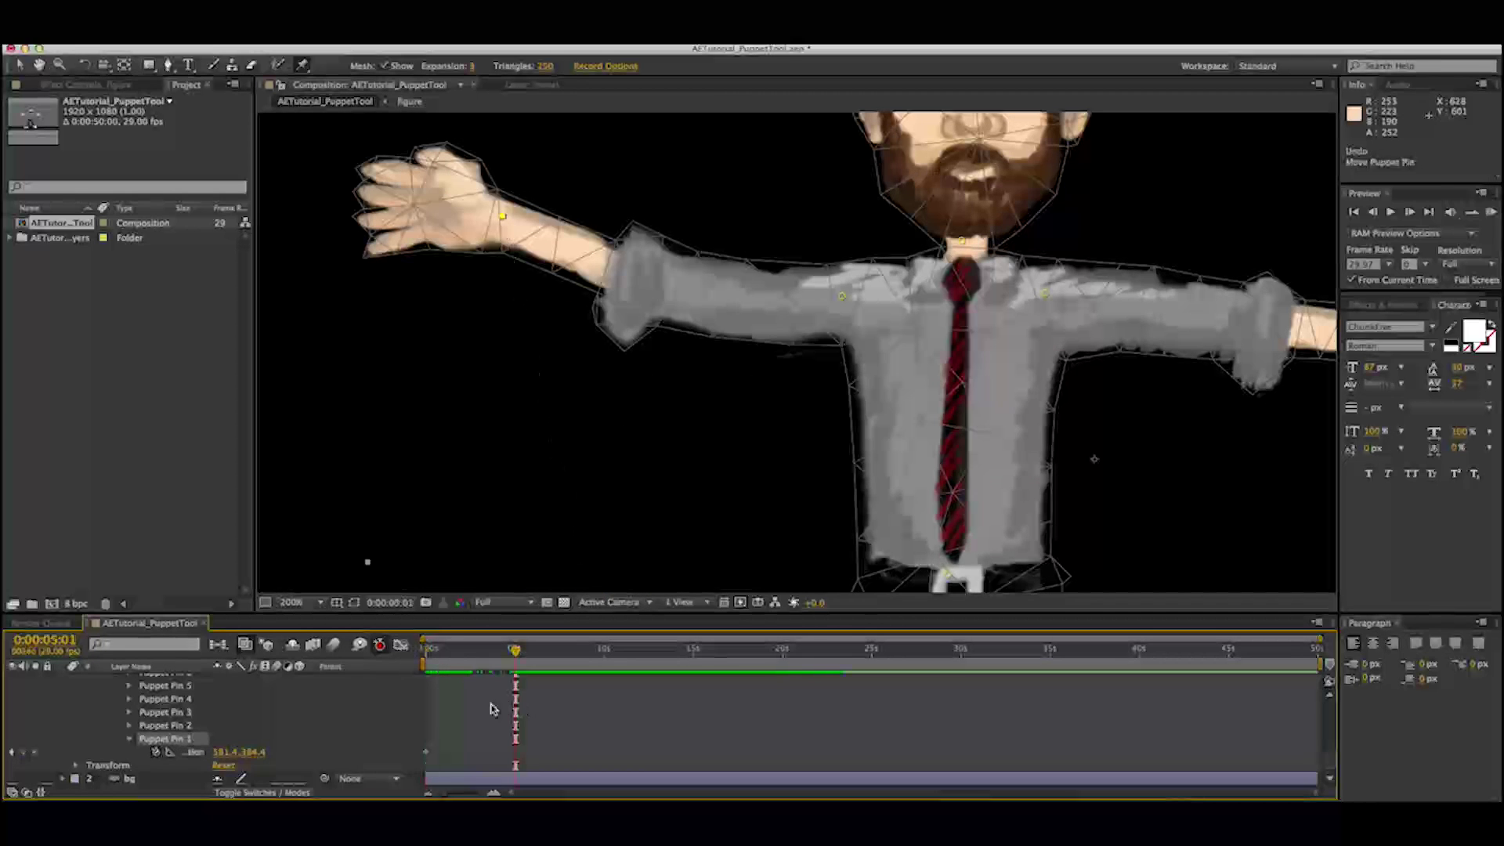
scroll(203, 732, "up", 5)
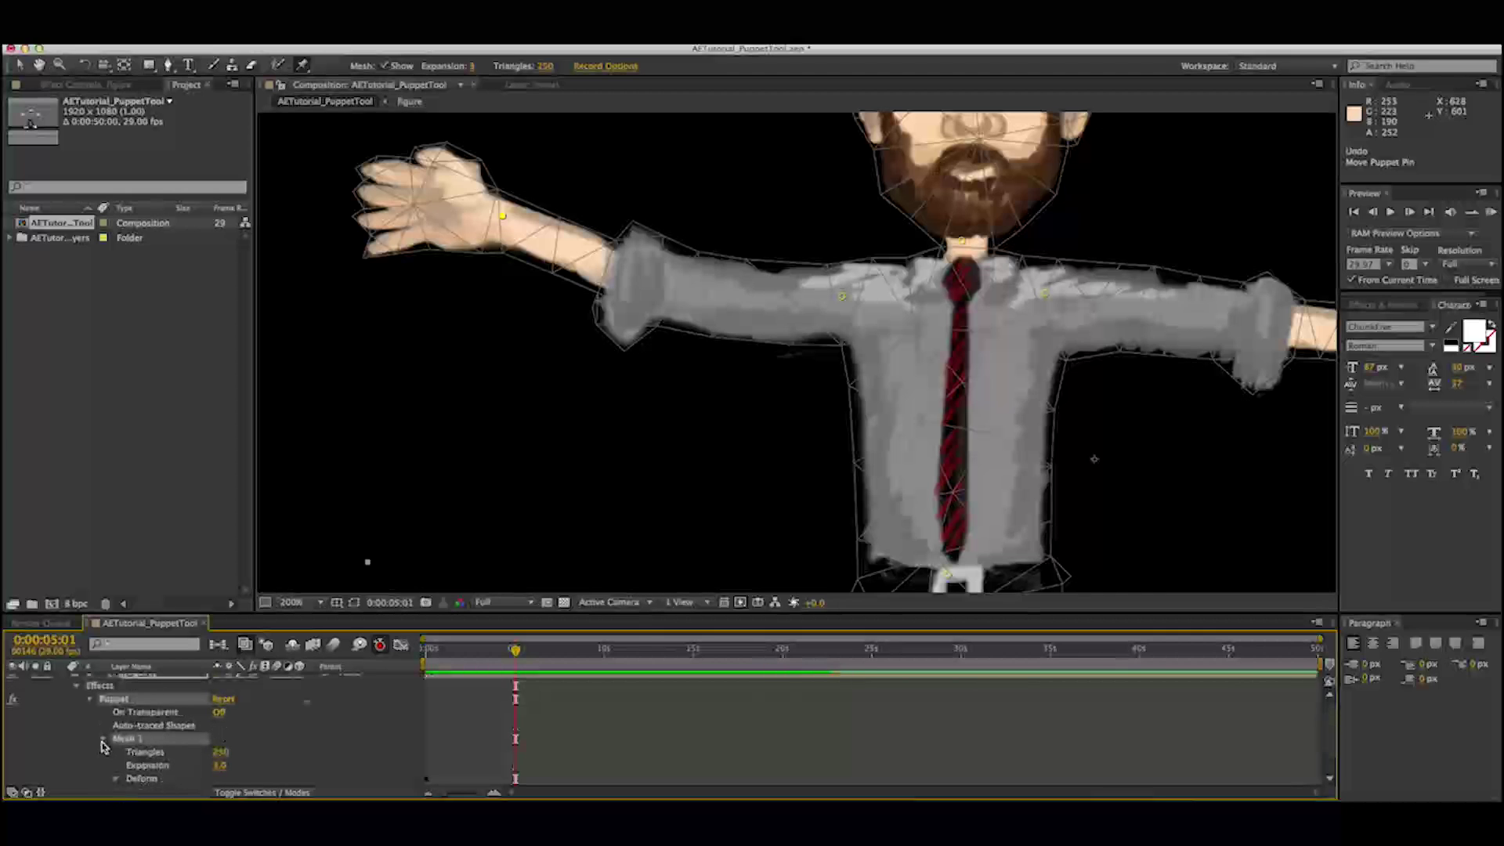
Step: Collapse the Mesh 1, Puppet, Effects and figure layer twirls
left_click(103, 740)
left_click(89, 707)
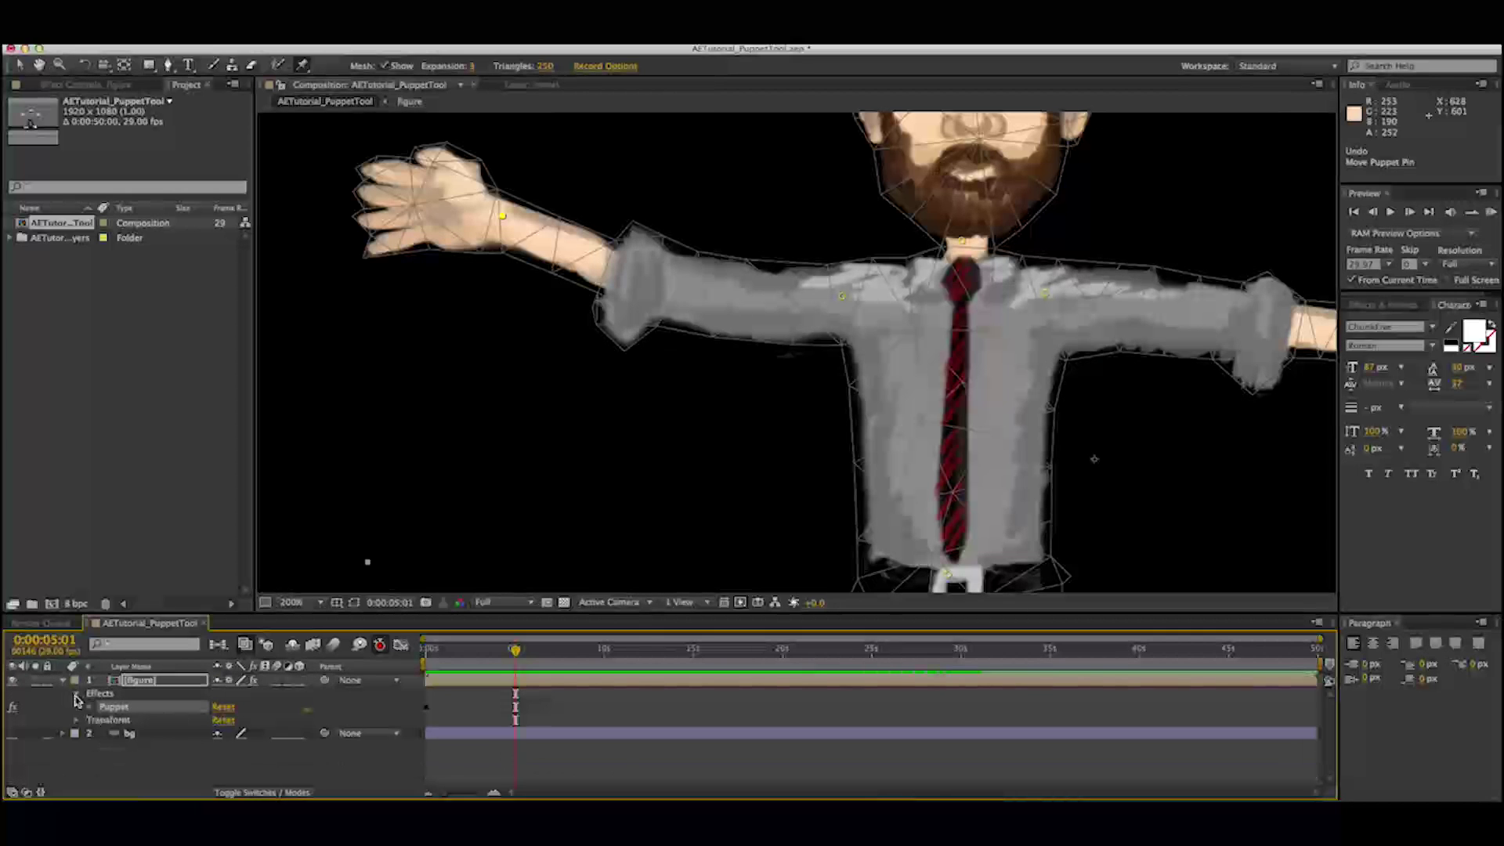
left_click(75, 695)
left_click(63, 681)
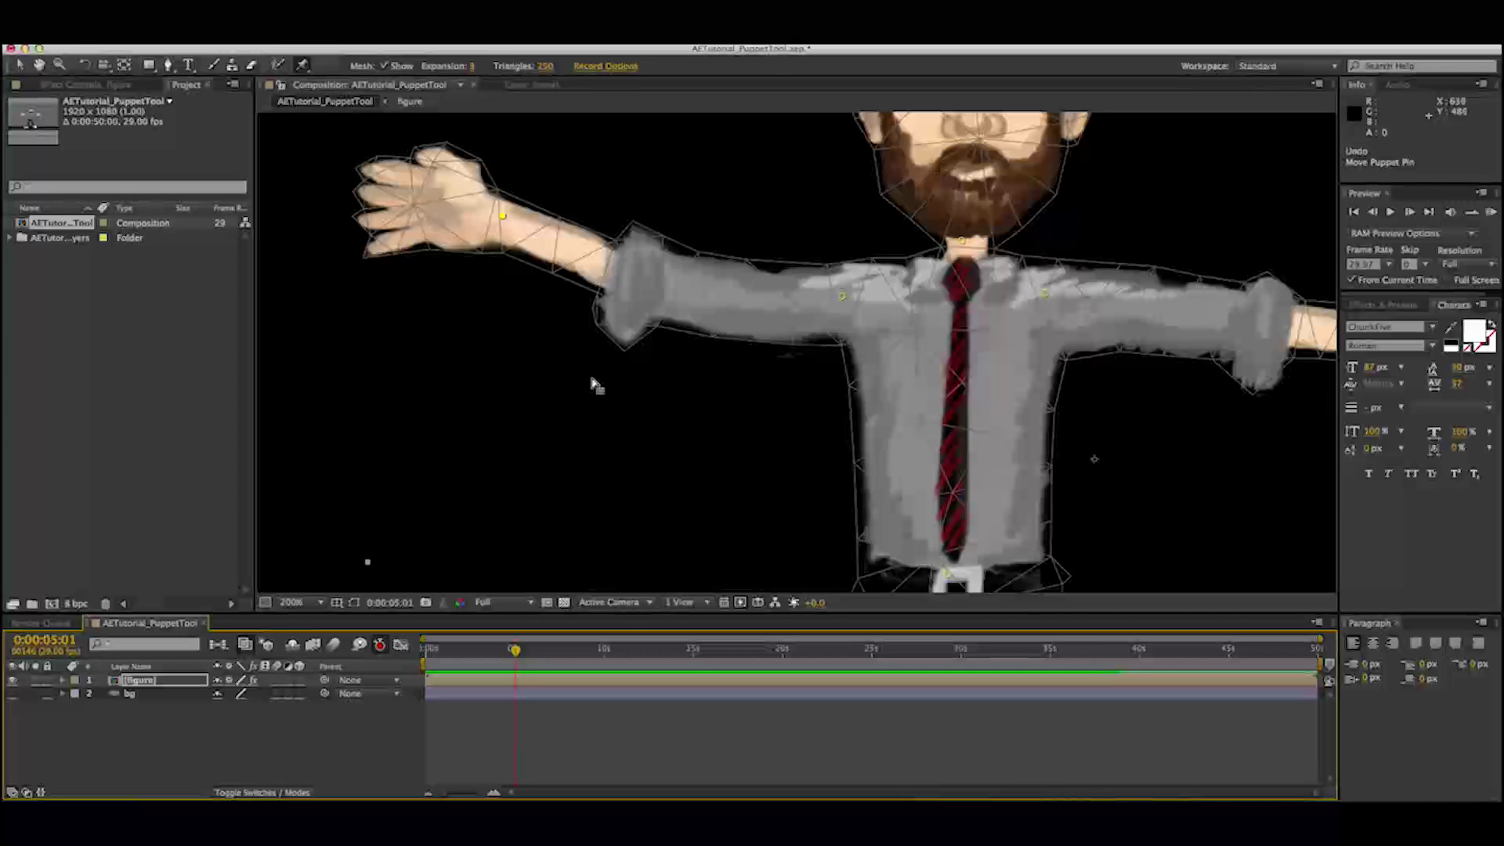
Step: Zoom the Composition viewer to 100% and return to 0:00:00:00
key("comma")
key("comma")
key("comma")
key("slash")
key("period")
key("comma")
key("comma")
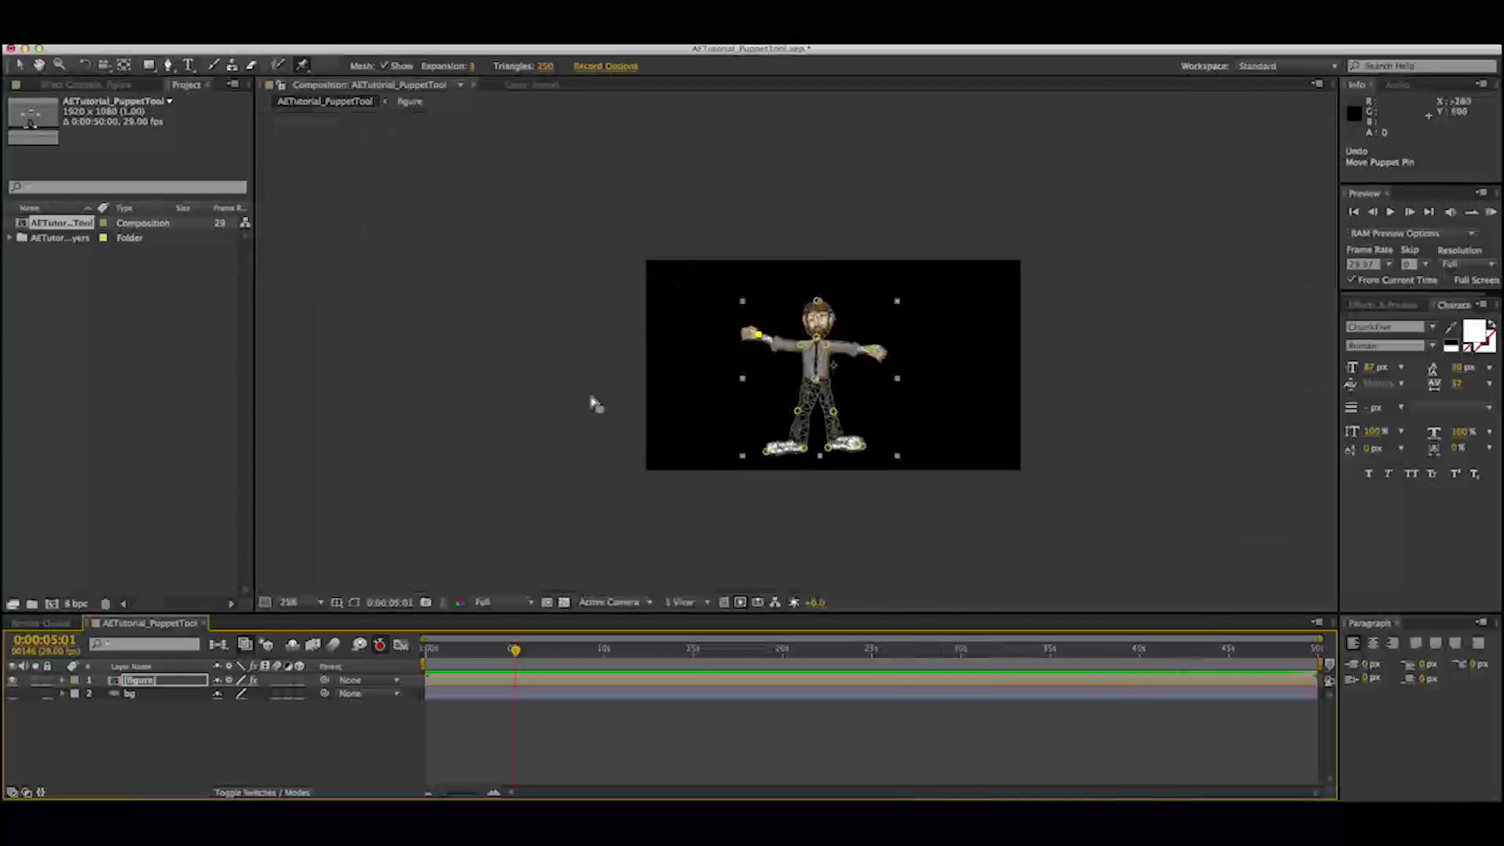
key("slash")
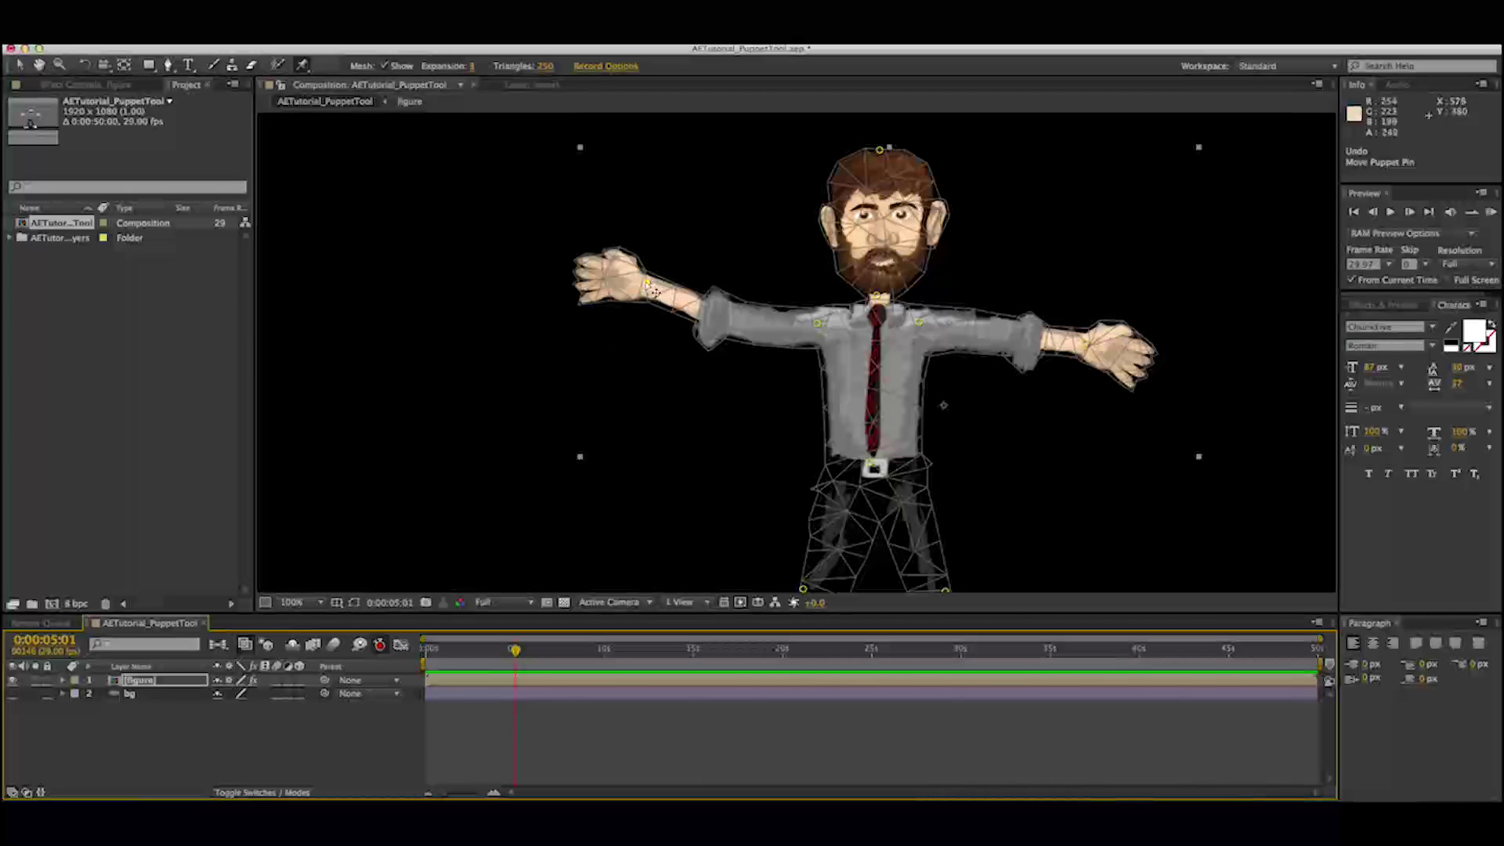
key("Home")
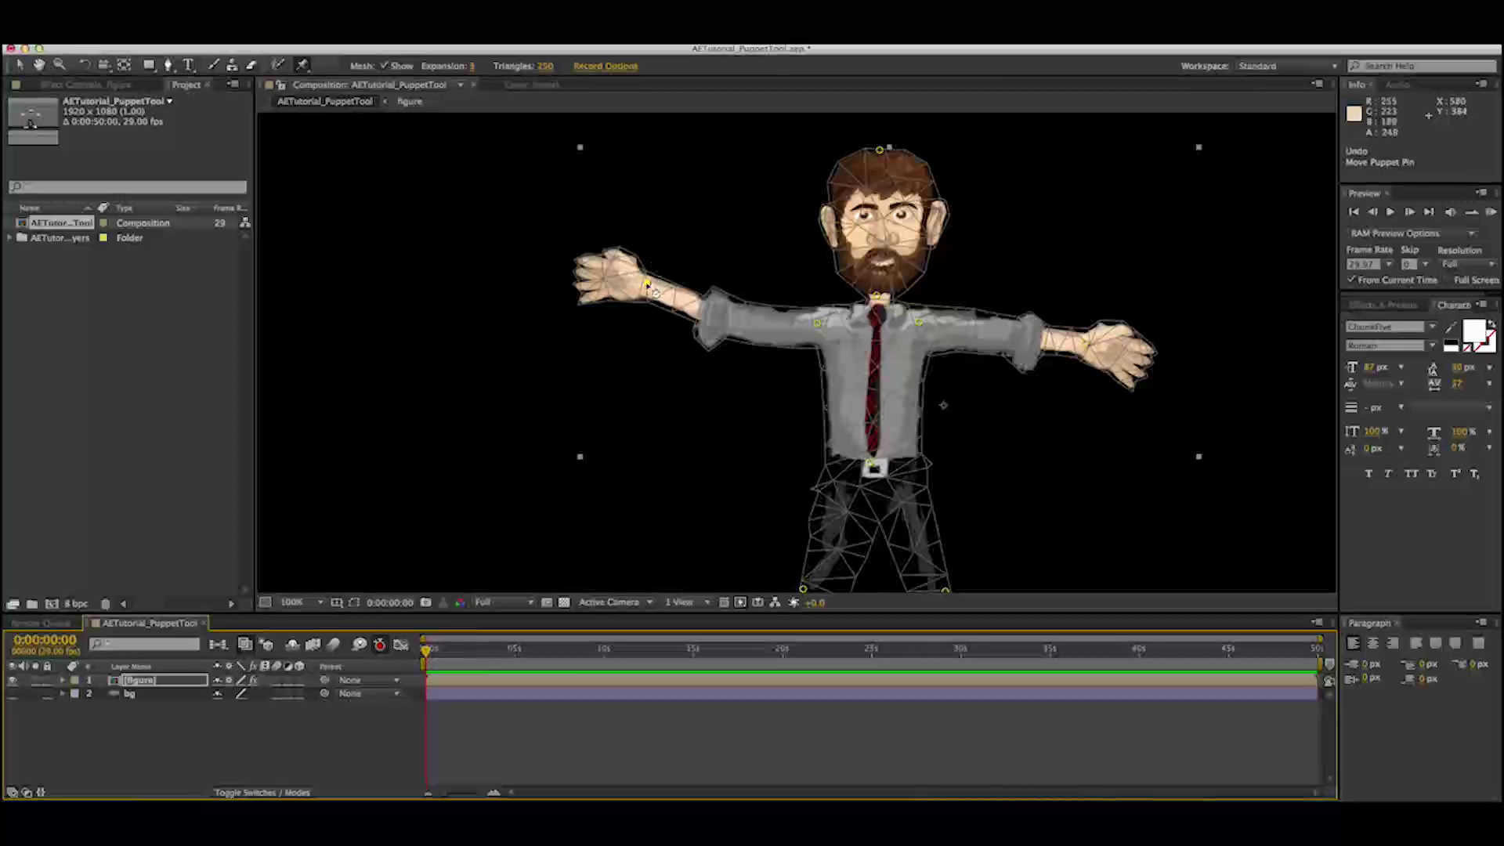
Step: Sketch a frame-left arm swing, scrub to review it, and test dragging the frame-right hand pin
mouse_move(648, 287)
left_mouse_down()
mouse_move(680, 470)
mouse_move(653, 263)
mouse_move(671, 451)
mouse_move(659, 347)
mouse_move(673, 284)
mouse_move(656, 417)
mouse_move(645, 308)
mouse_move(684, 268)
mouse_move(655, 278)
mouse_move(640, 452)
left_mouse_up()
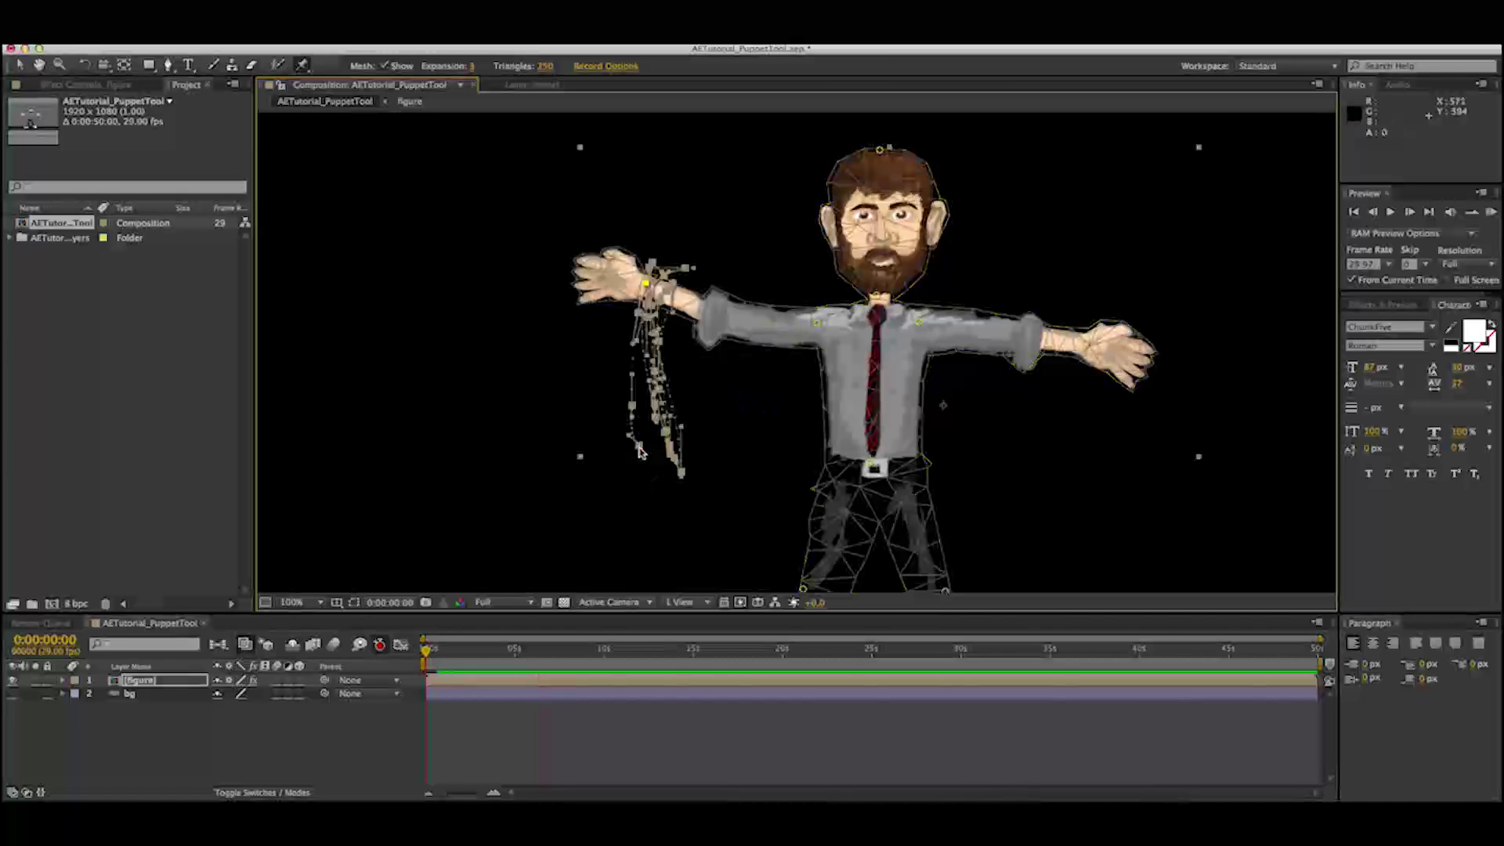
left_click_drag(429, 650, 398, 670)
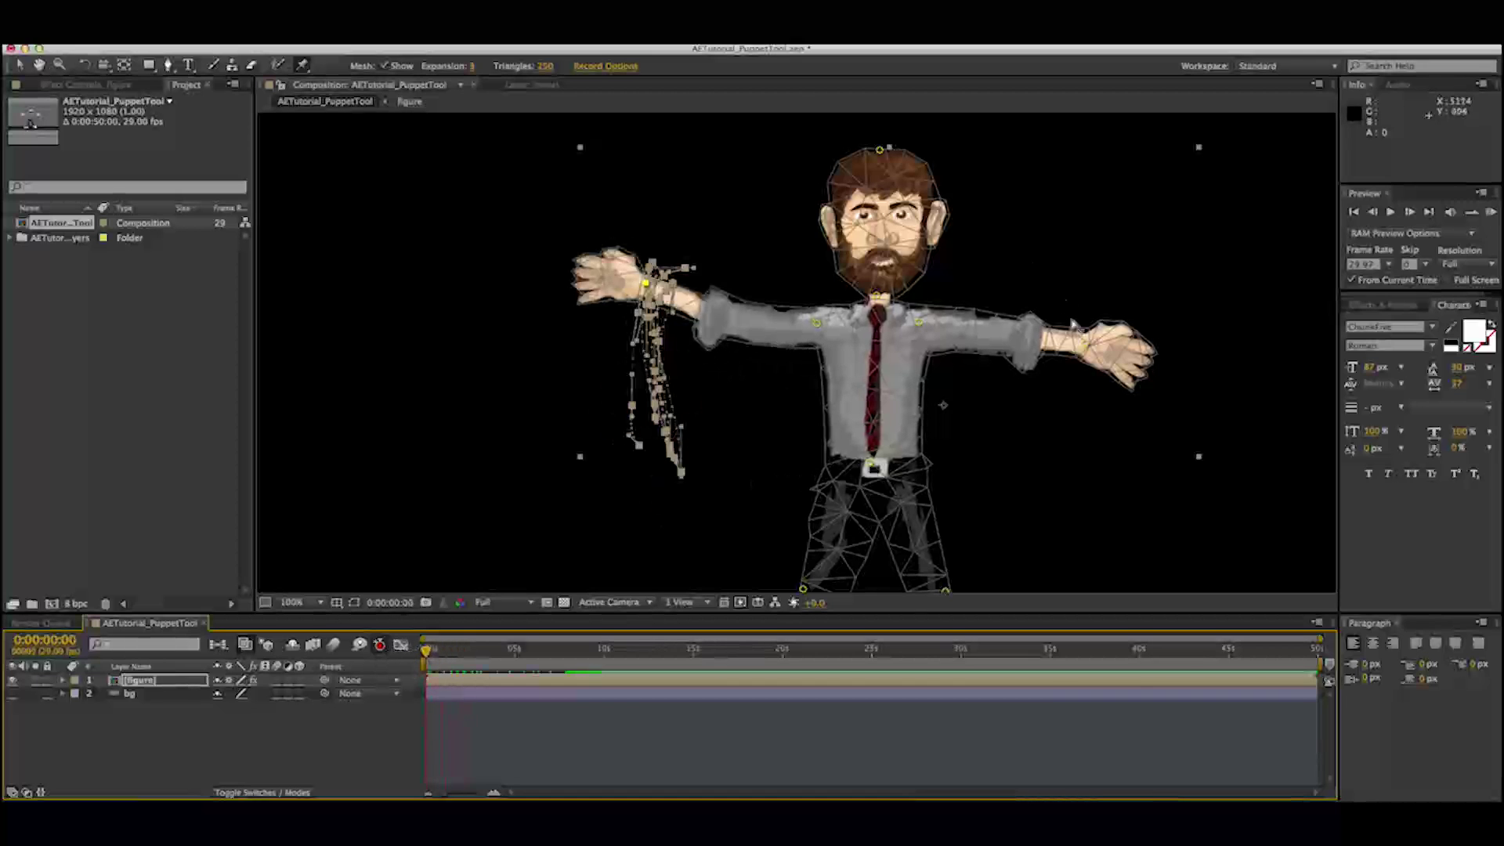
mouse_move(1086, 344)
left_mouse_down()
mouse_move(1057, 292)
mouse_move(930, 269)
mouse_move(1054, 317)
mouse_move(1067, 424)
mouse_move(1098, 349)
left_mouse_up()
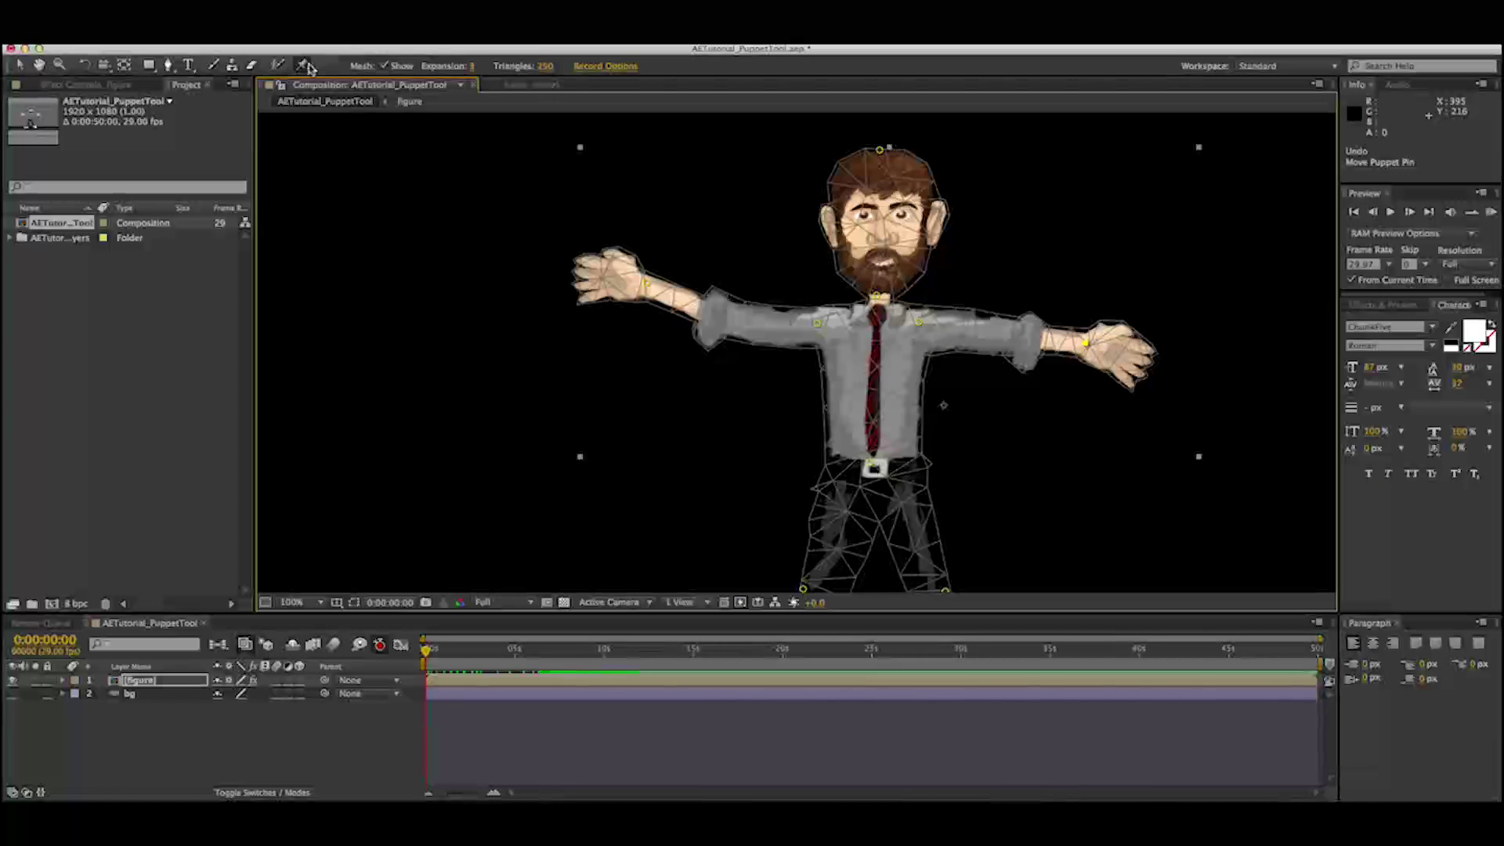
left_click_drag(302, 69, 357, 102)
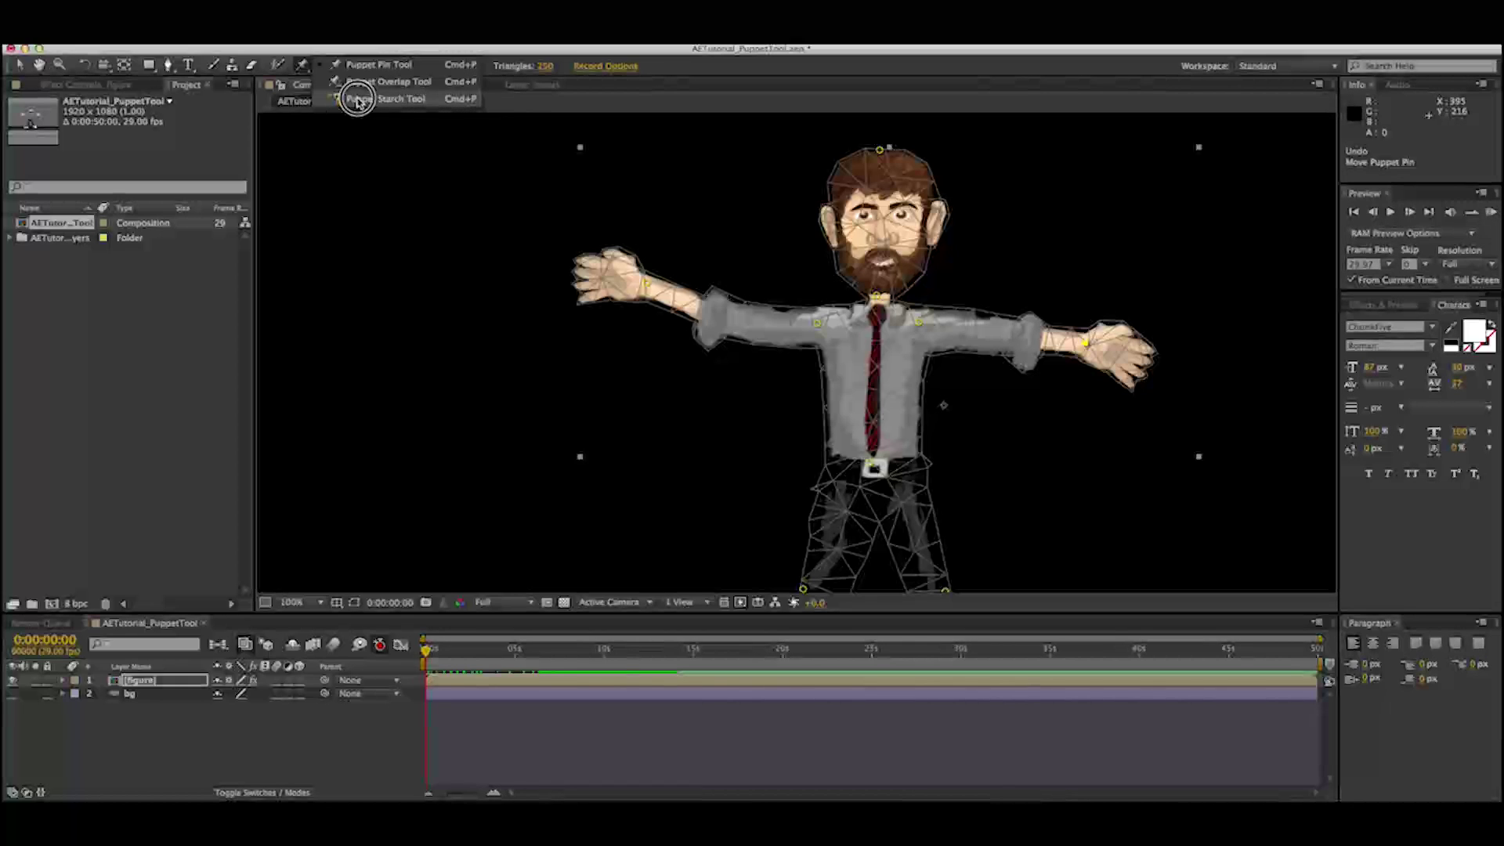
Step: Add a starch pin on the frame-right upper arm and show the mesh
left_click_drag(358, 102, 357, 102)
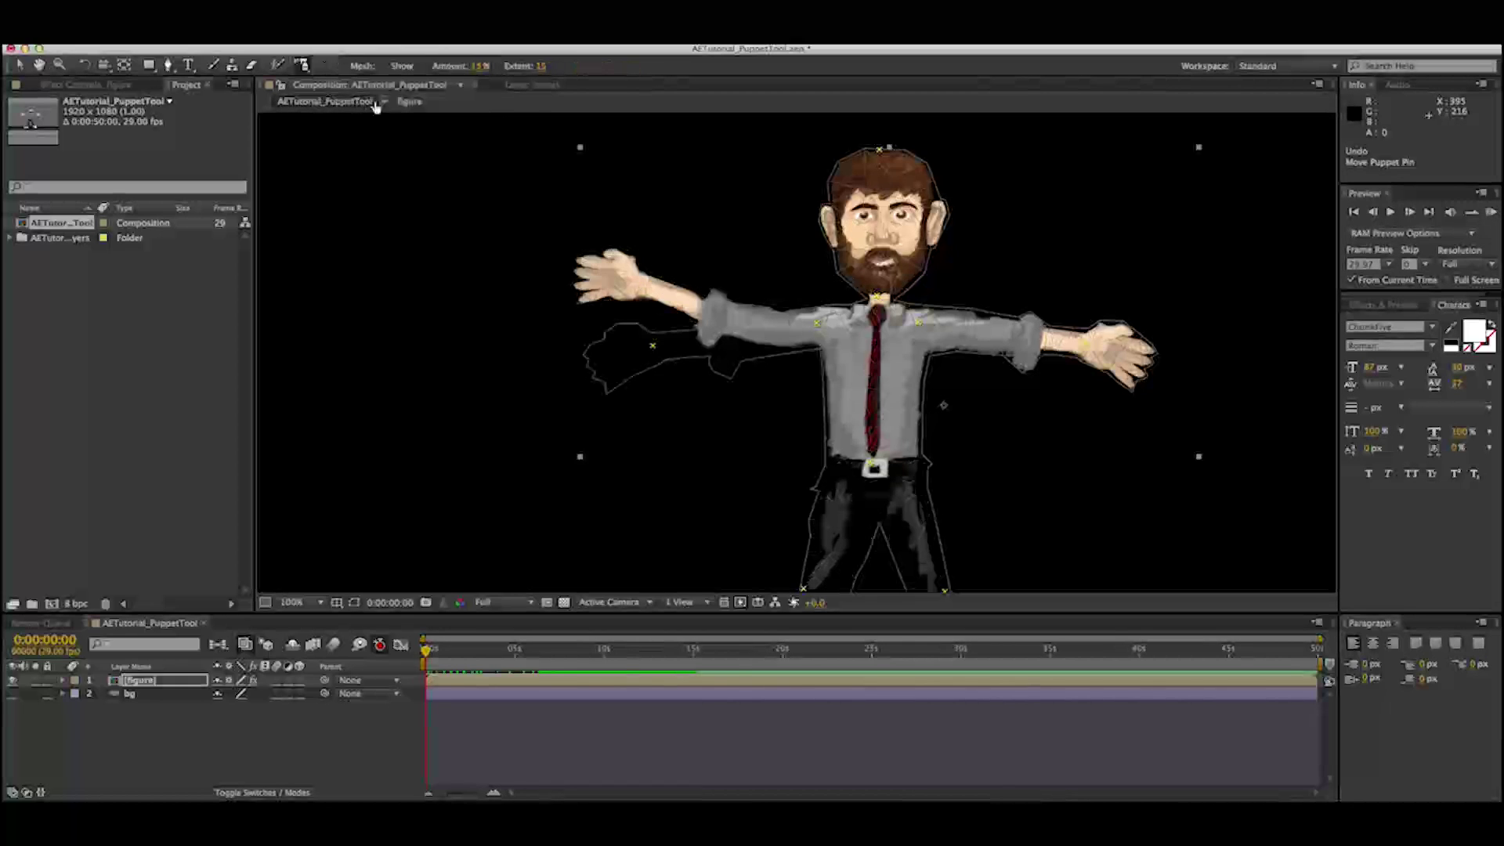
left_click(967, 331)
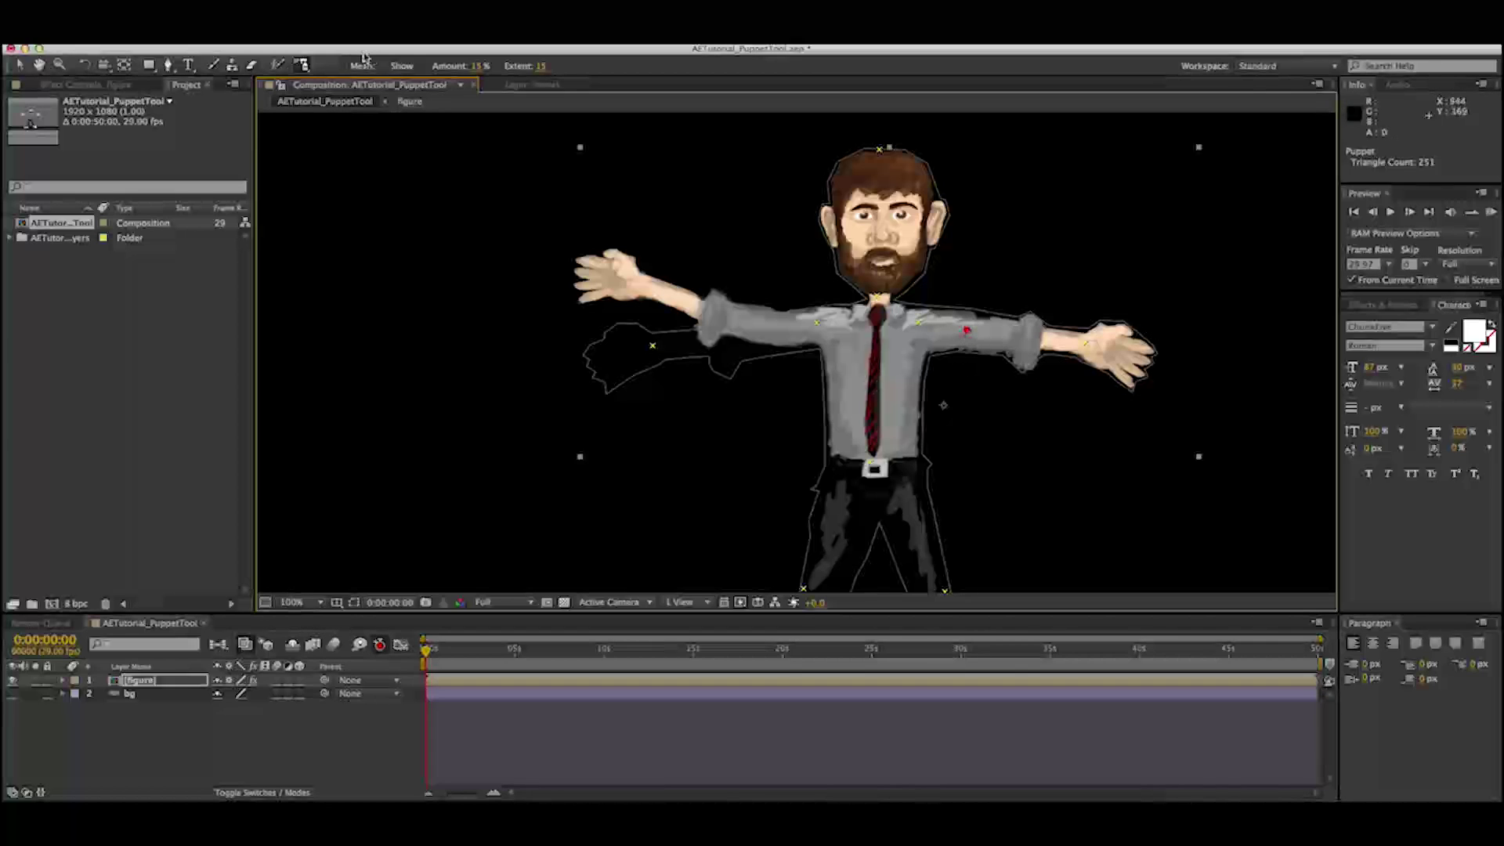
left_click(385, 66)
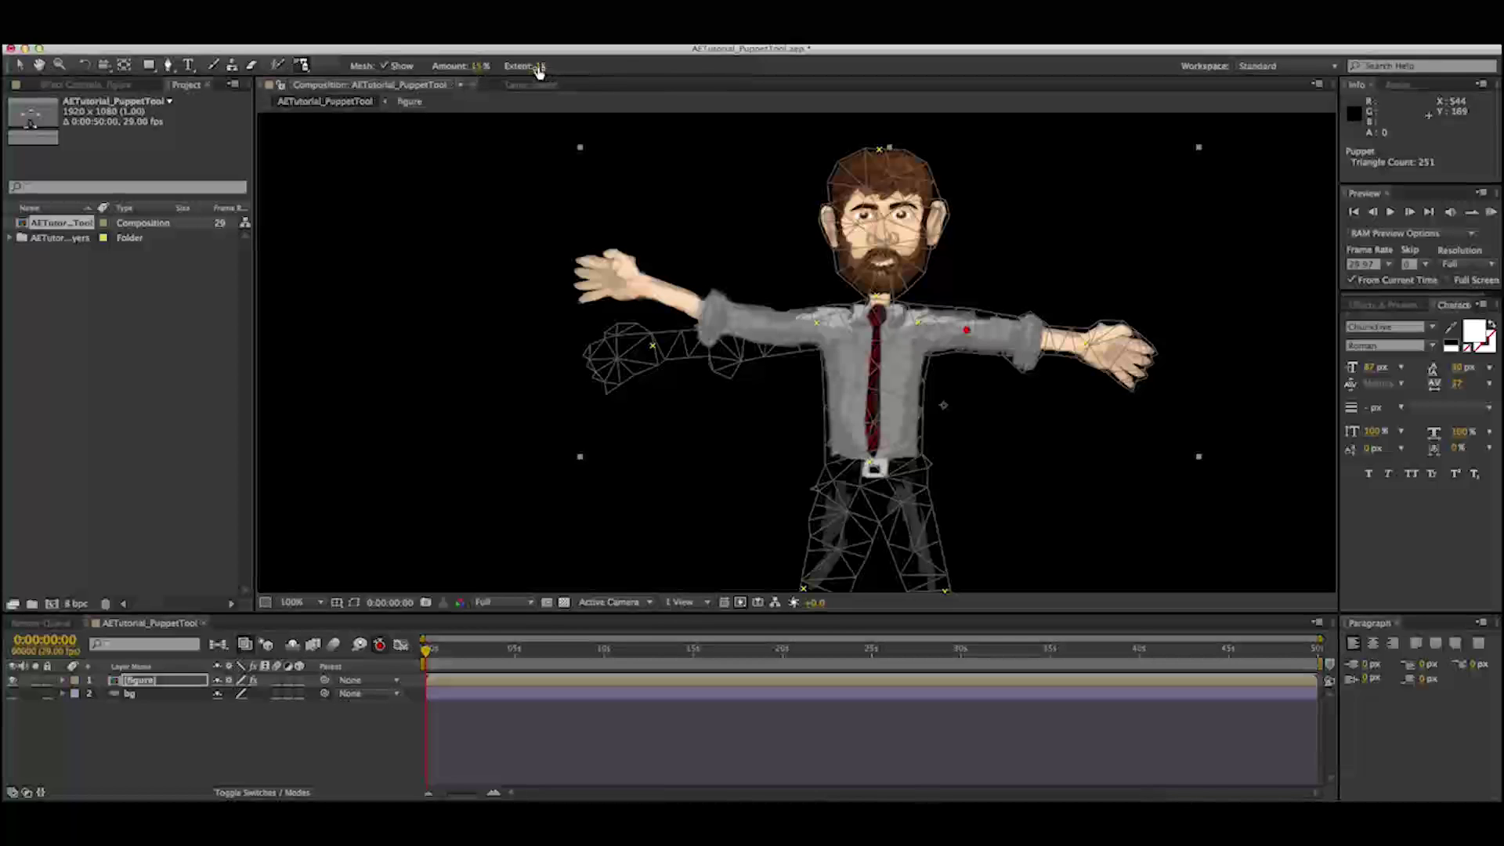
Step: Set the starch Amount to 15% and enlarge its Extent
left_click(479, 67)
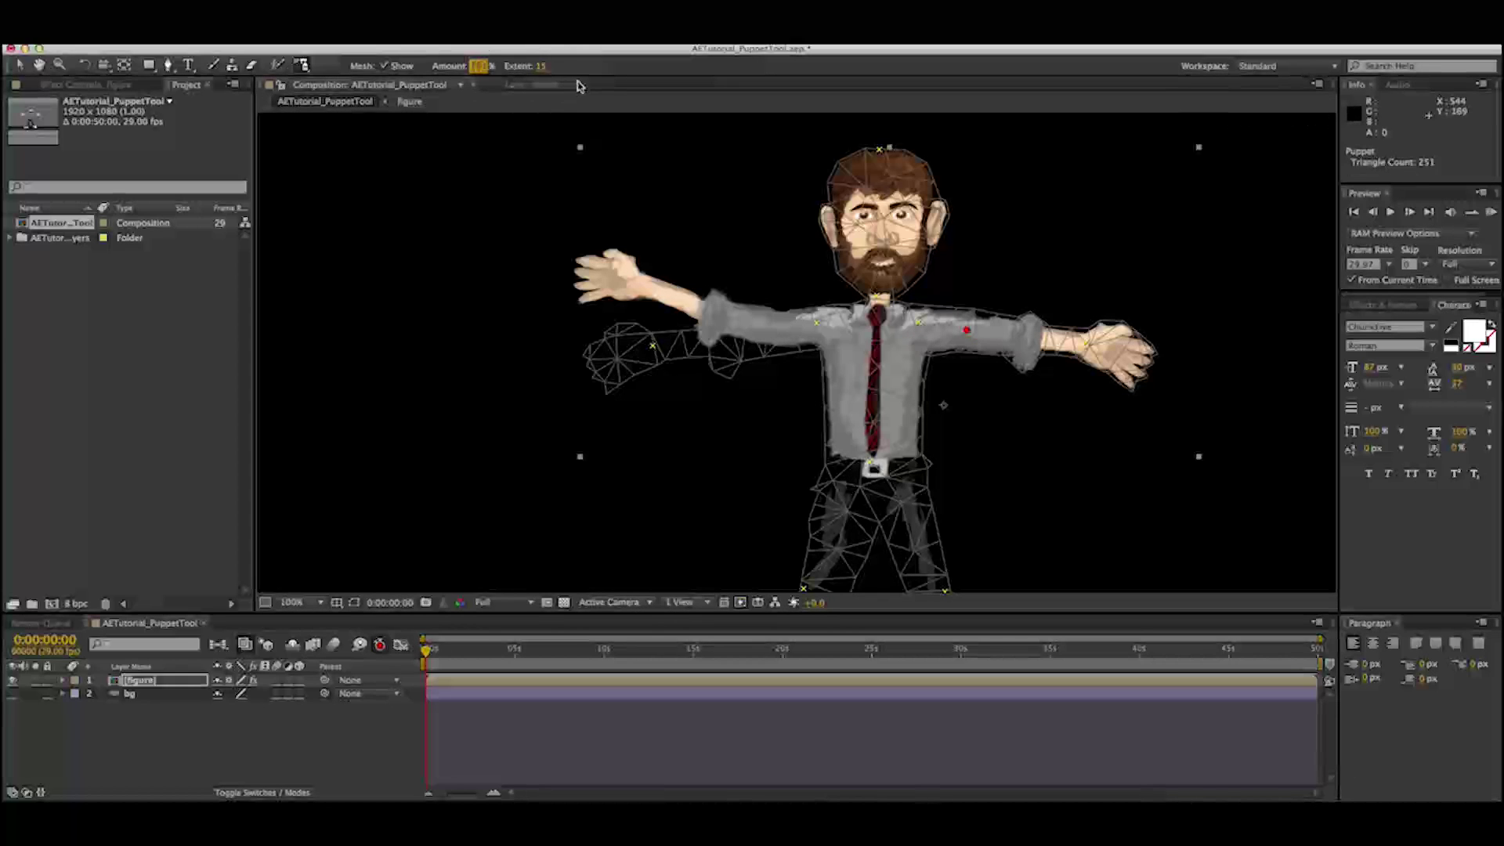
key("Return")
left_click(542, 67)
left_click_drag(542, 68, 591, 85)
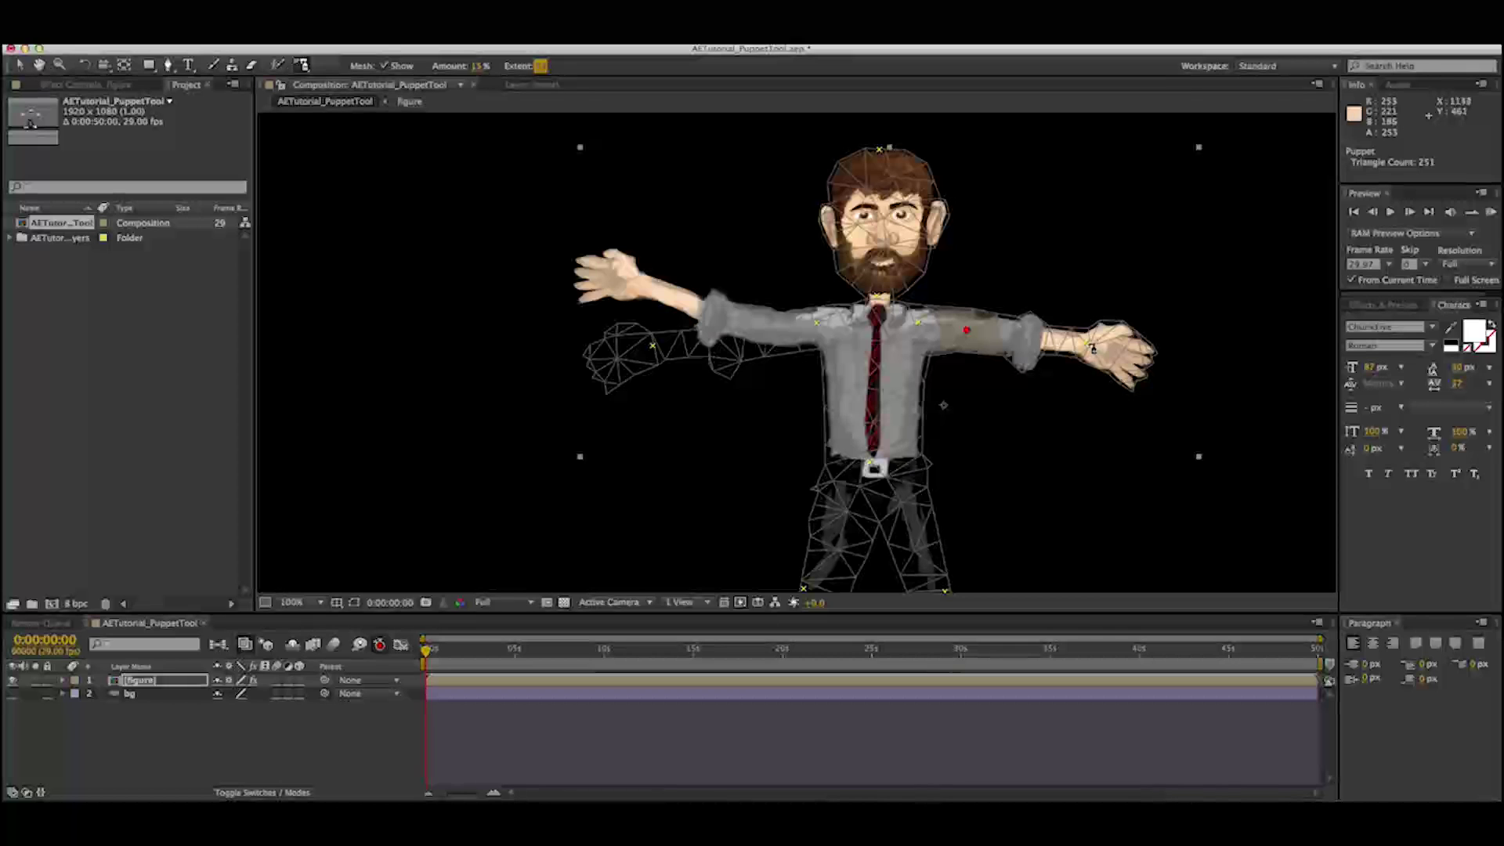
left_click_drag(304, 65, 335, 70)
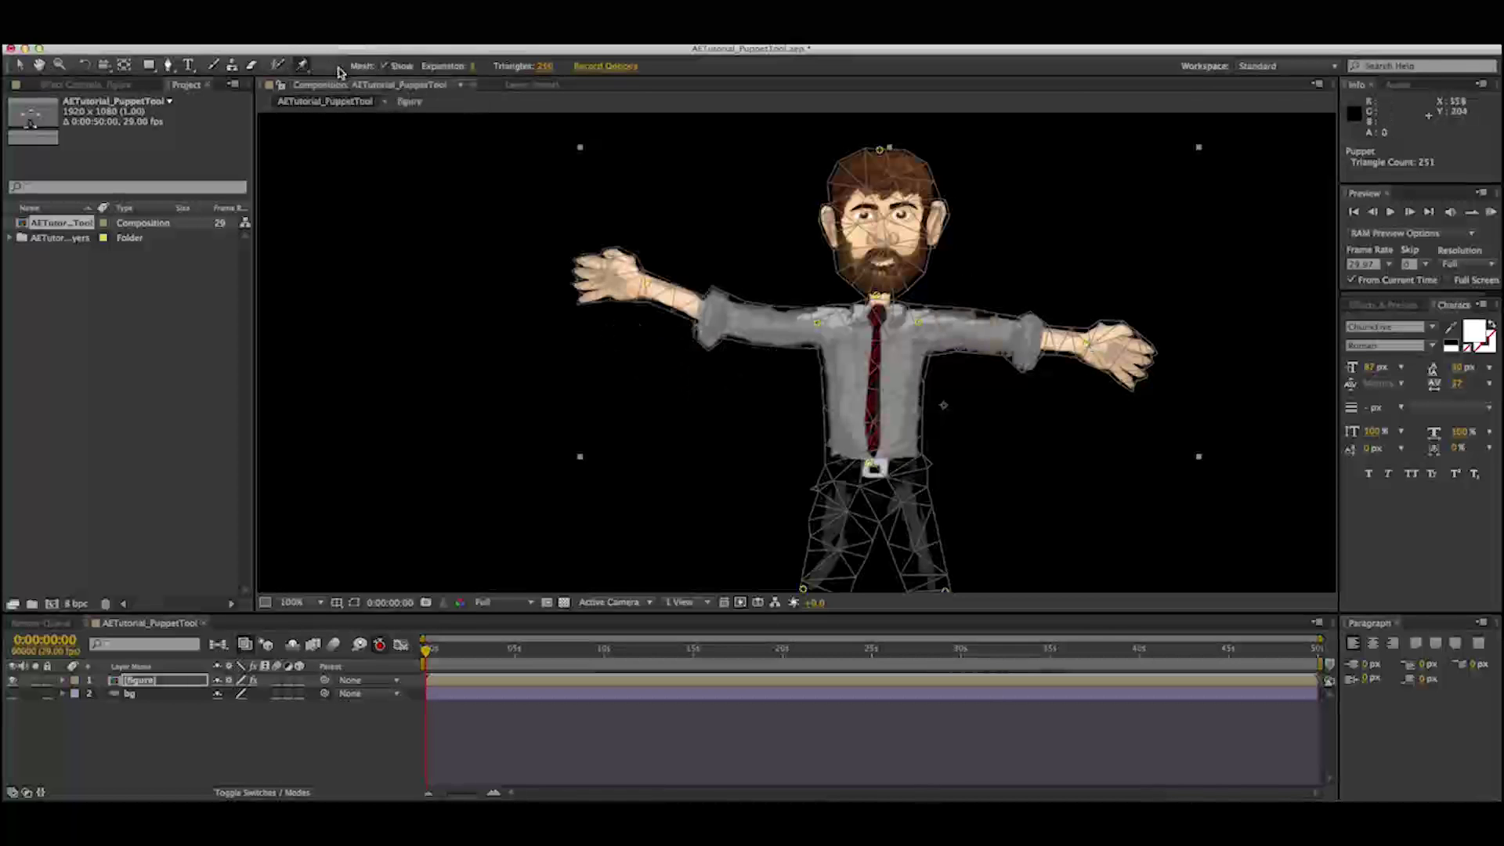
Step: Bend the frame-right arm down and add starch pins on the frame-left upper arm and forearm
left_click_drag(1089, 344, 1052, 322)
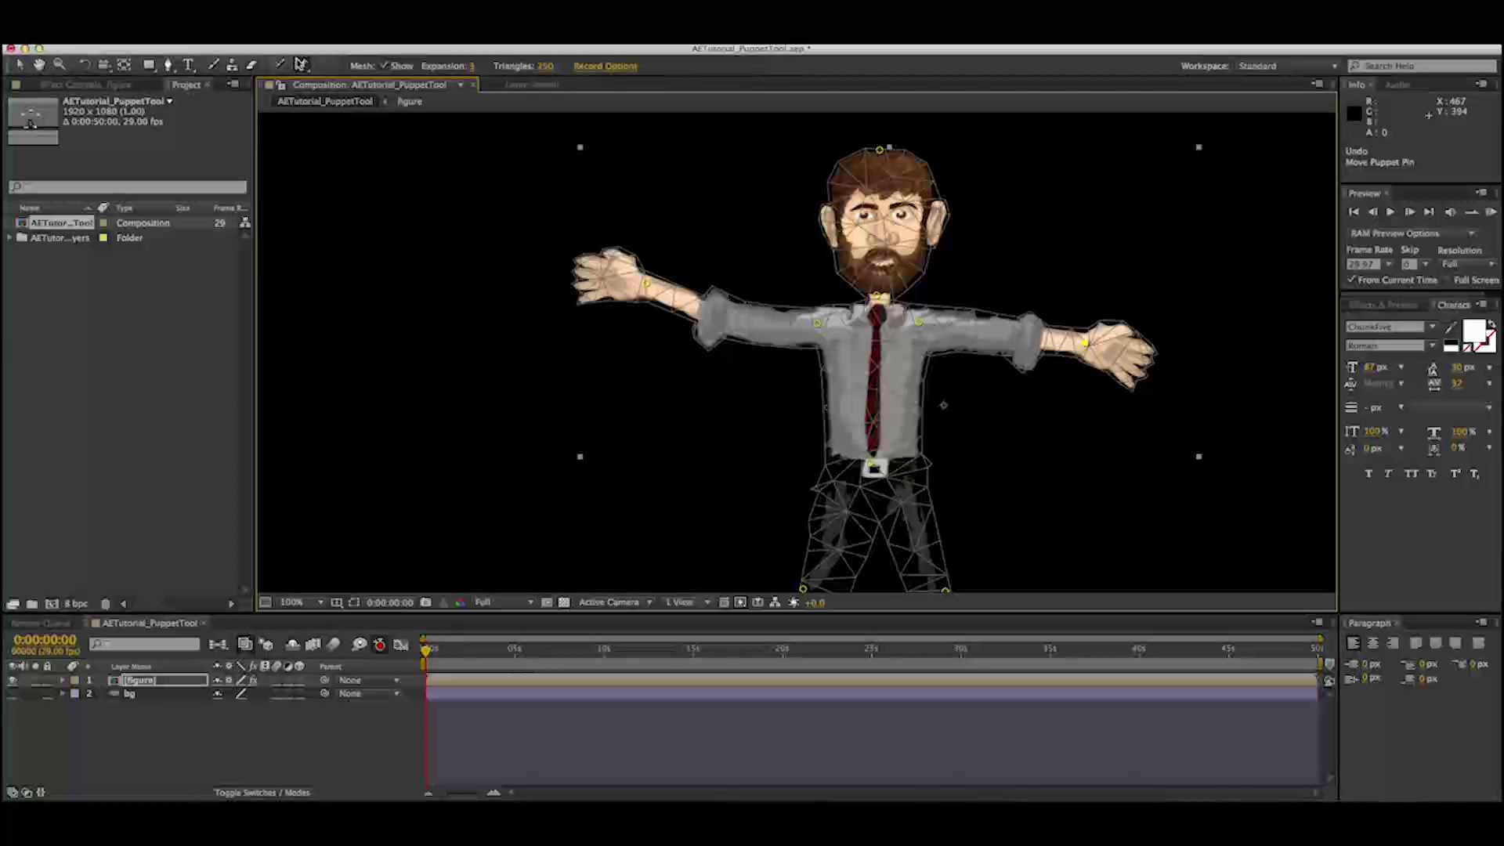
left_click_drag(302, 64, 343, 95)
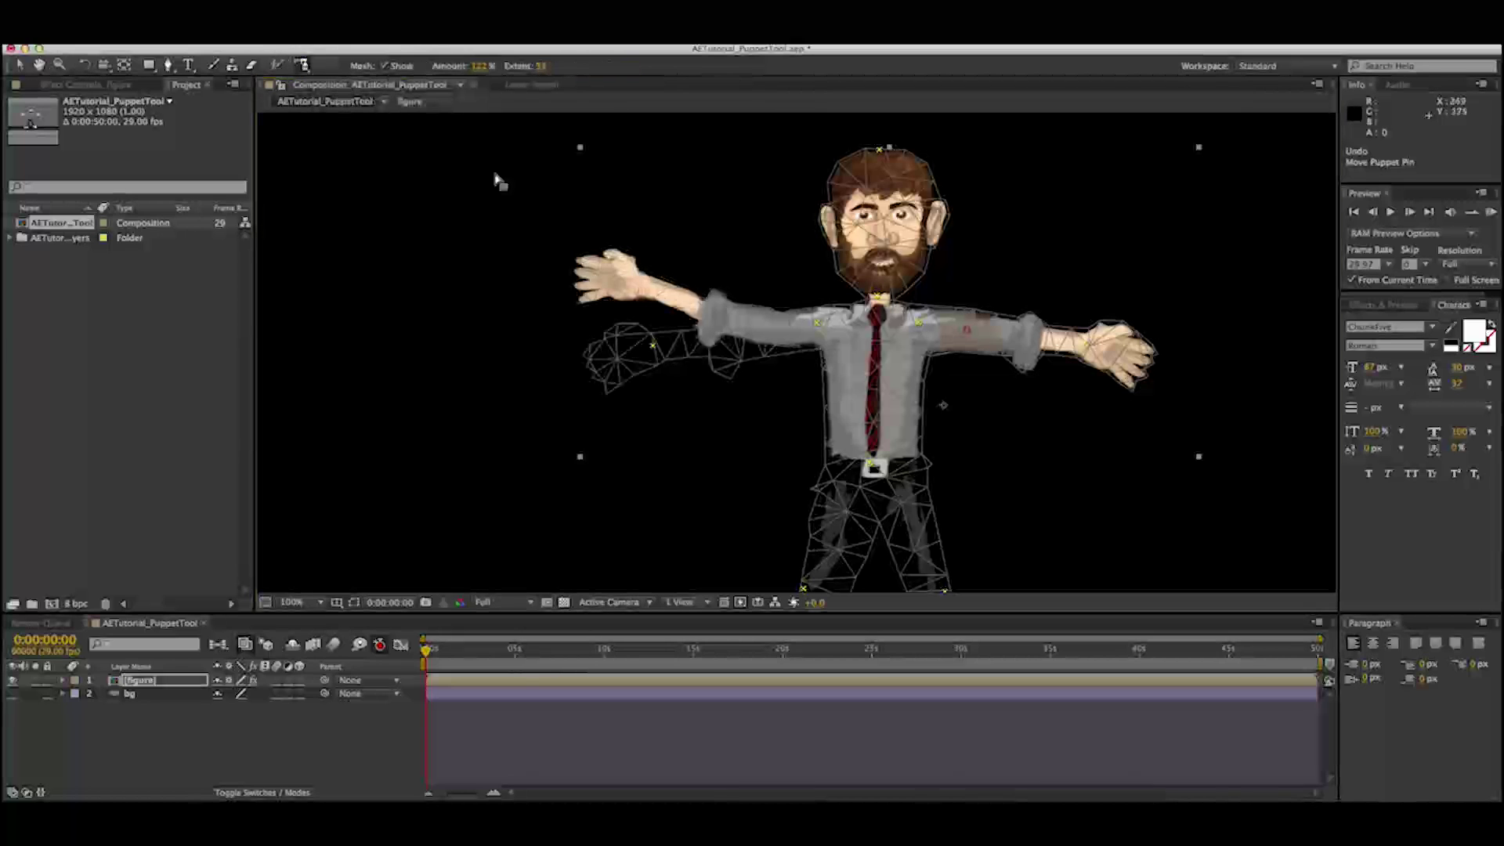
left_click(774, 334)
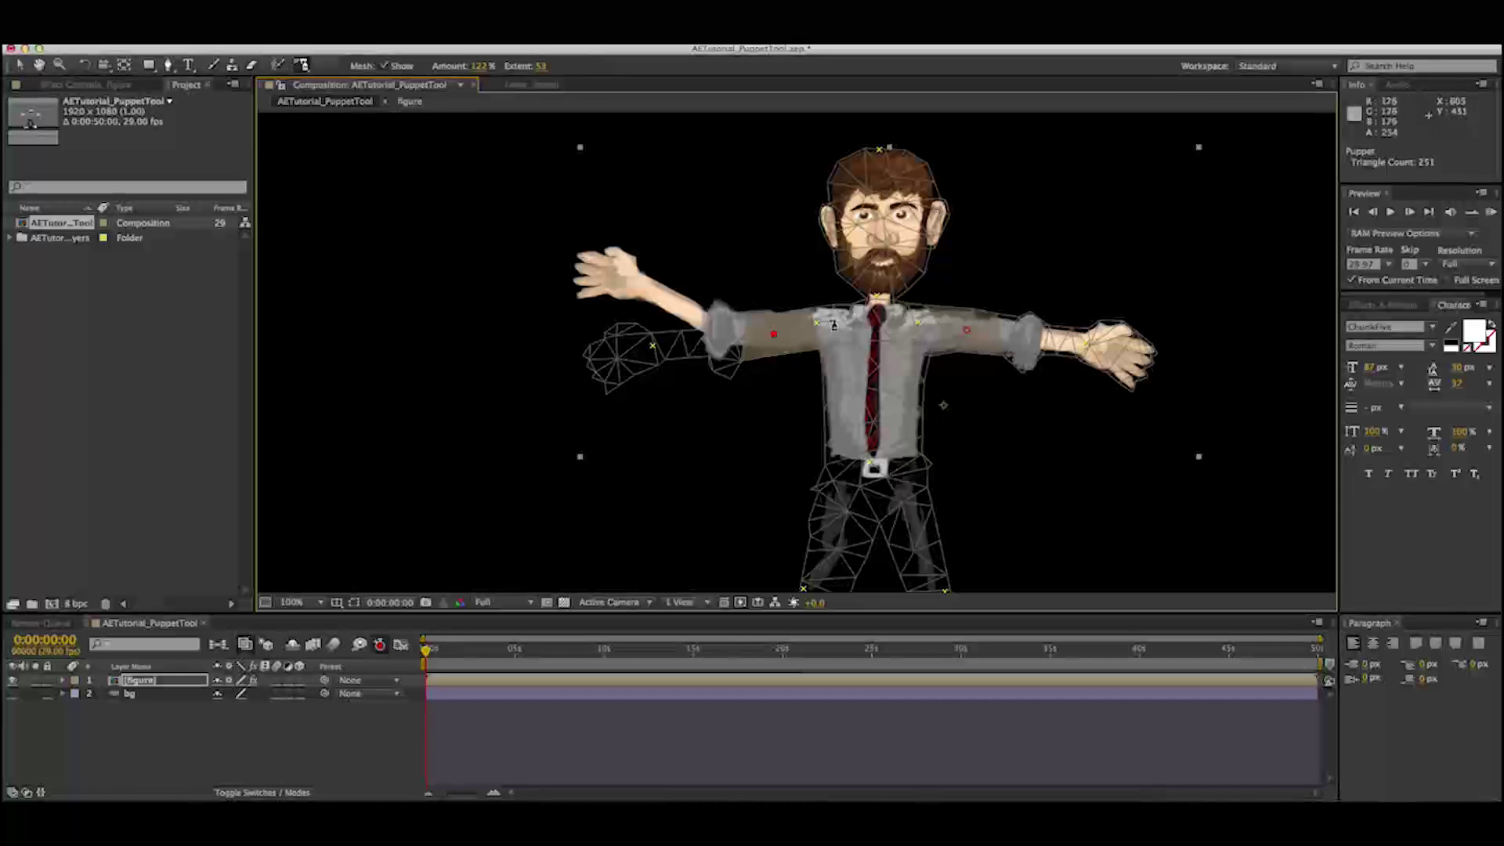
left_click(676, 345)
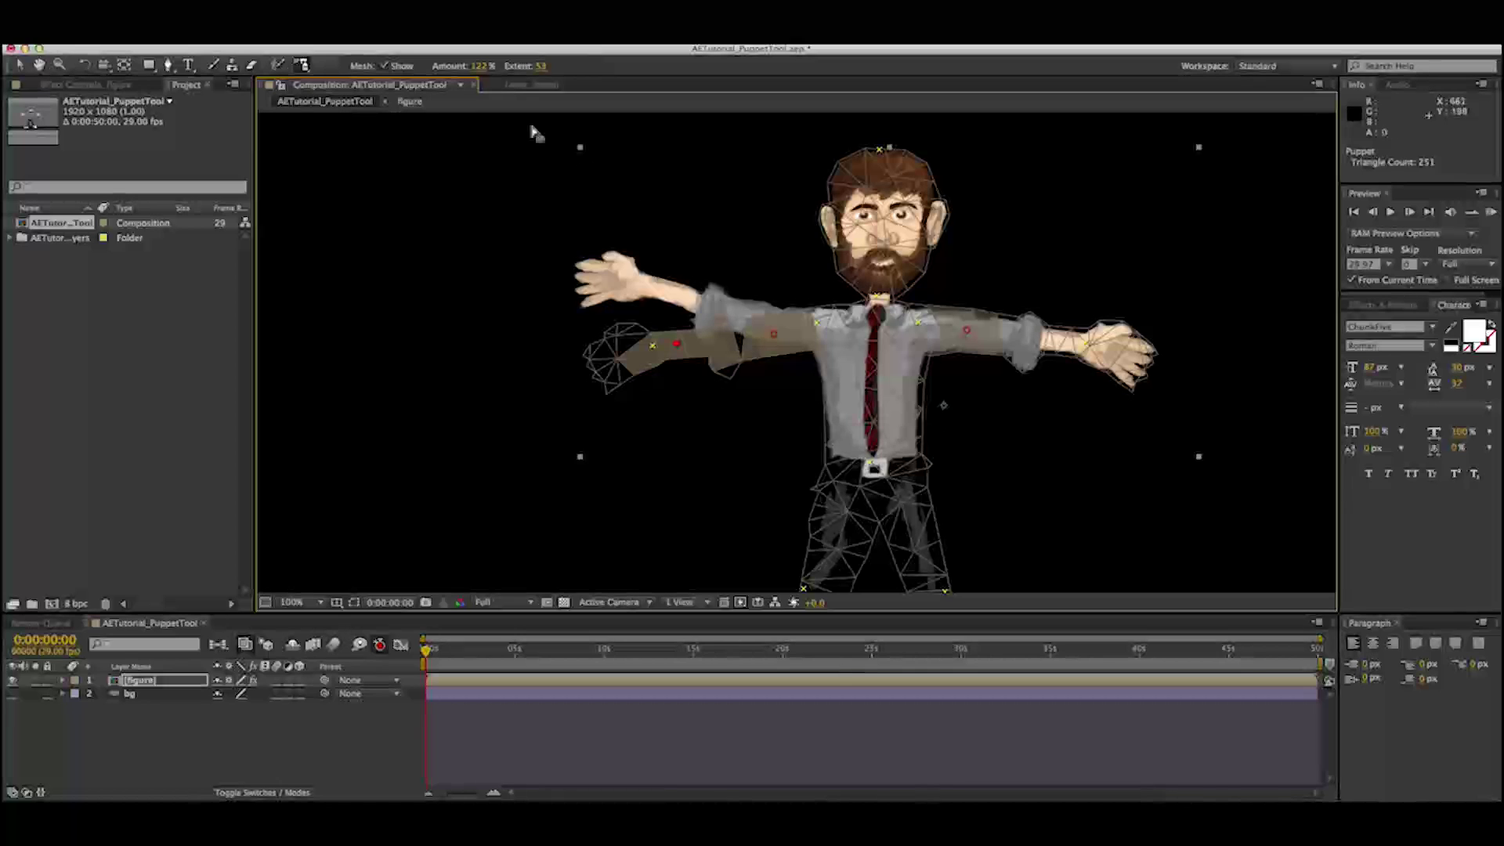
Step: Reduce the forearm starch Extent and scrub the timeline to check the arm animation
left_click_drag(544, 69, 520, 65)
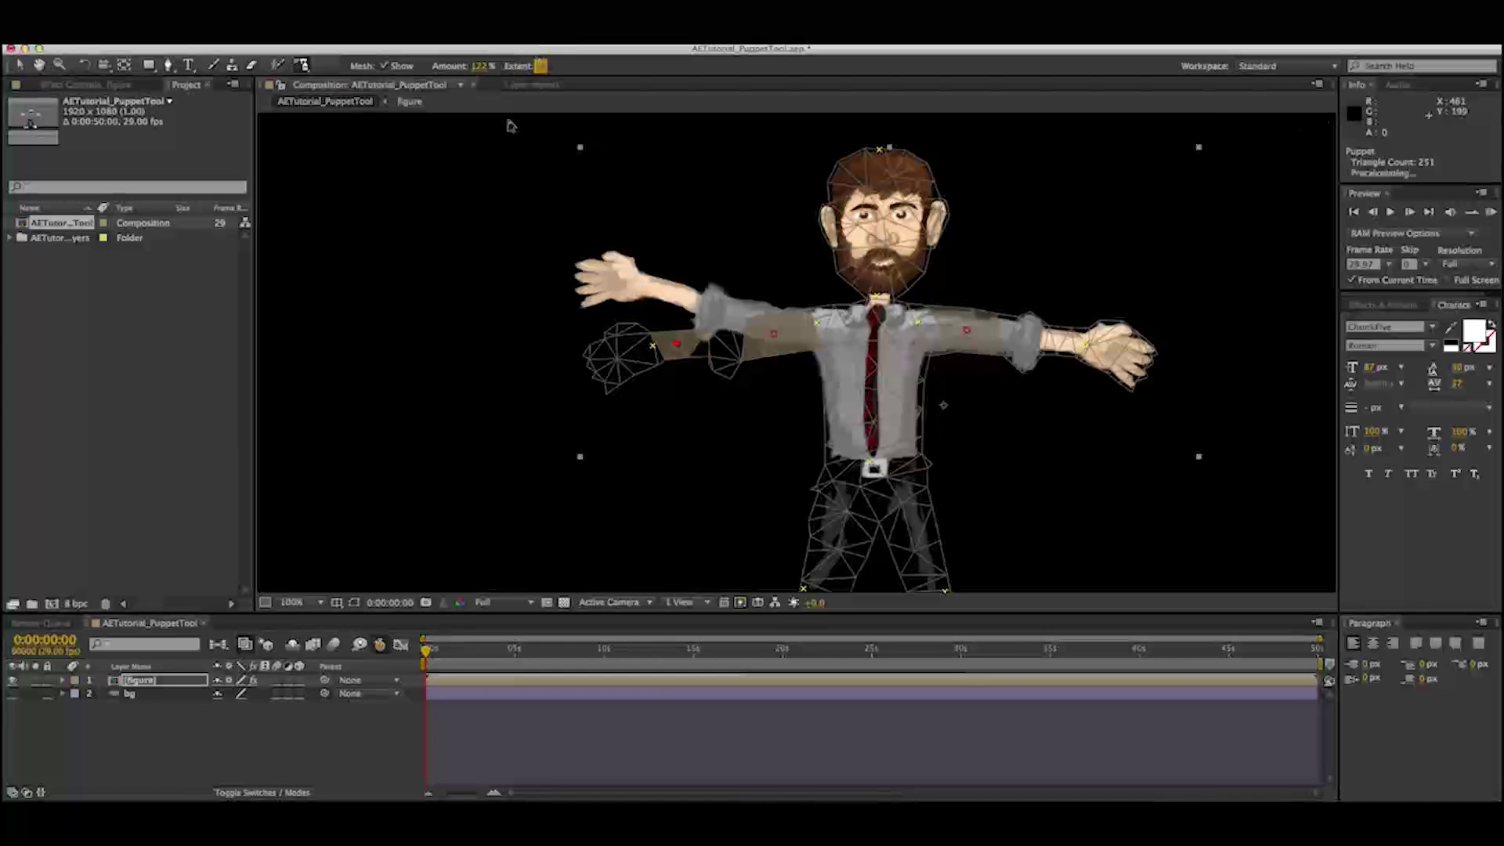
left_click_drag(428, 654, 372, 672)
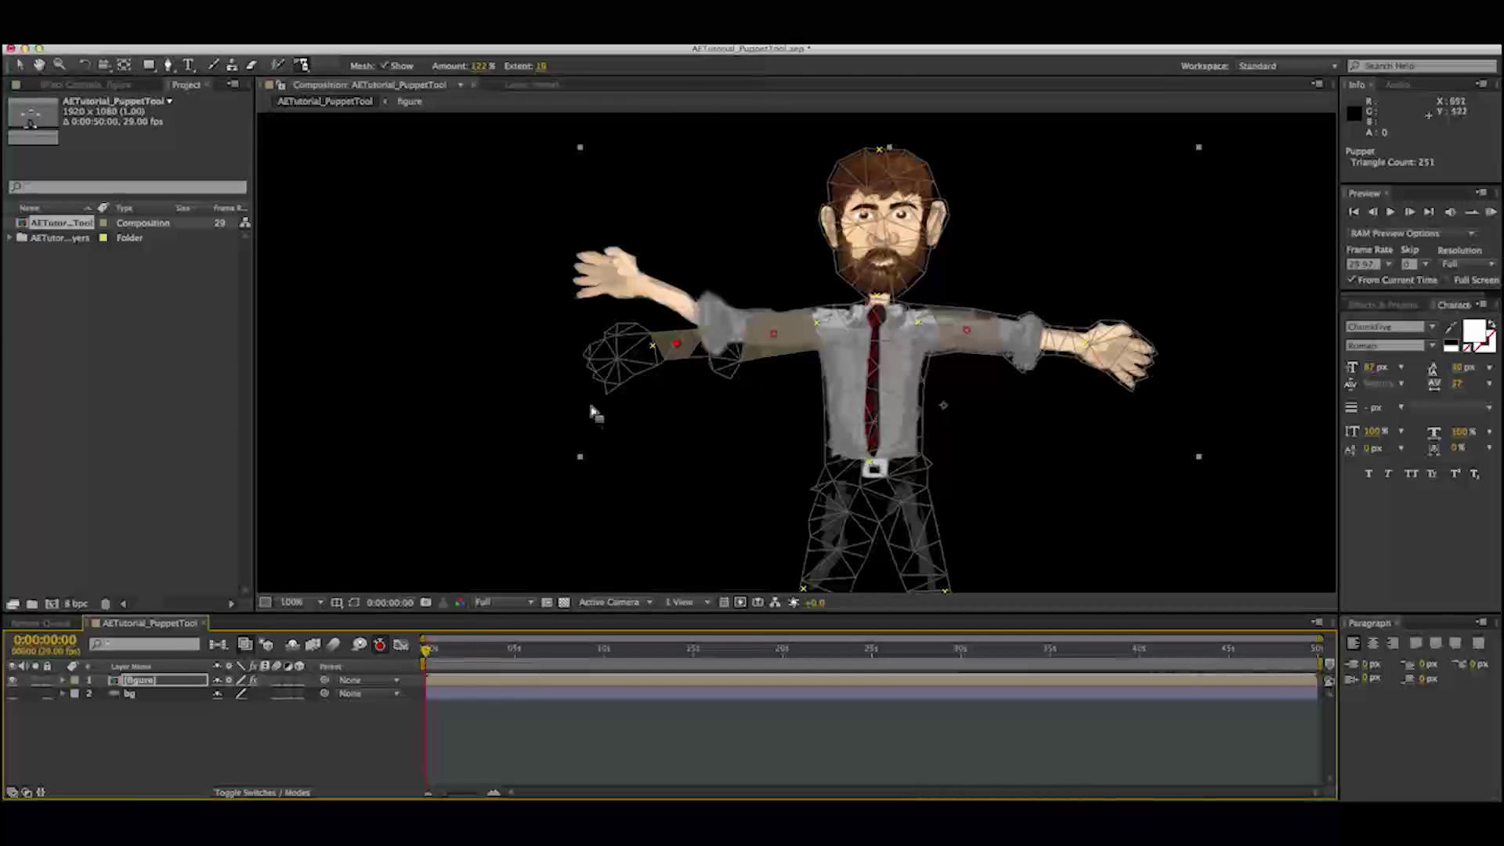
left_click_drag(306, 66, 339, 76)
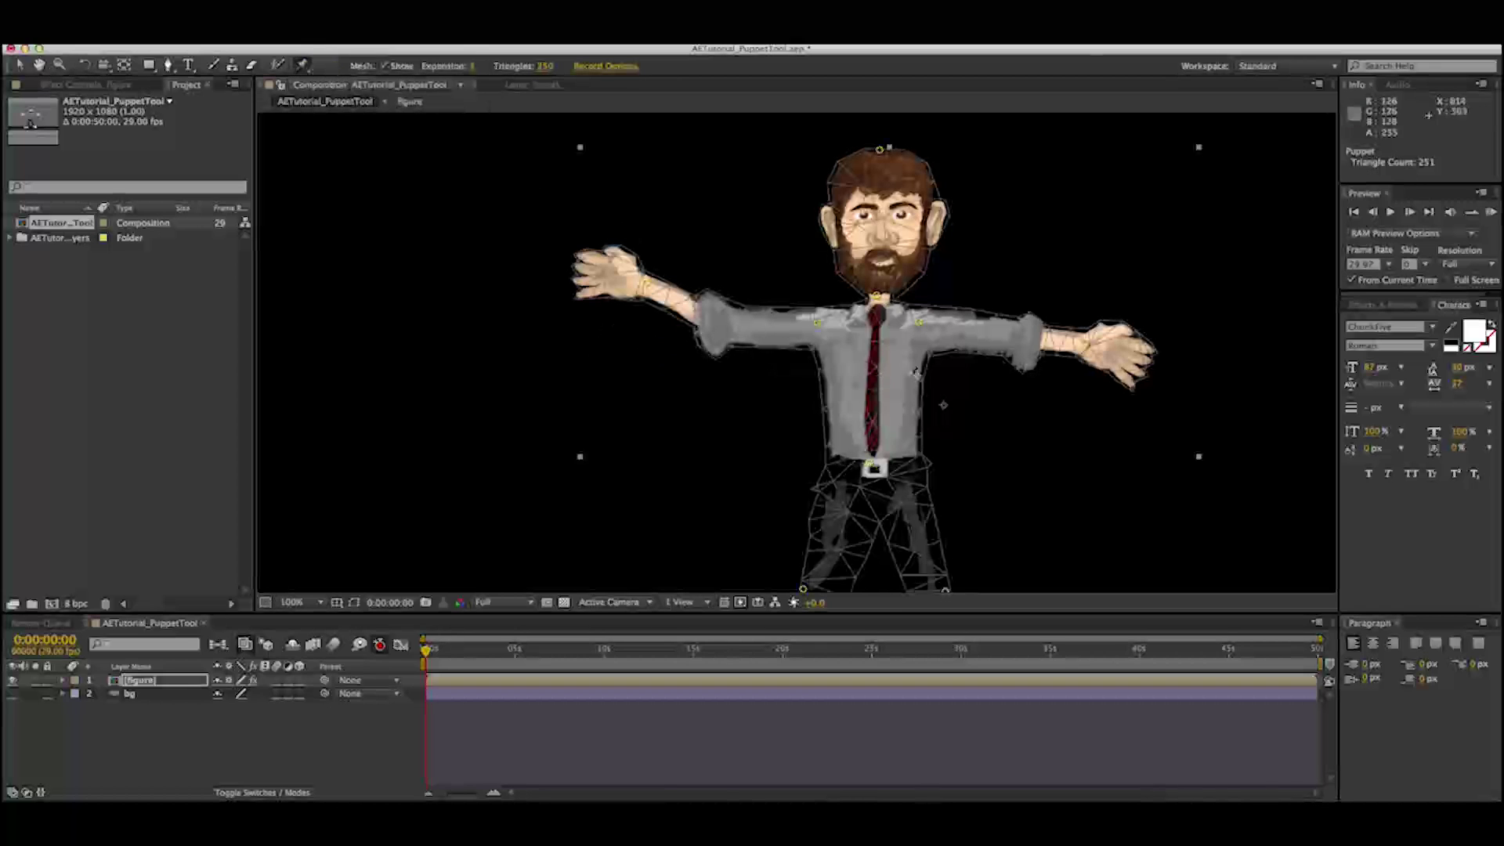
Step: Test-bend the right-side hand onto the belly, then undo it and switch to the Puppet Overlap Tool
left_click_drag(1094, 351, 877, 448)
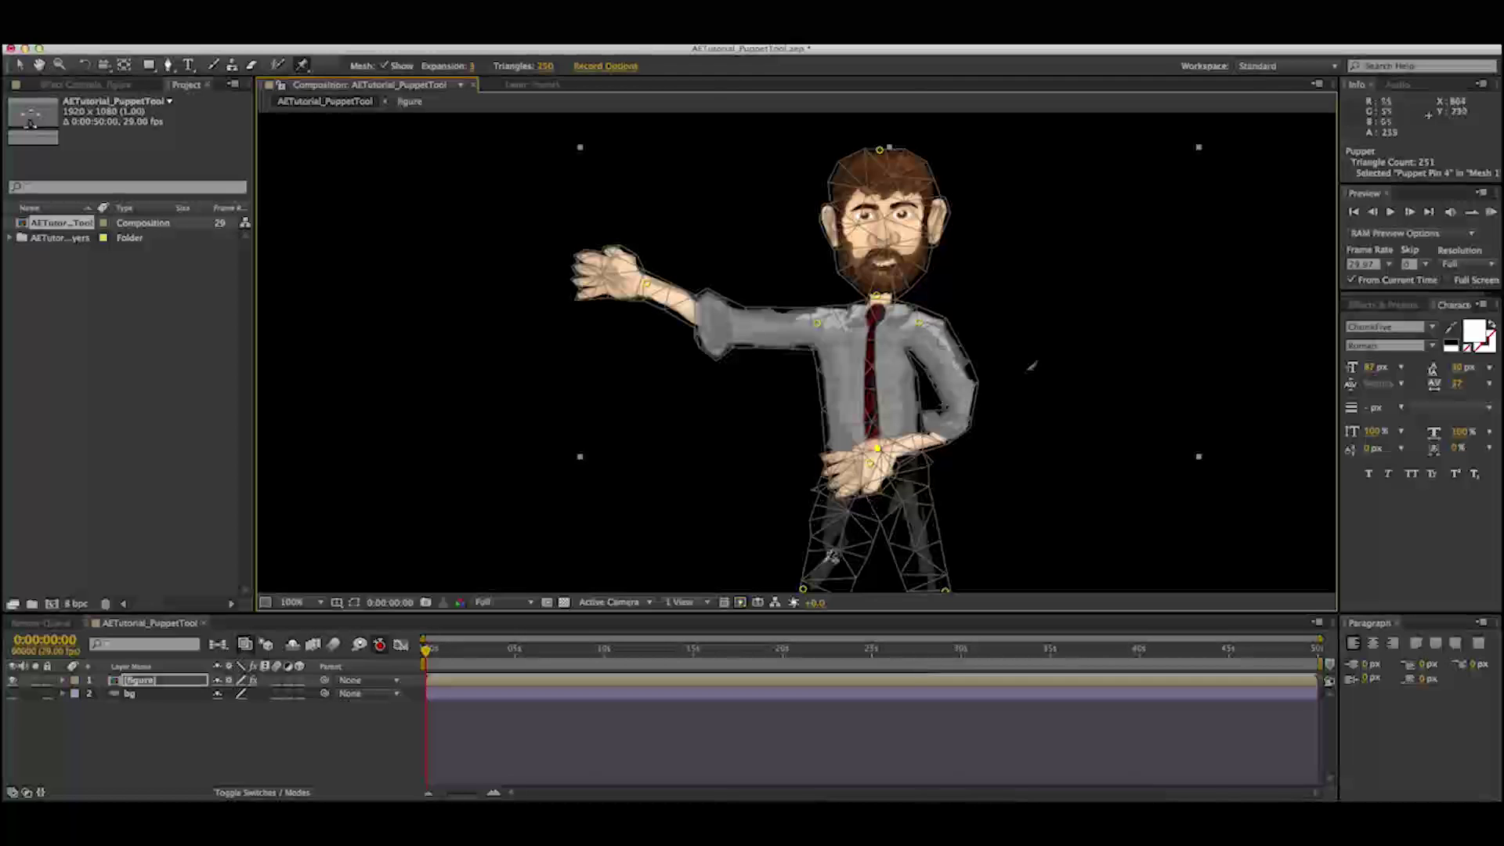
key("super+z")
left_click_drag(302, 65, 373, 86)
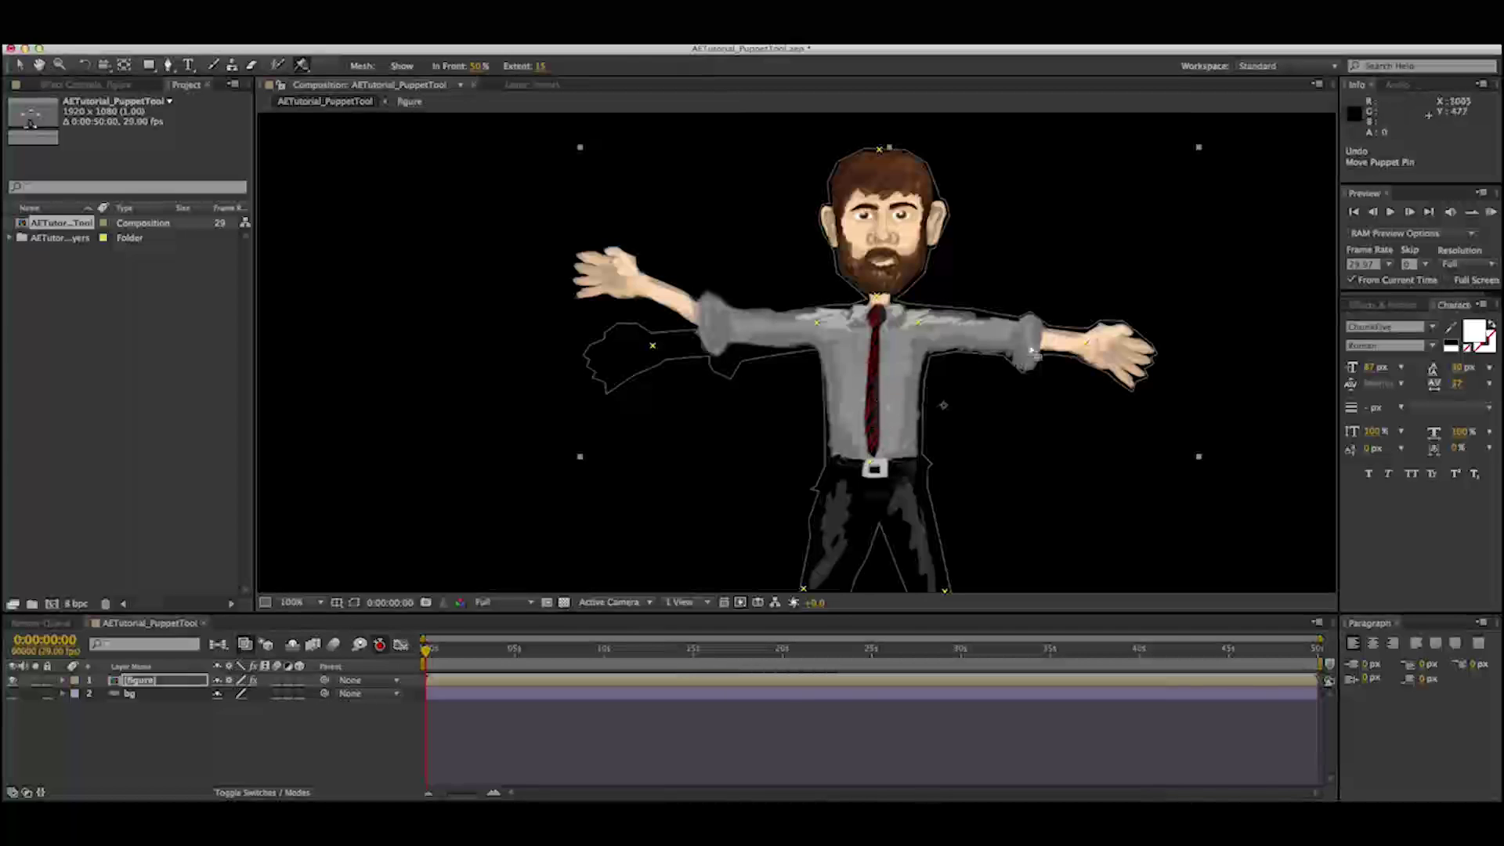
Step: Add an overlap pin on the shirt's belly with an enlarged Extent, then bend the right arm toward the hip
left_click(873, 425)
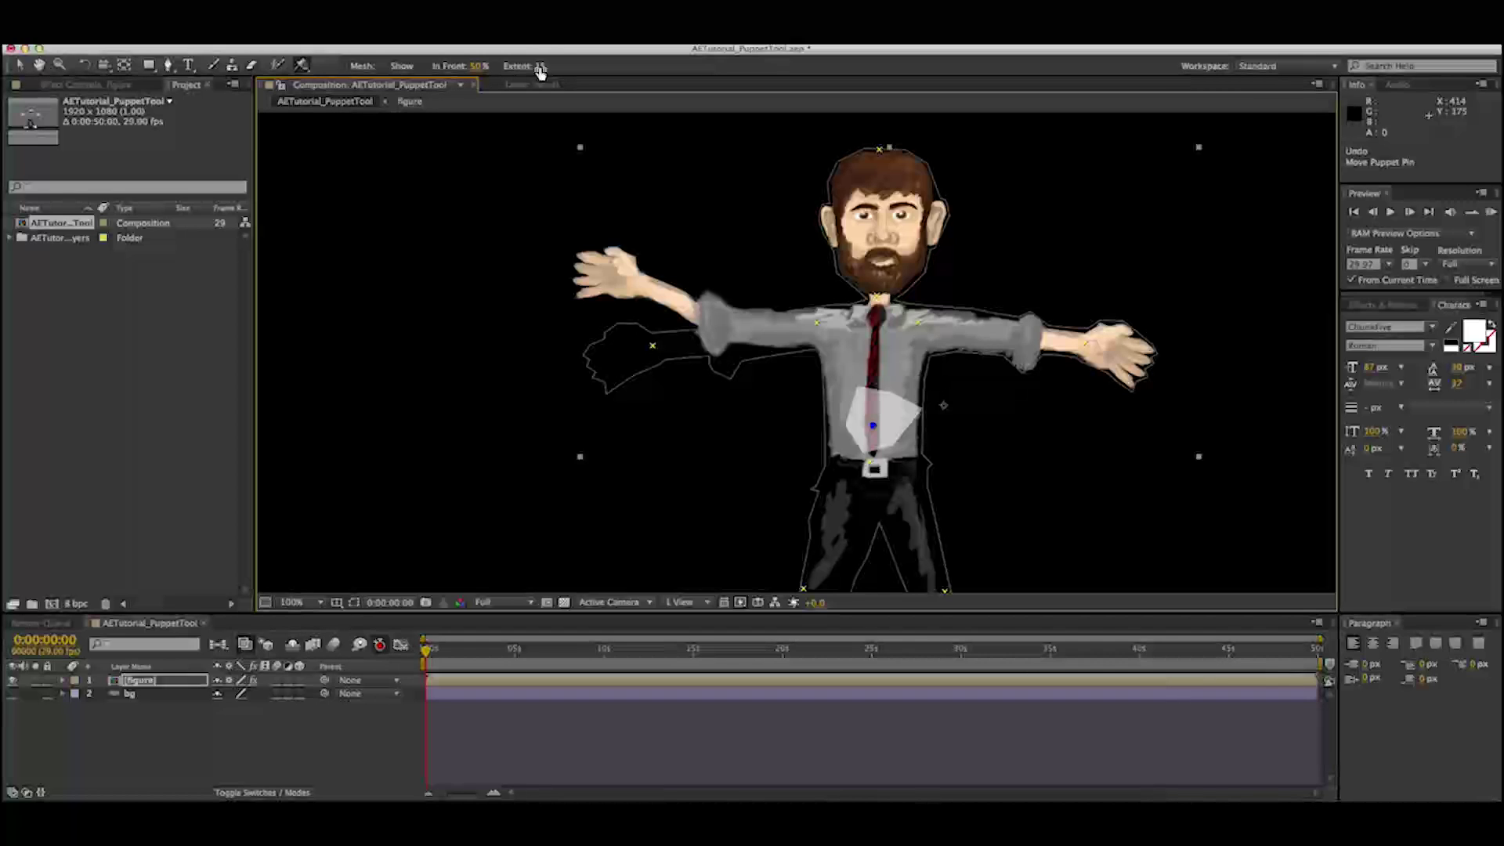
left_click_drag(540, 70, 598, 67)
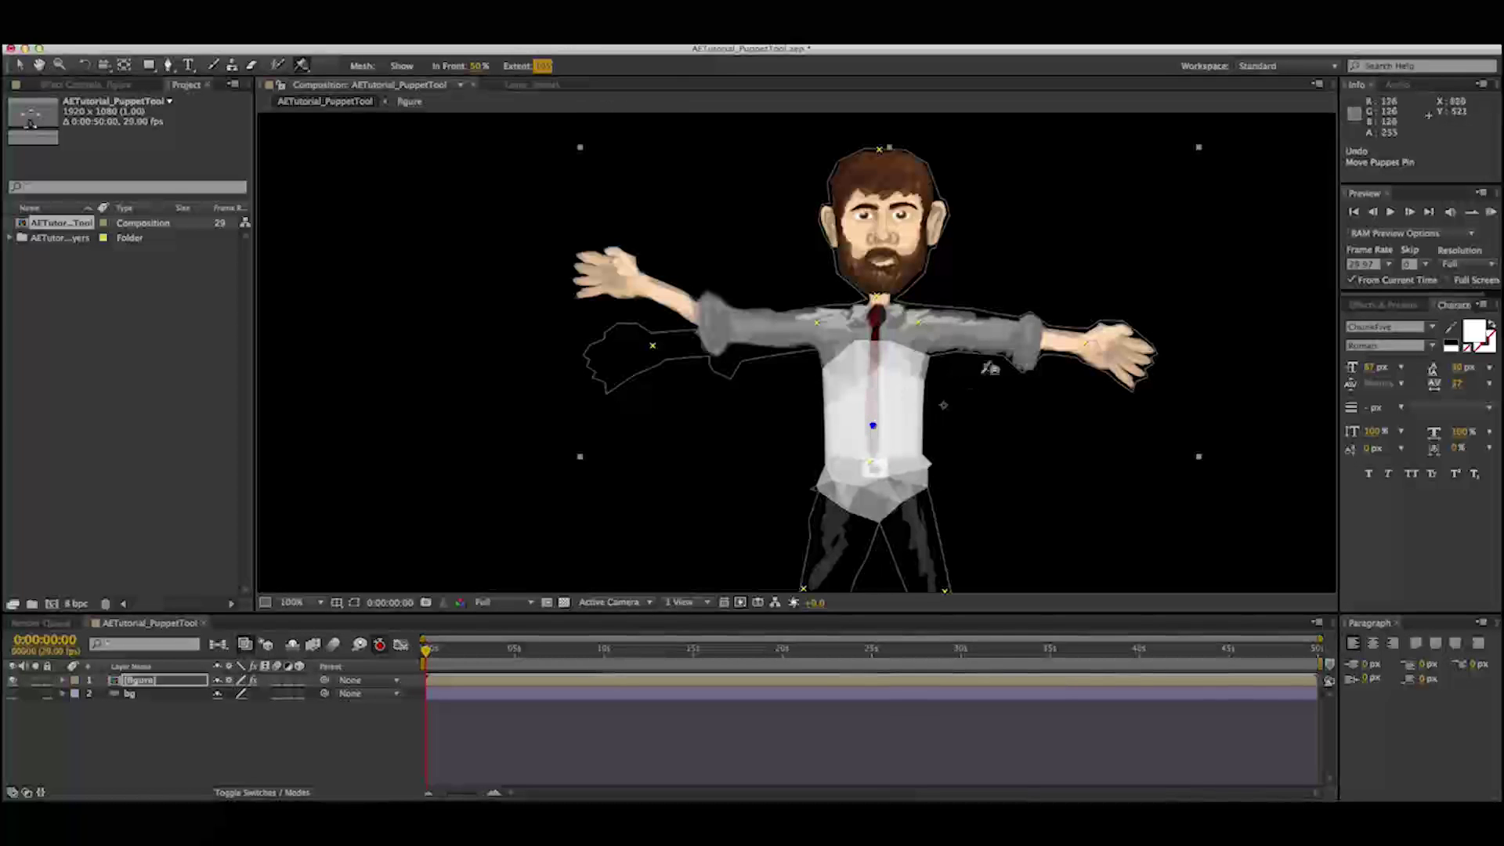
left_click_drag(305, 66, 322, 80)
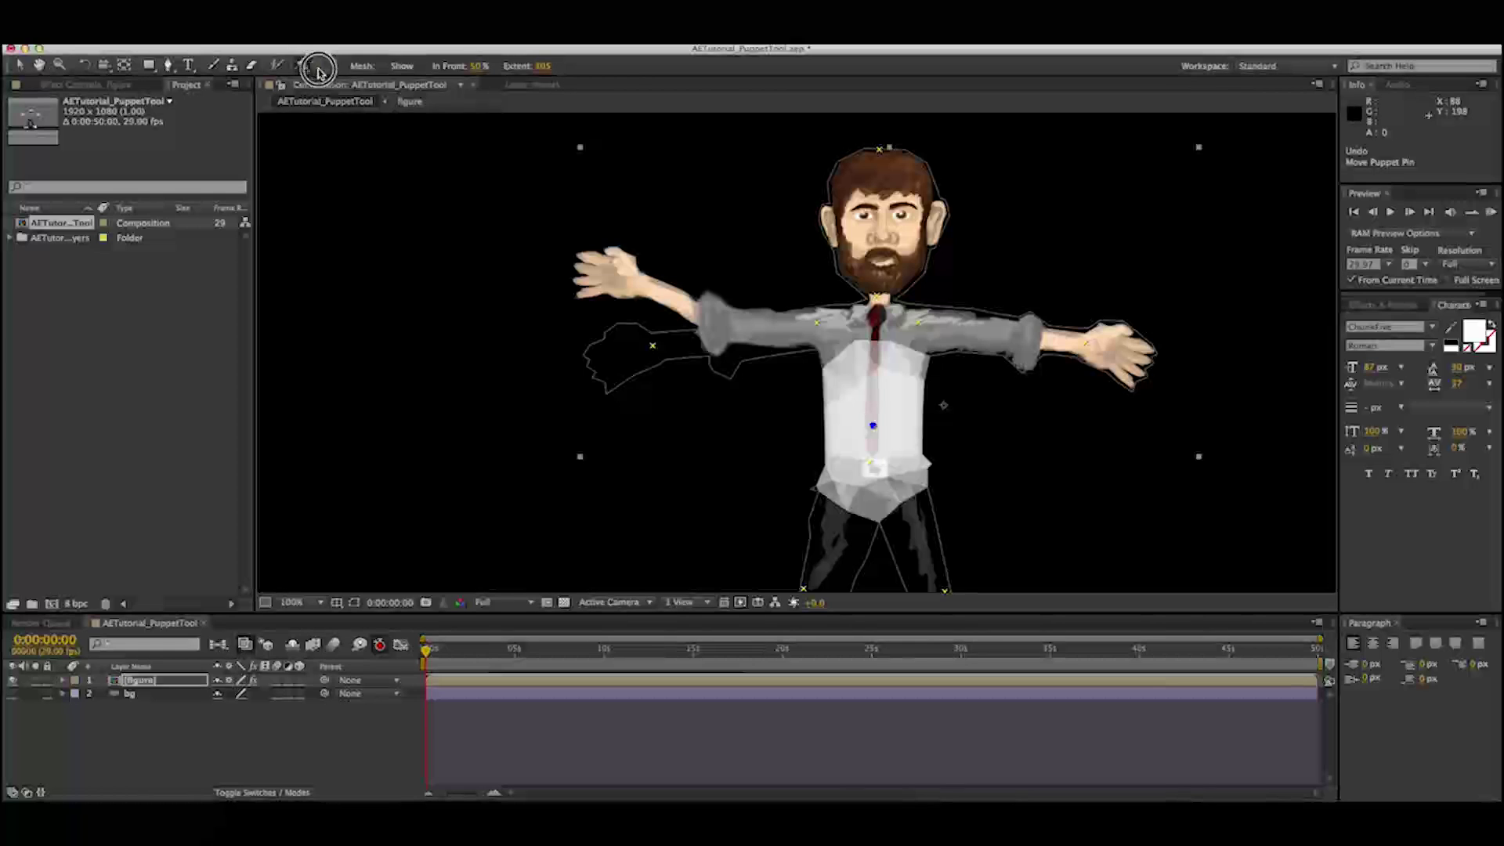
left_click_drag(1098, 339, 1062, 369)
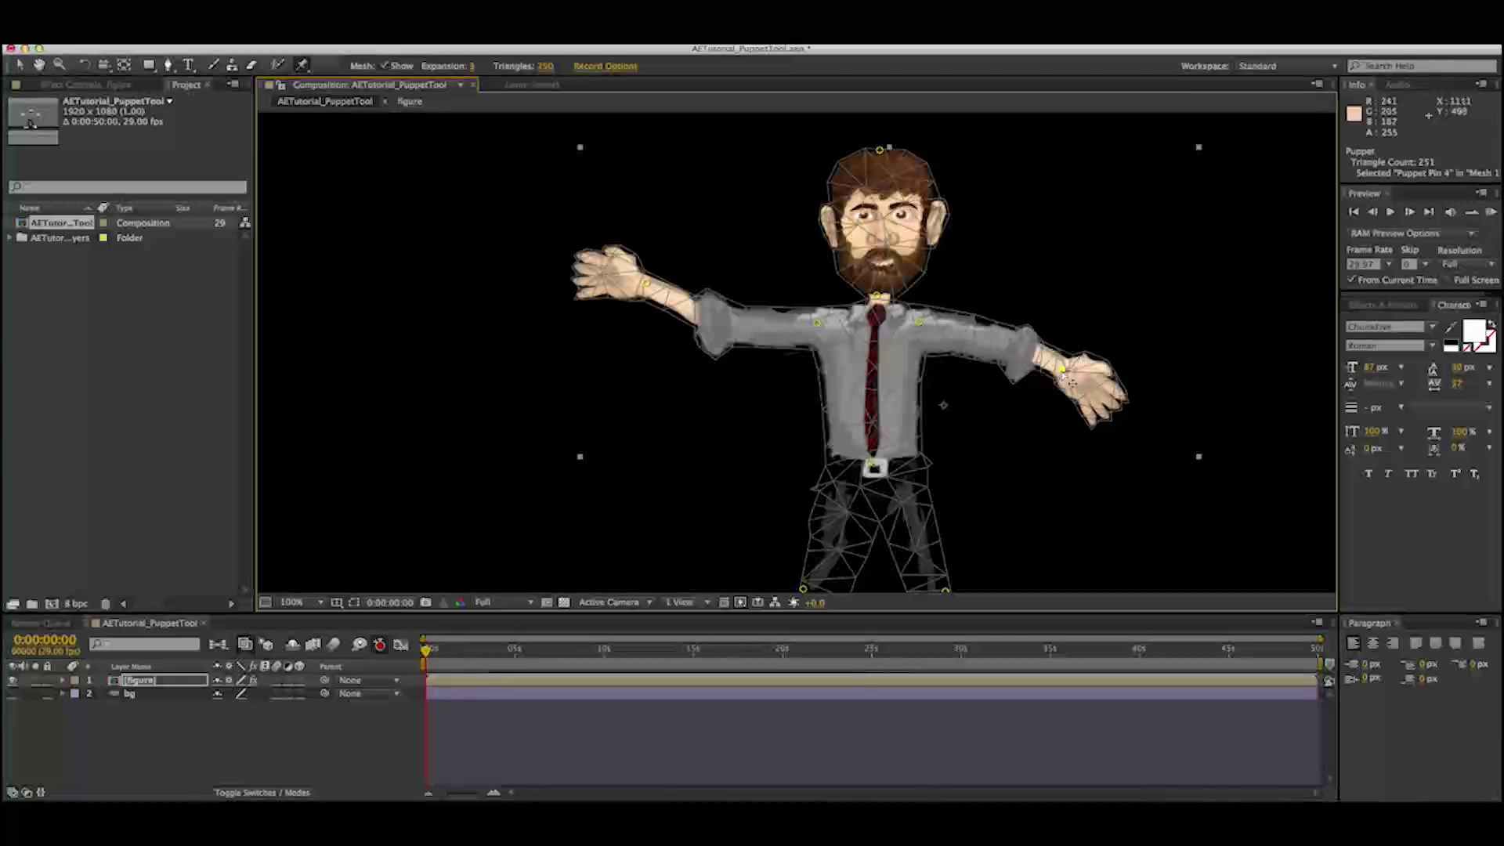
Step: Undo the arm bend, select the belly overlap pin to shrink its Extent, and start Cmd-dragging the left foot pin
key("ctrl+z")
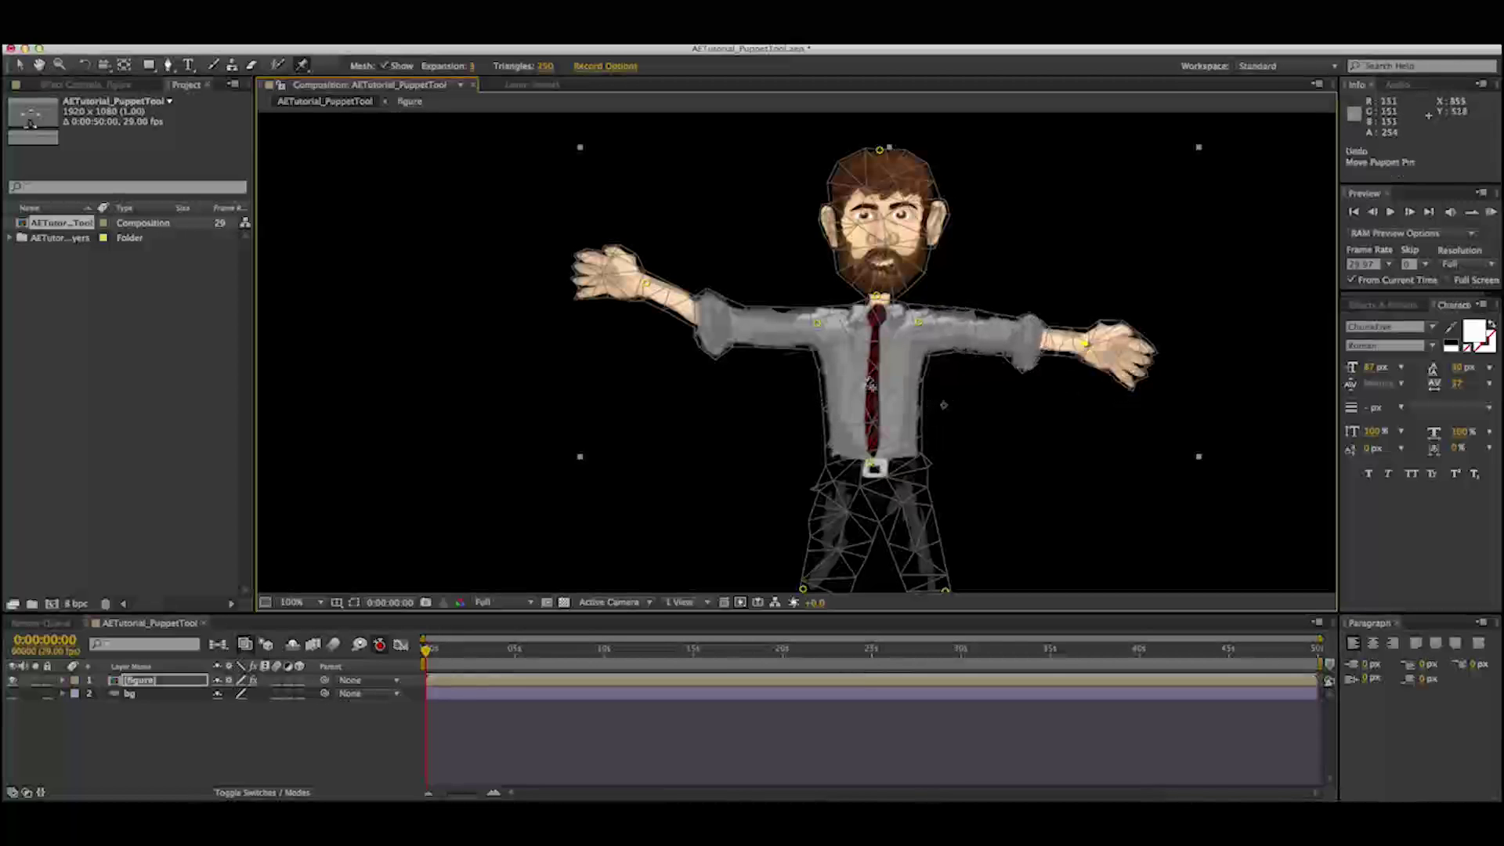
left_click_drag(302, 62, 349, 81)
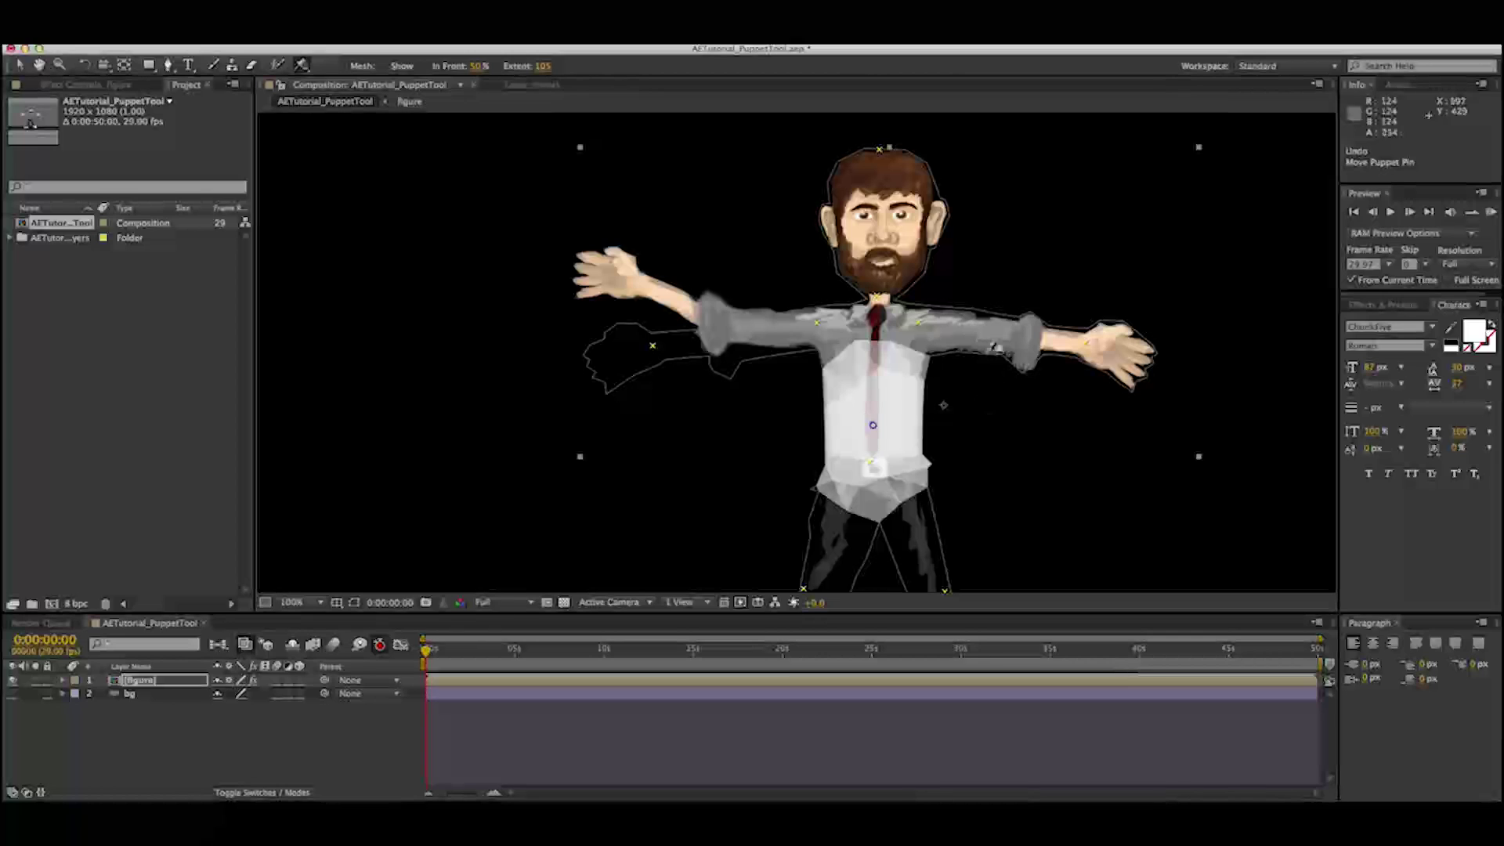
left_click(873, 425)
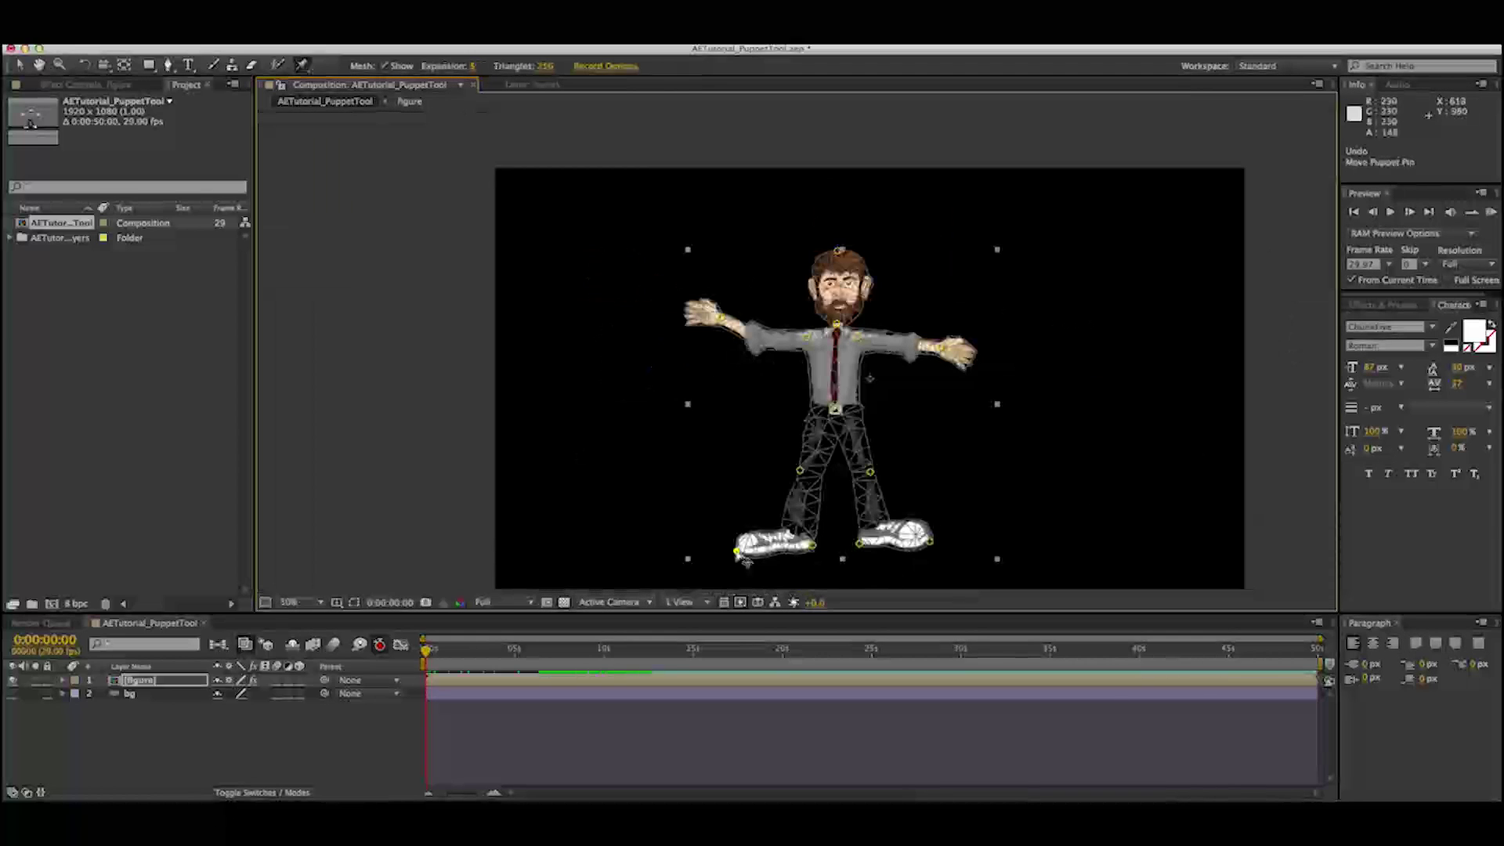
mouse_move(733, 548)
left_mouse_down()
mouse_move(740, 493)
mouse_move(734, 549)
left_mouse_up()
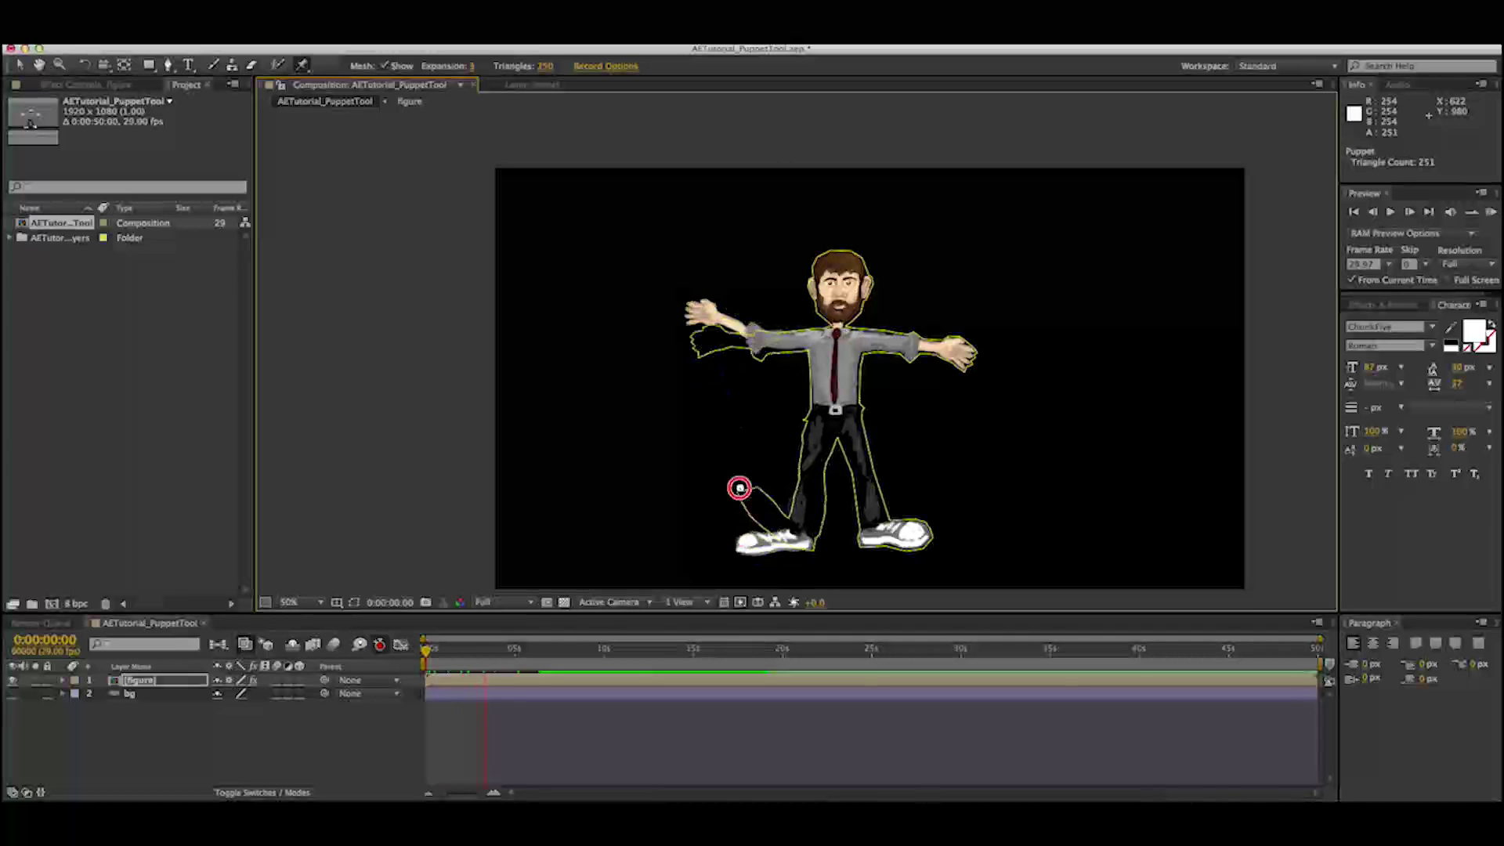
Step: Record the frame-left foot pin lifting as a live motion and scrub the timeline to review it
left_click_drag(741, 505, 737, 550)
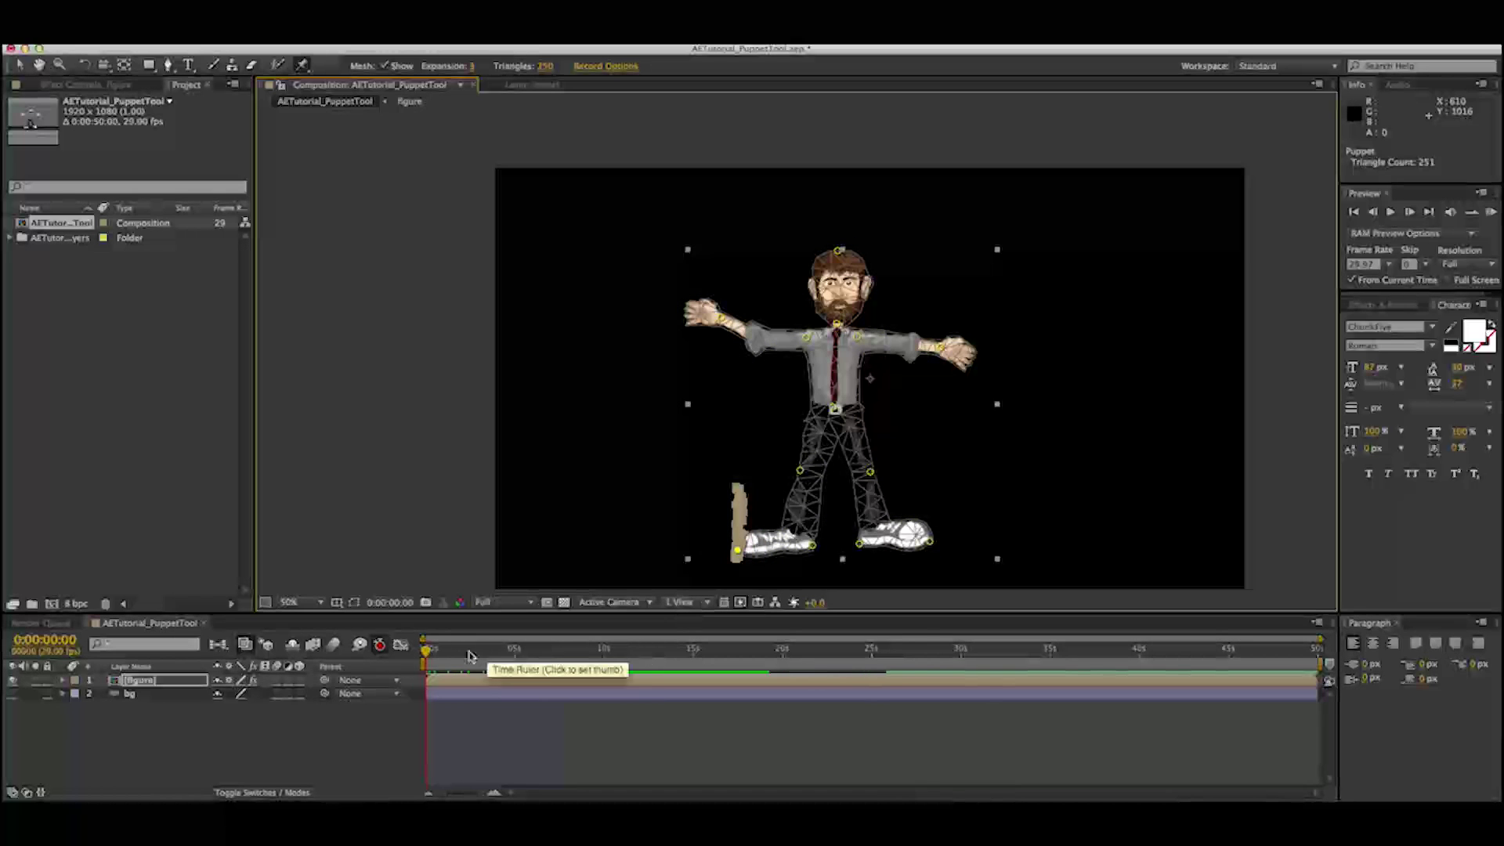
mouse_move(436, 652)
left_mouse_down()
mouse_move(578, 655)
mouse_move(431, 664)
mouse_move(416, 647)
left_mouse_up()
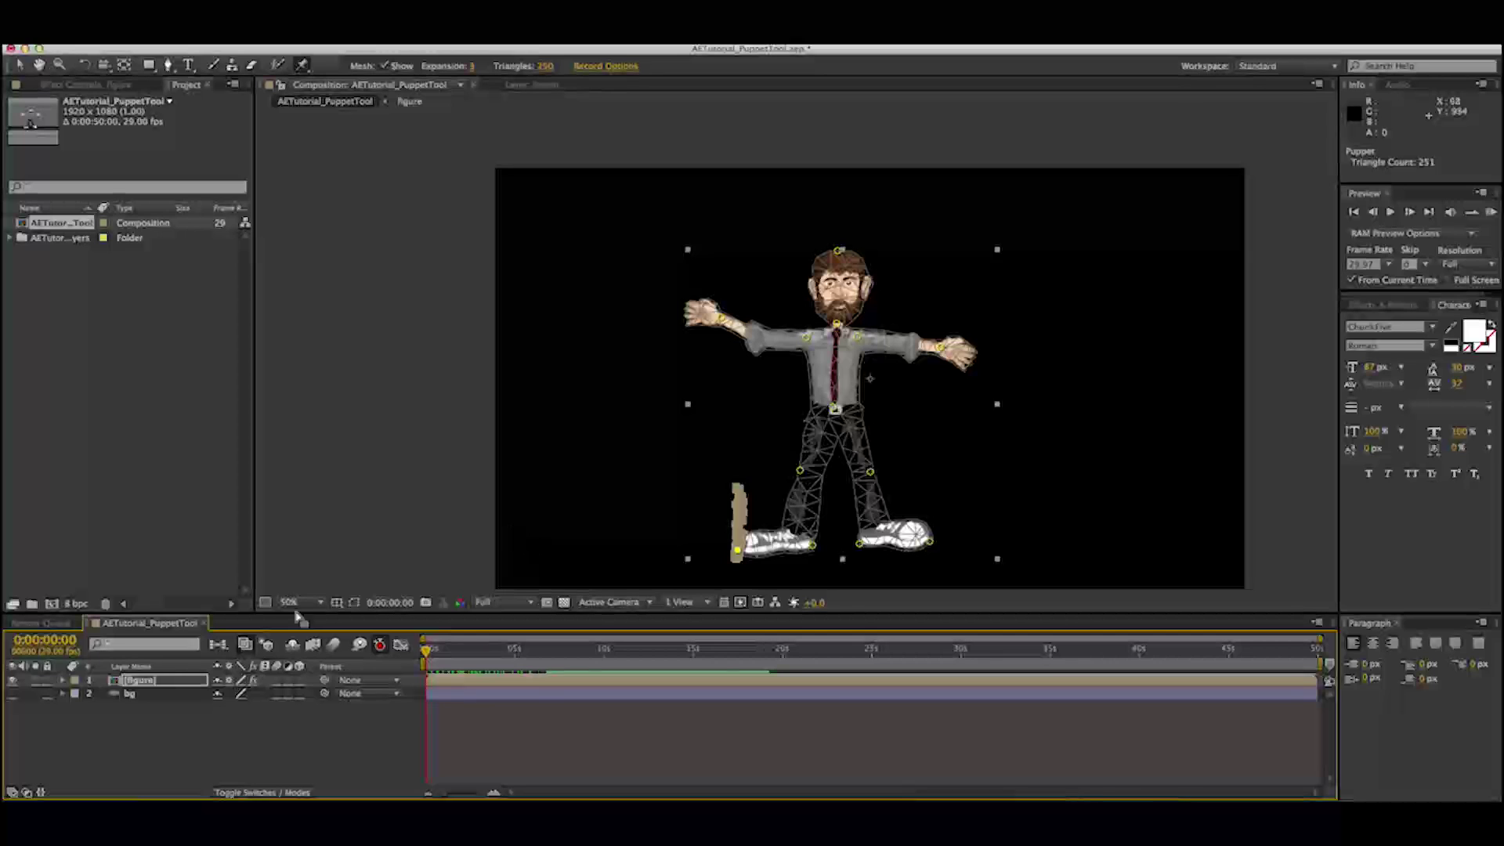
Step: Delete the Puppet effect from the figure layer and turn on the gray bg layer
left_click(129, 684)
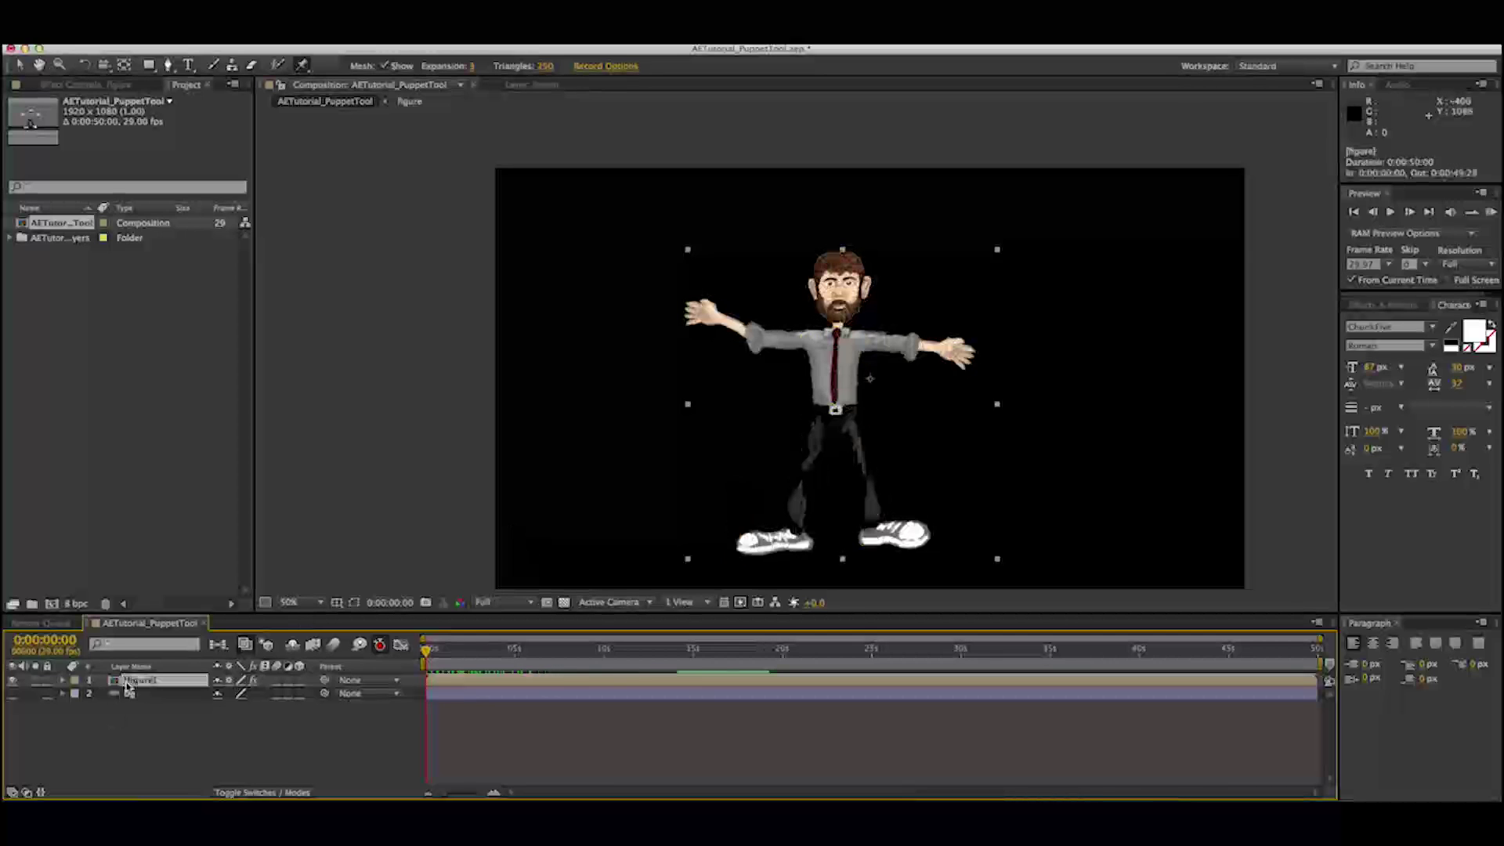
left_click(64, 681)
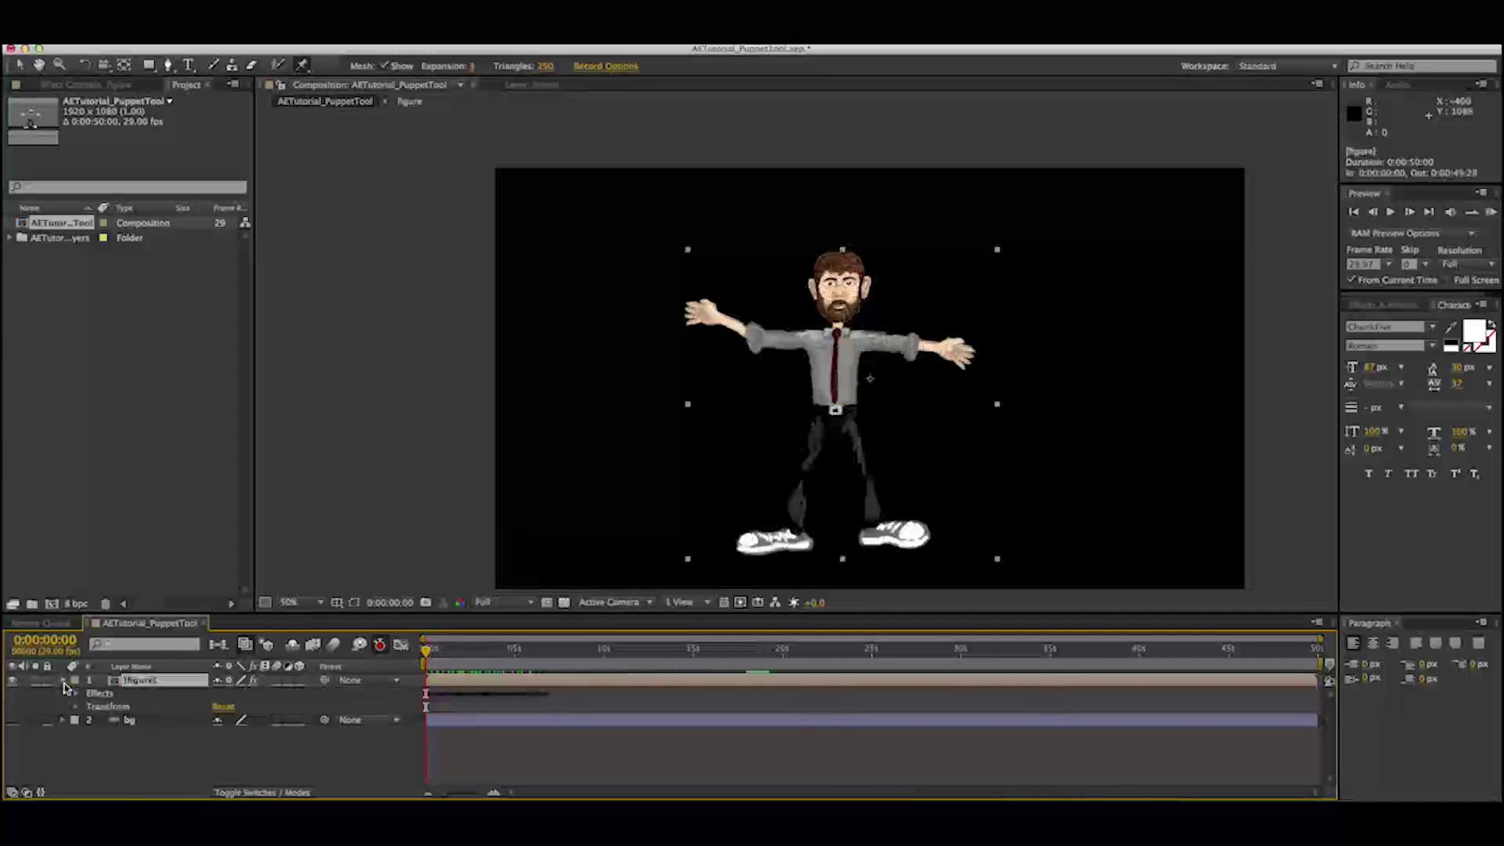
left_click(108, 695)
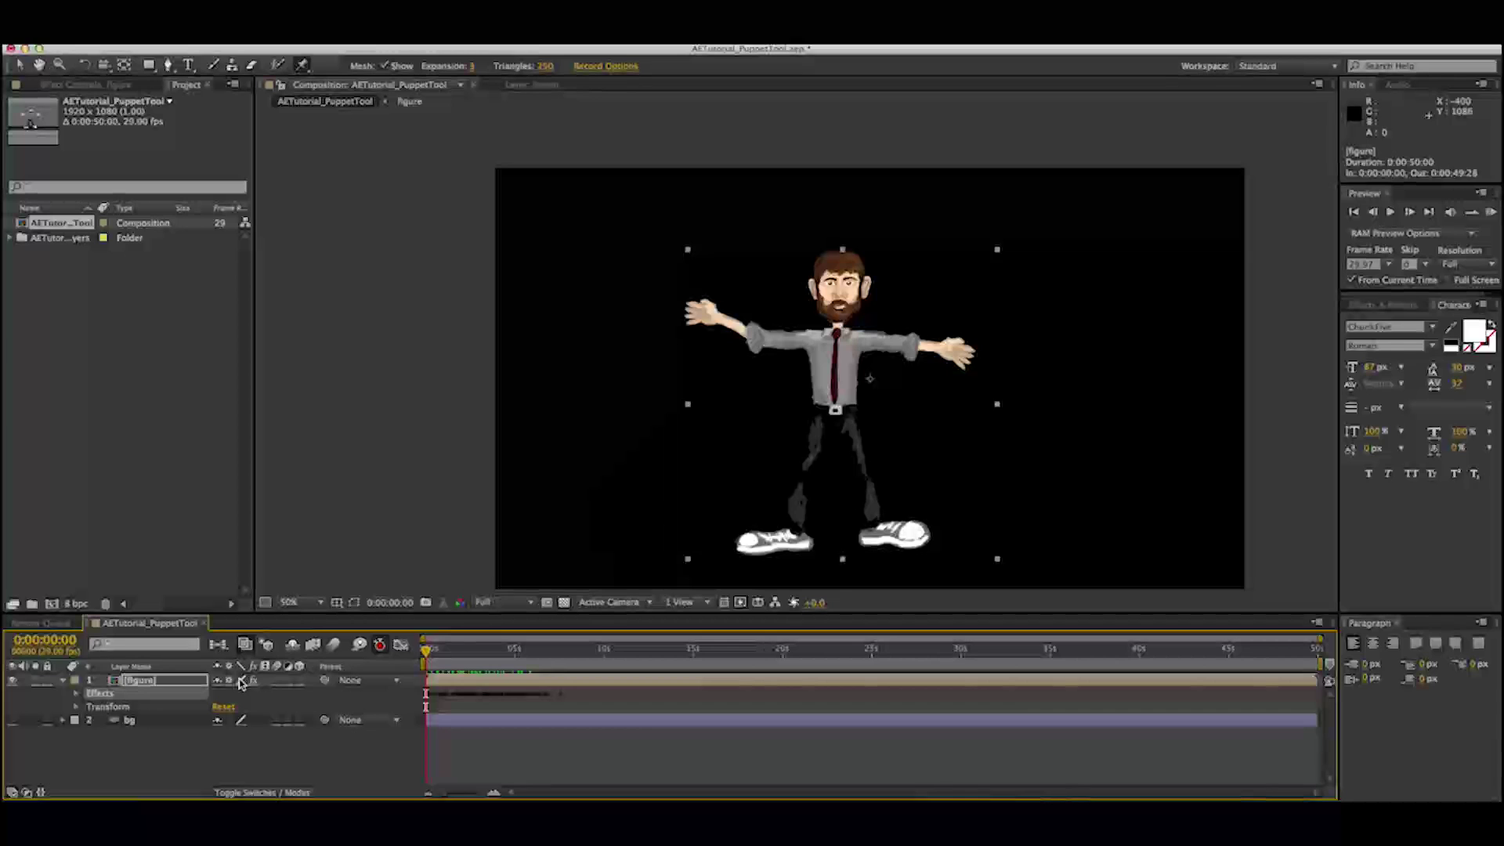
key("Delete")
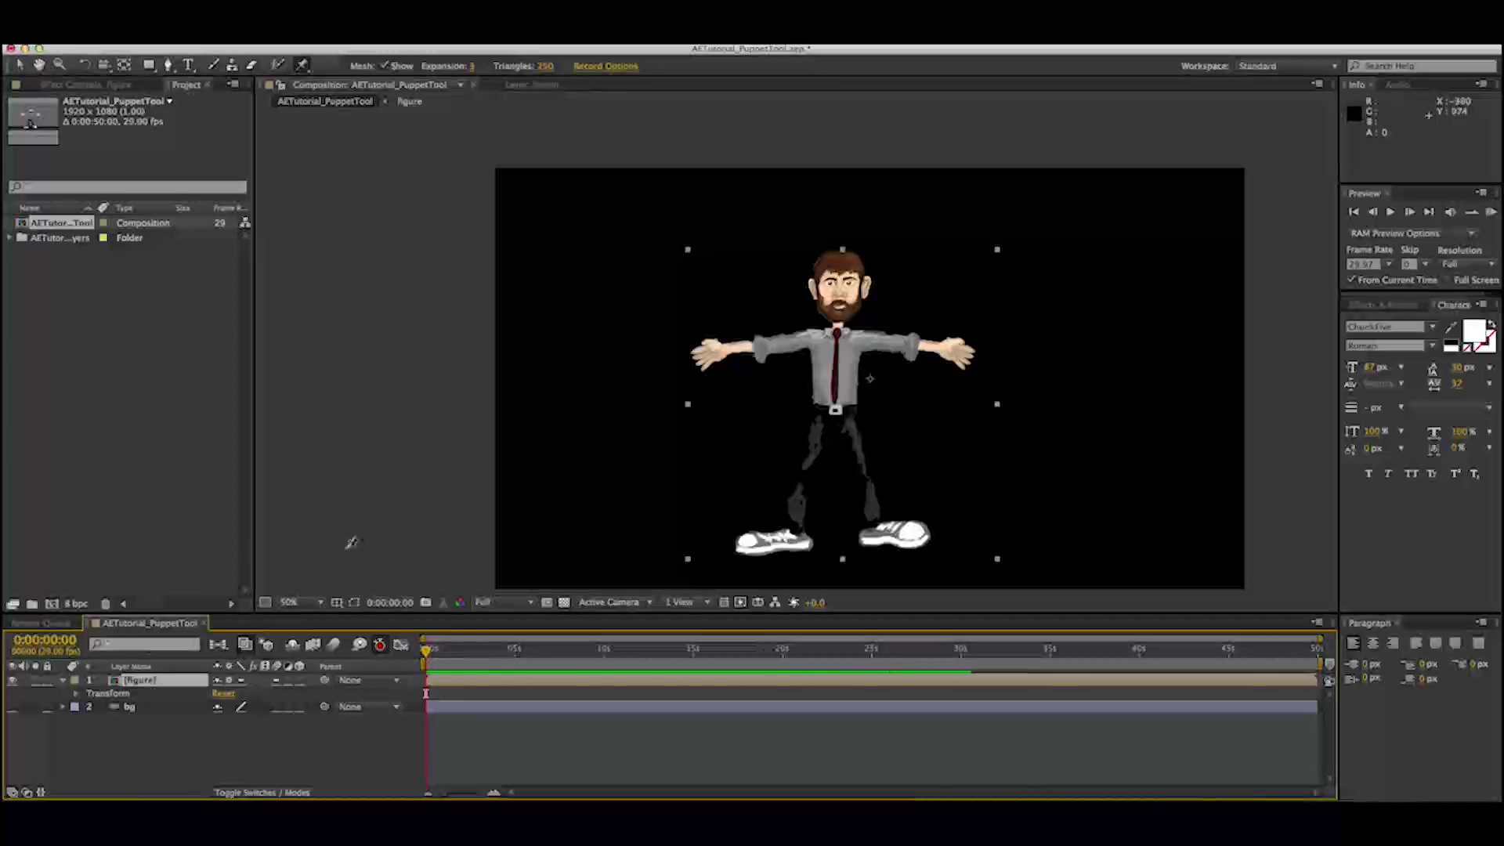
left_click(14, 707)
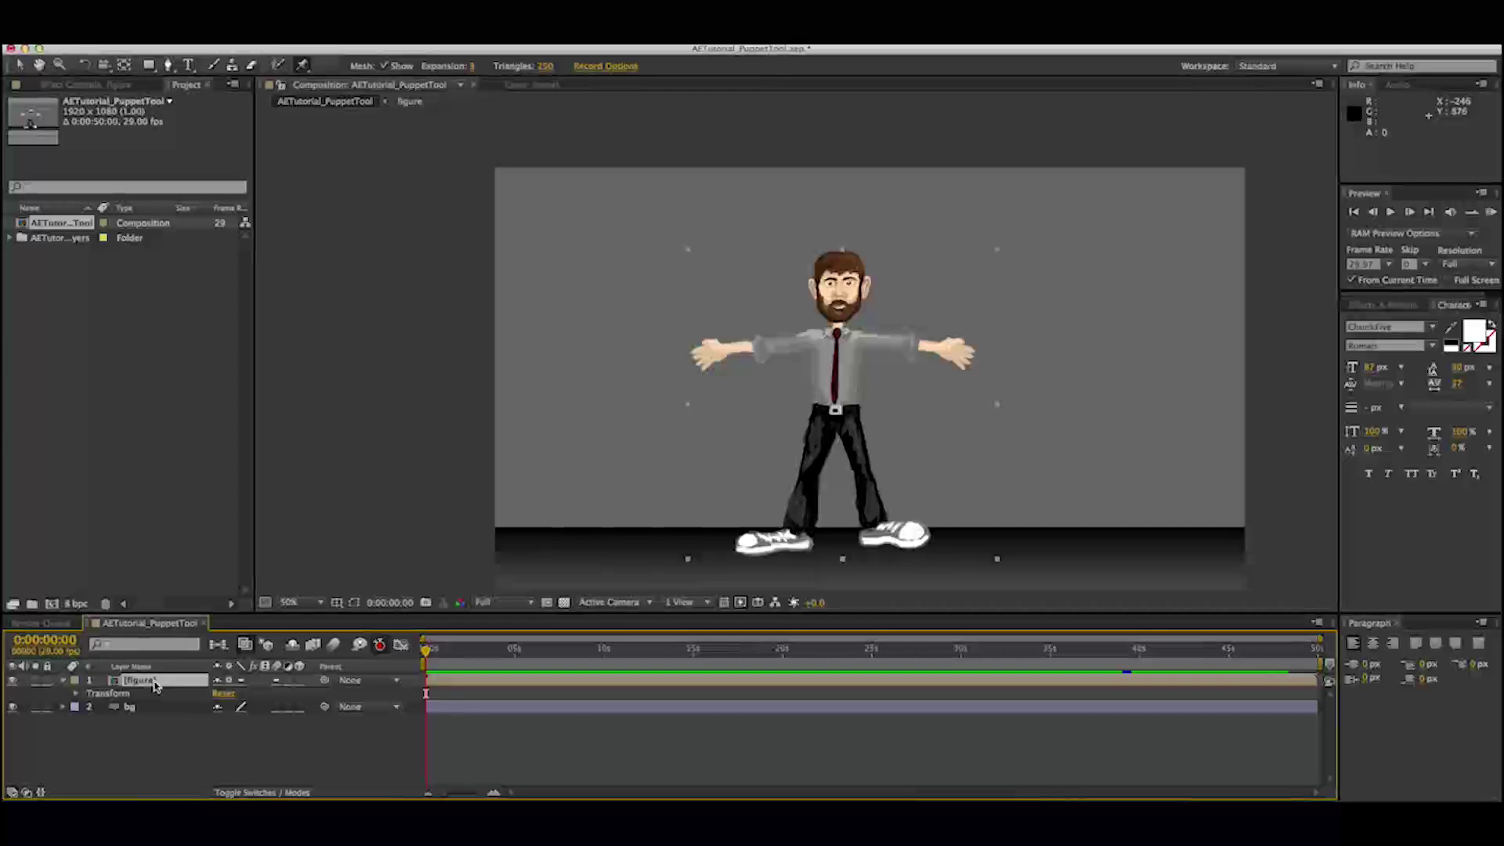
Step: Switch to the Puppet Pin Tool and place two new pins on the figure's chest
left_click_drag(302, 64, 342, 84)
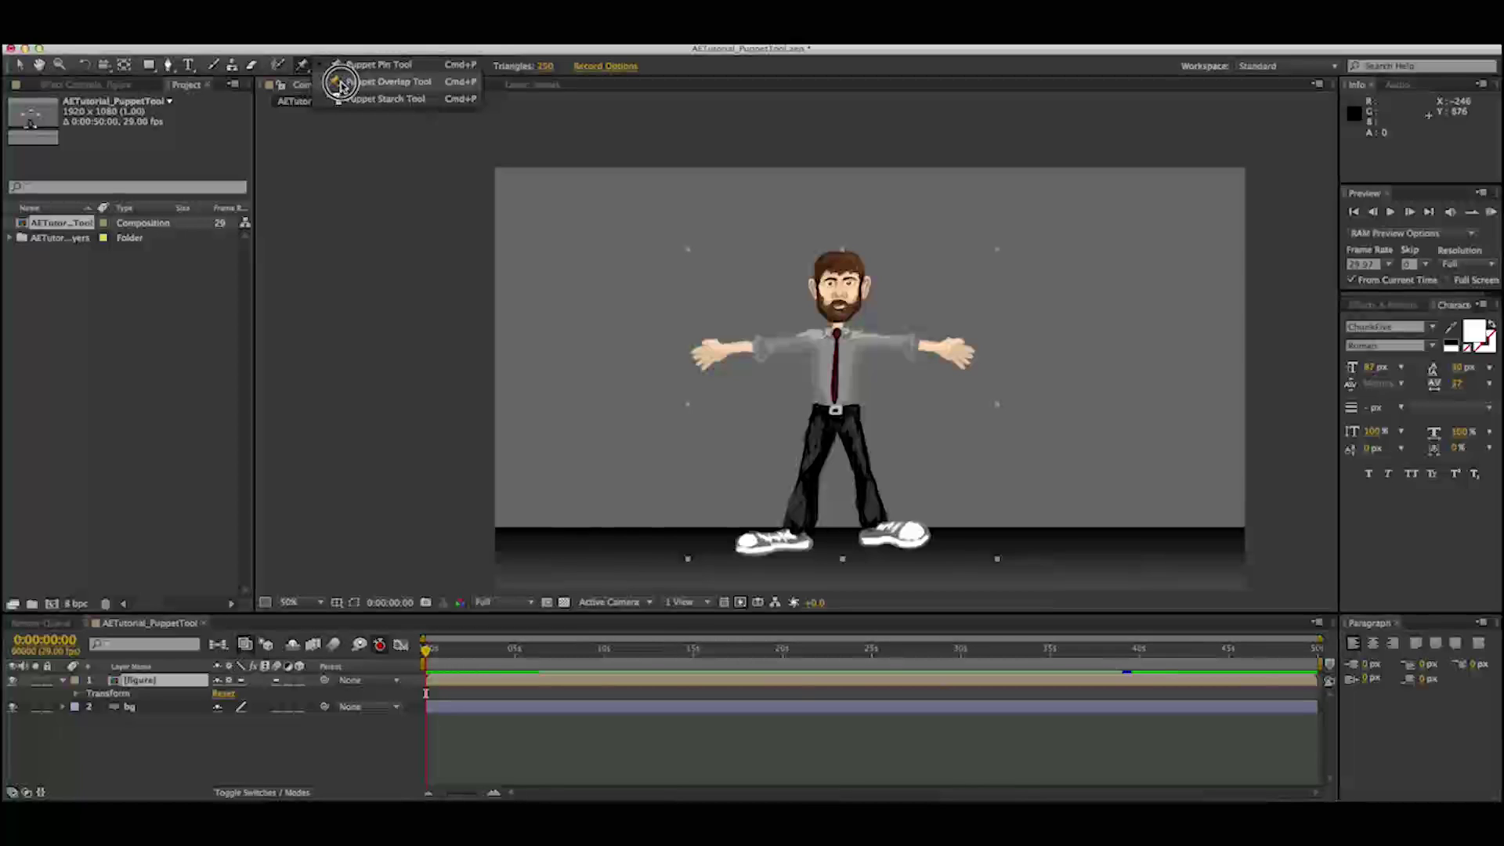
left_click_drag(342, 85, 341, 84)
left_click_drag(342, 85, 333, 65)
left_click(813, 339)
left_click(860, 339)
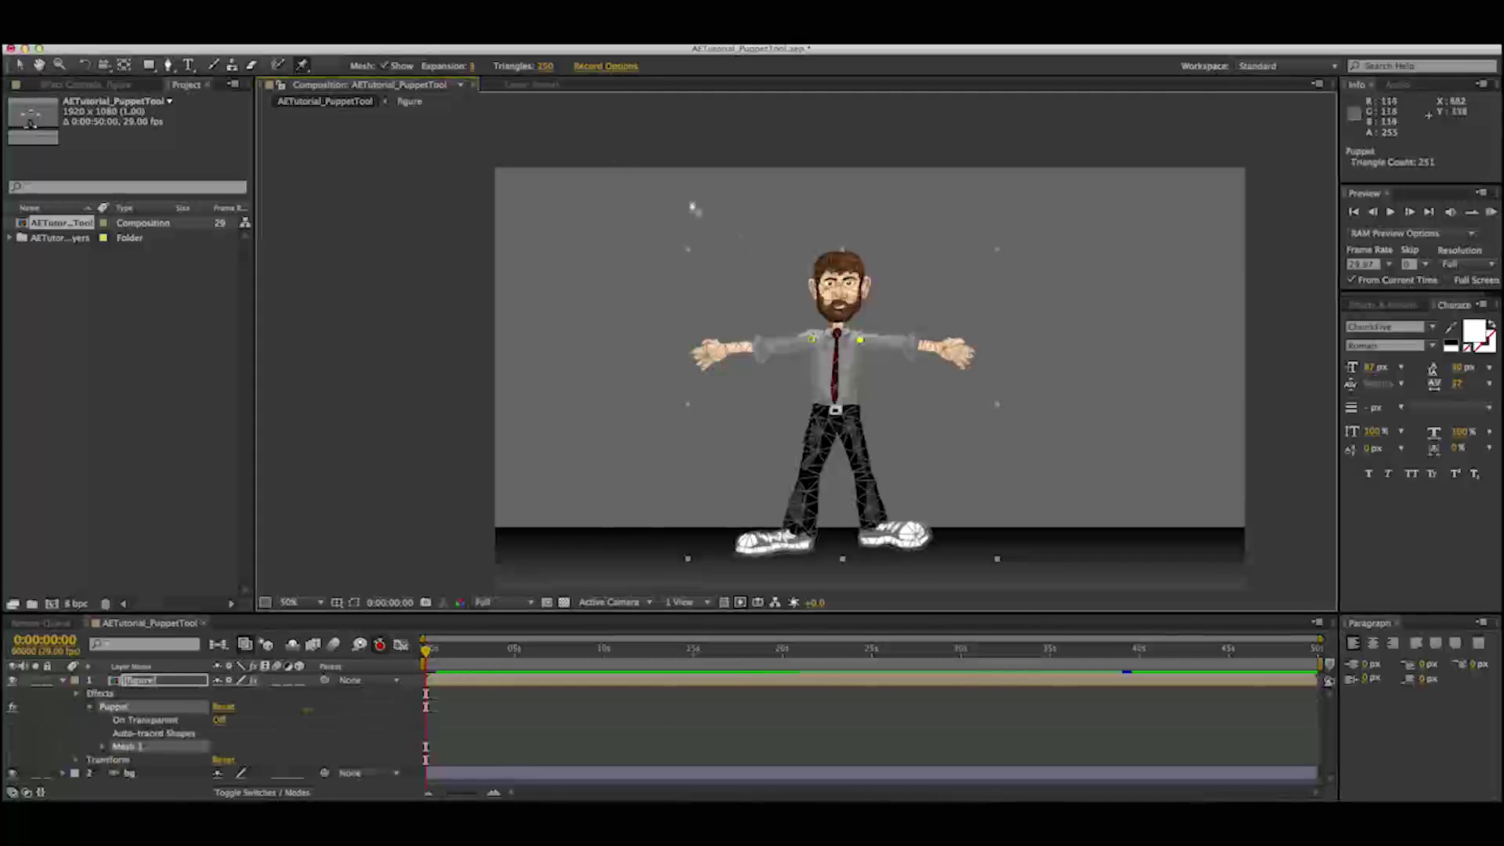
left_click_drag(306, 67, 341, 81)
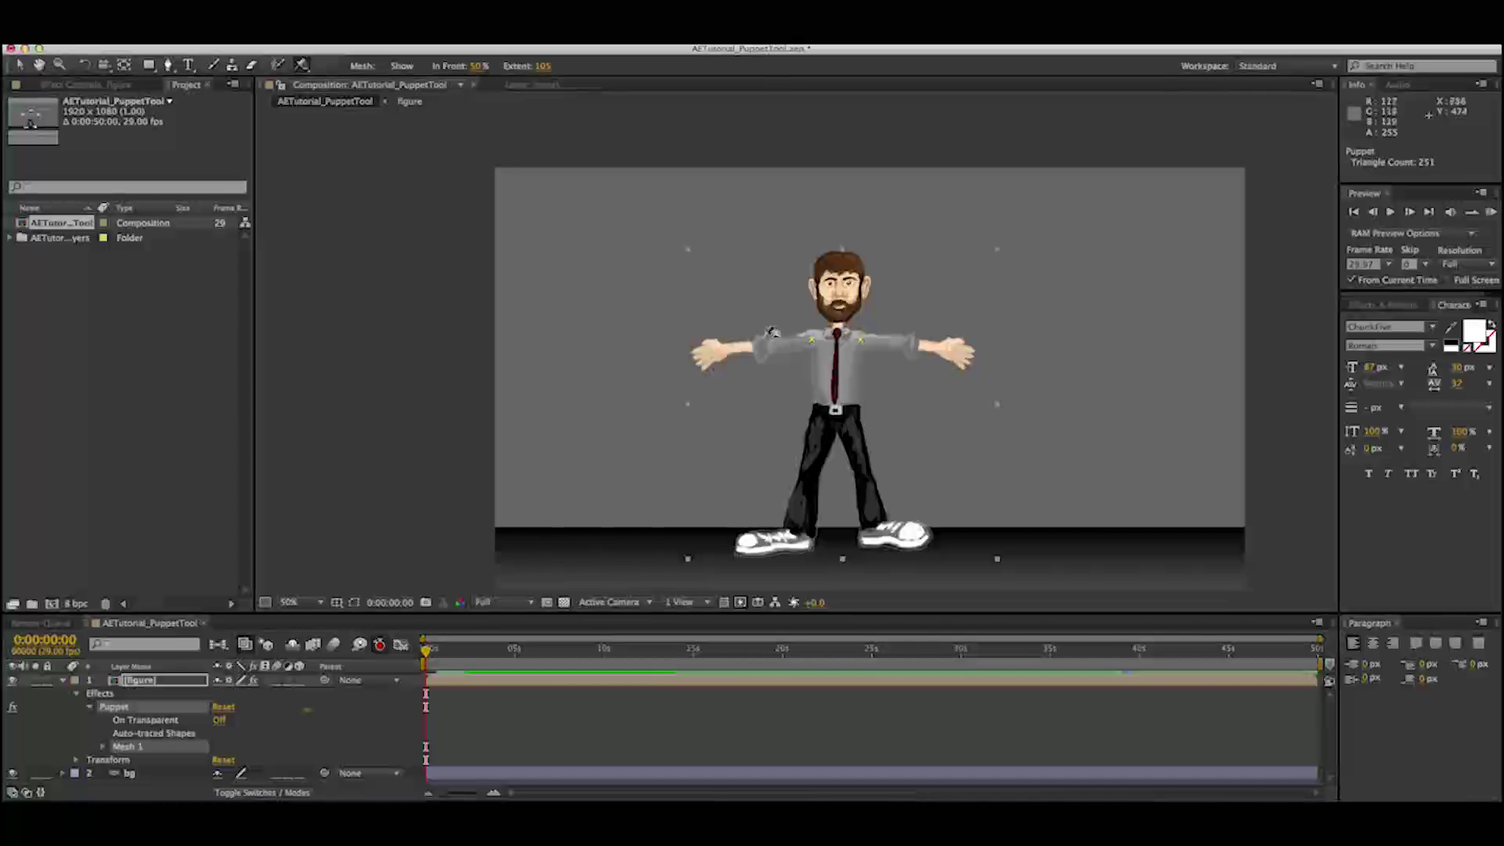
Step: Place an overlap pin on the frame-left arm plus starch pins on its upper arm and shoulder
left_click(761, 344)
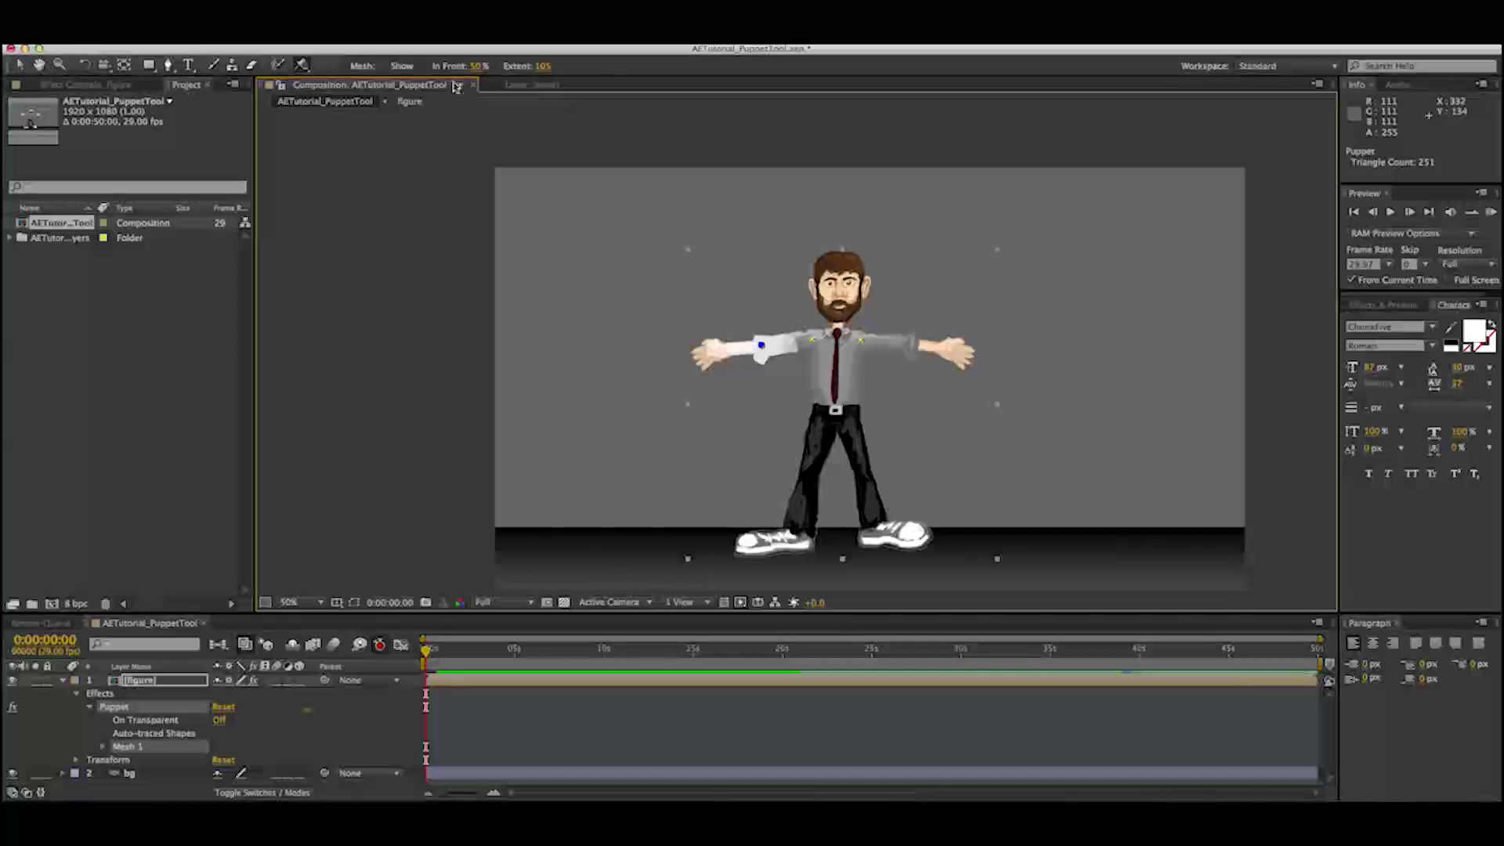
left_click_drag(299, 63, 371, 96)
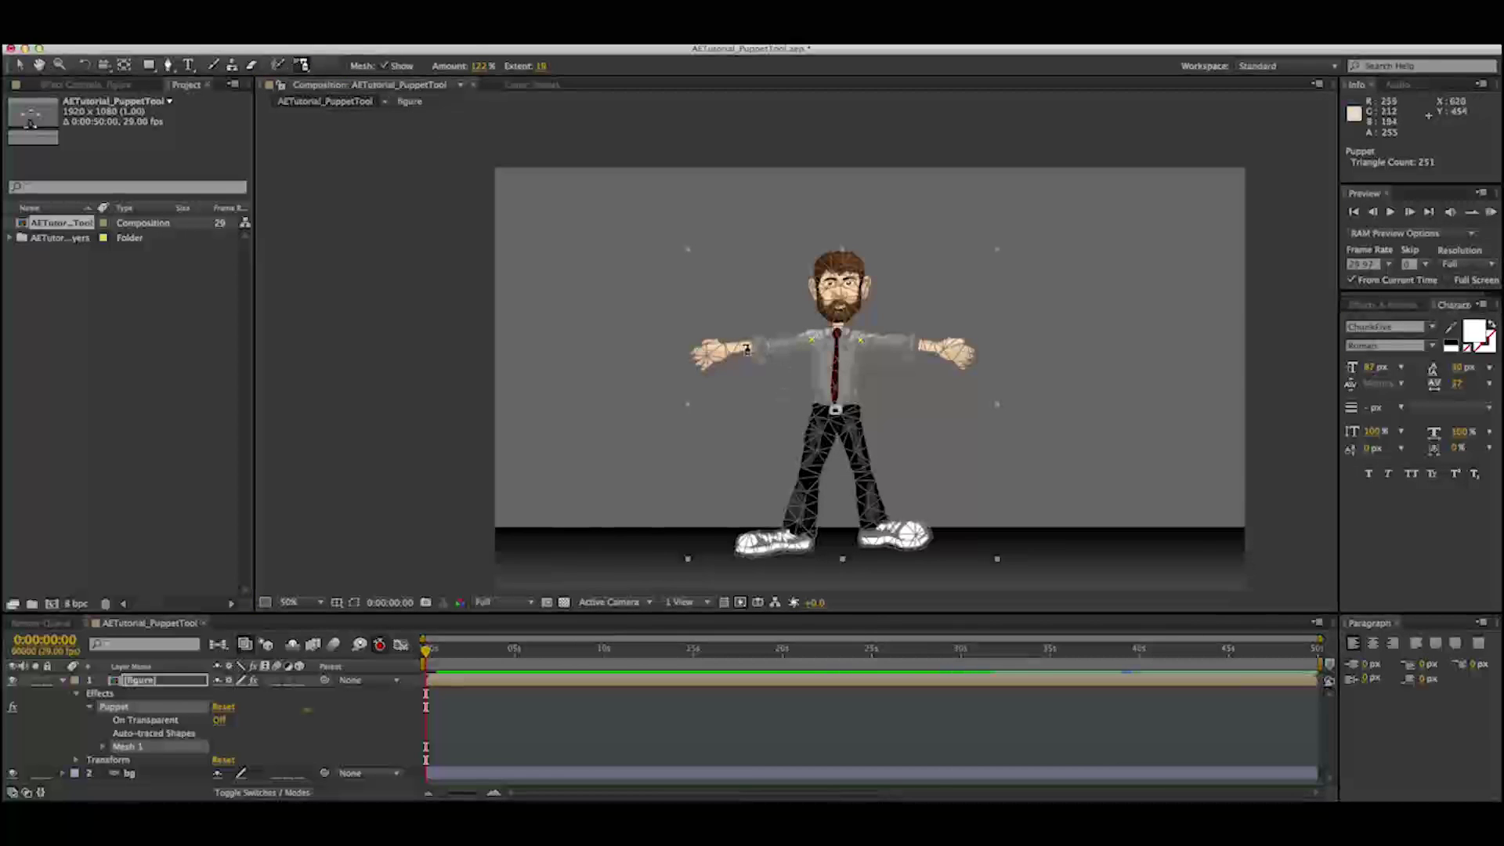
left_click(743, 346)
left_click(794, 341)
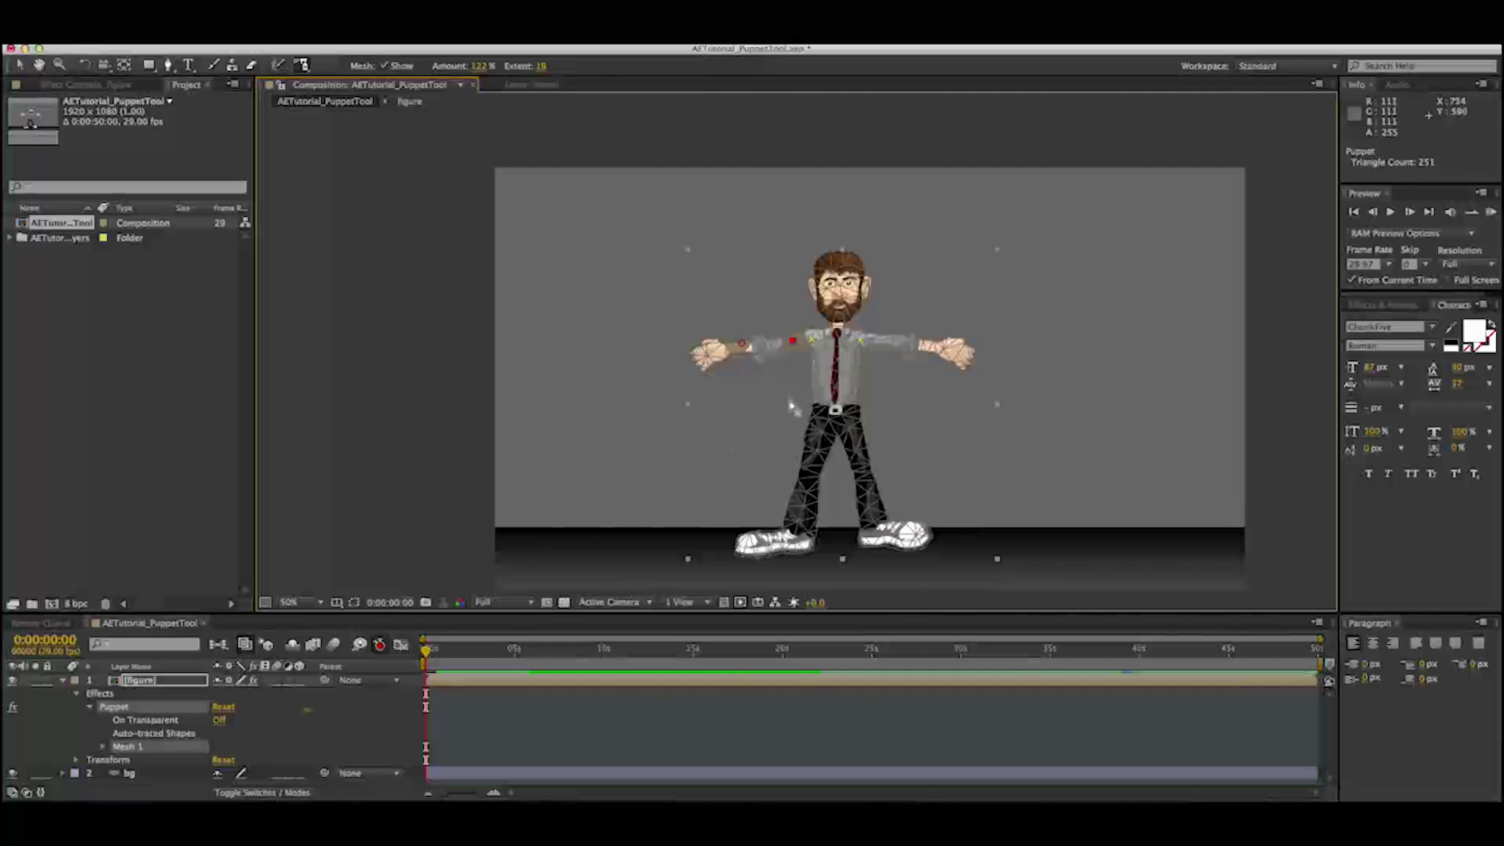
left_click(431, 647)
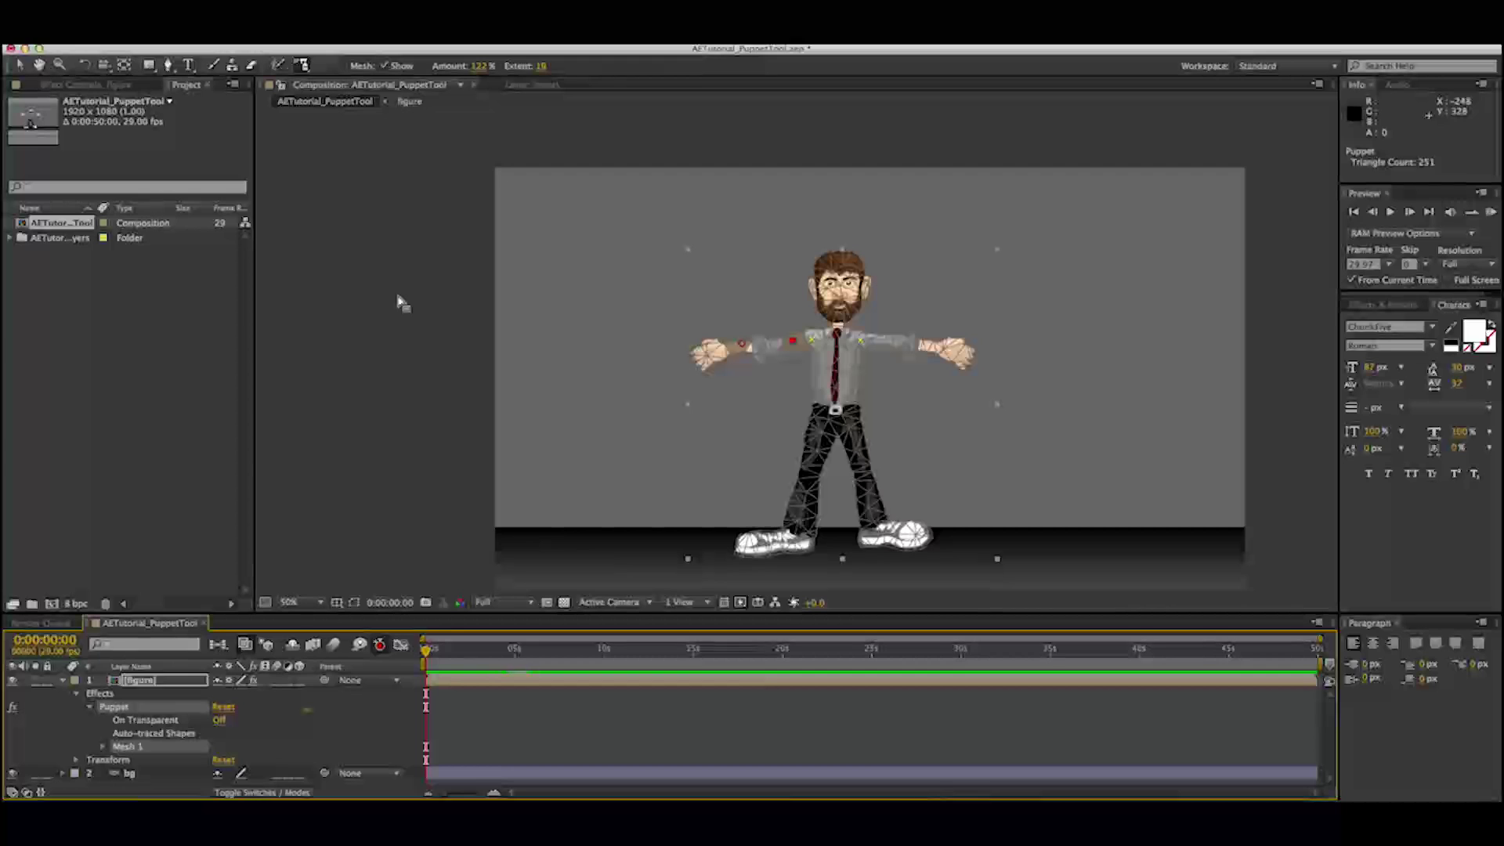
left_click(427, 652)
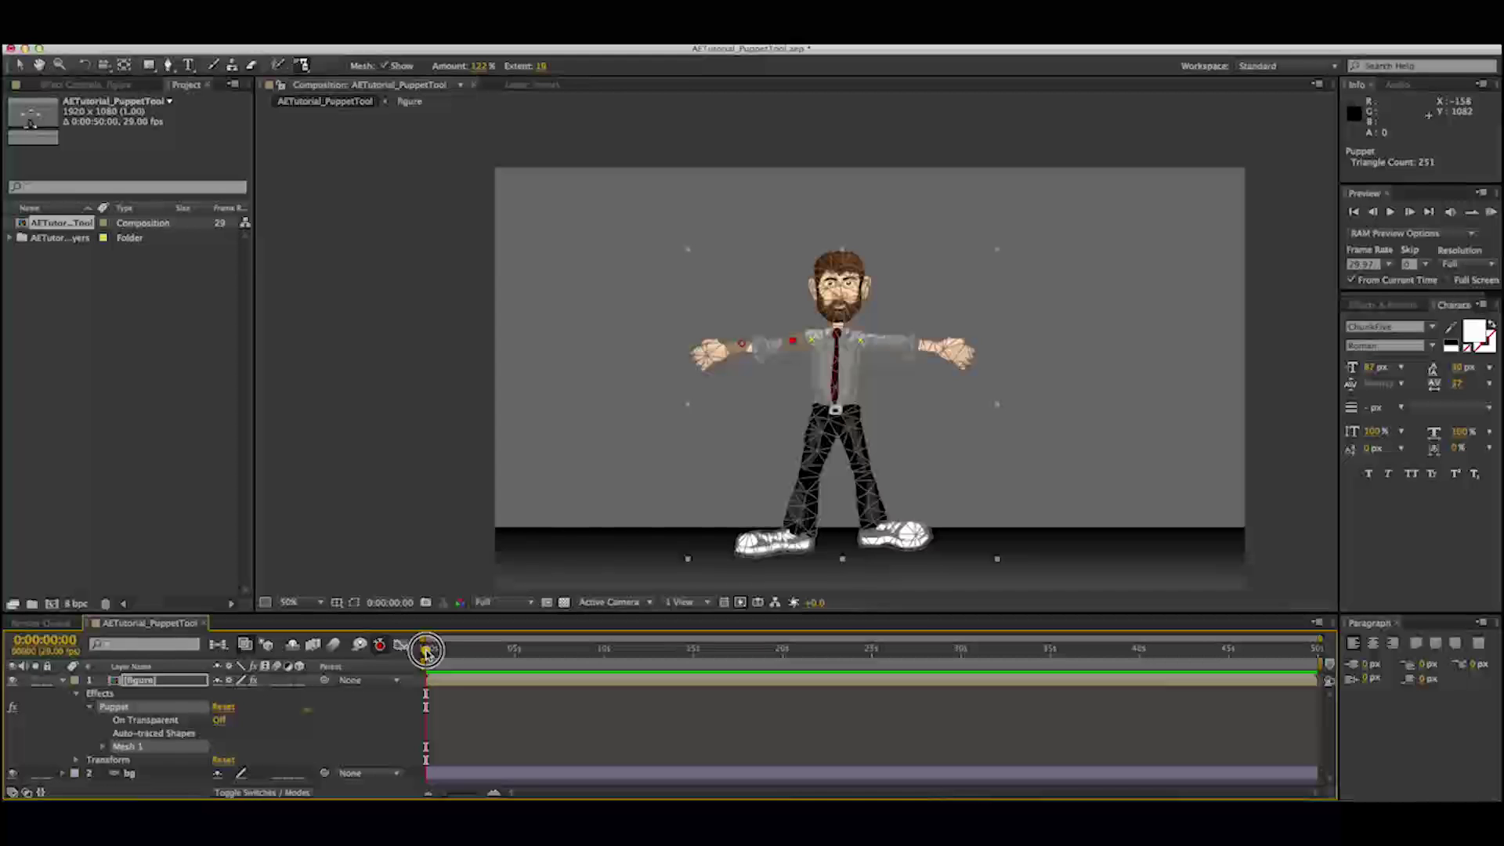